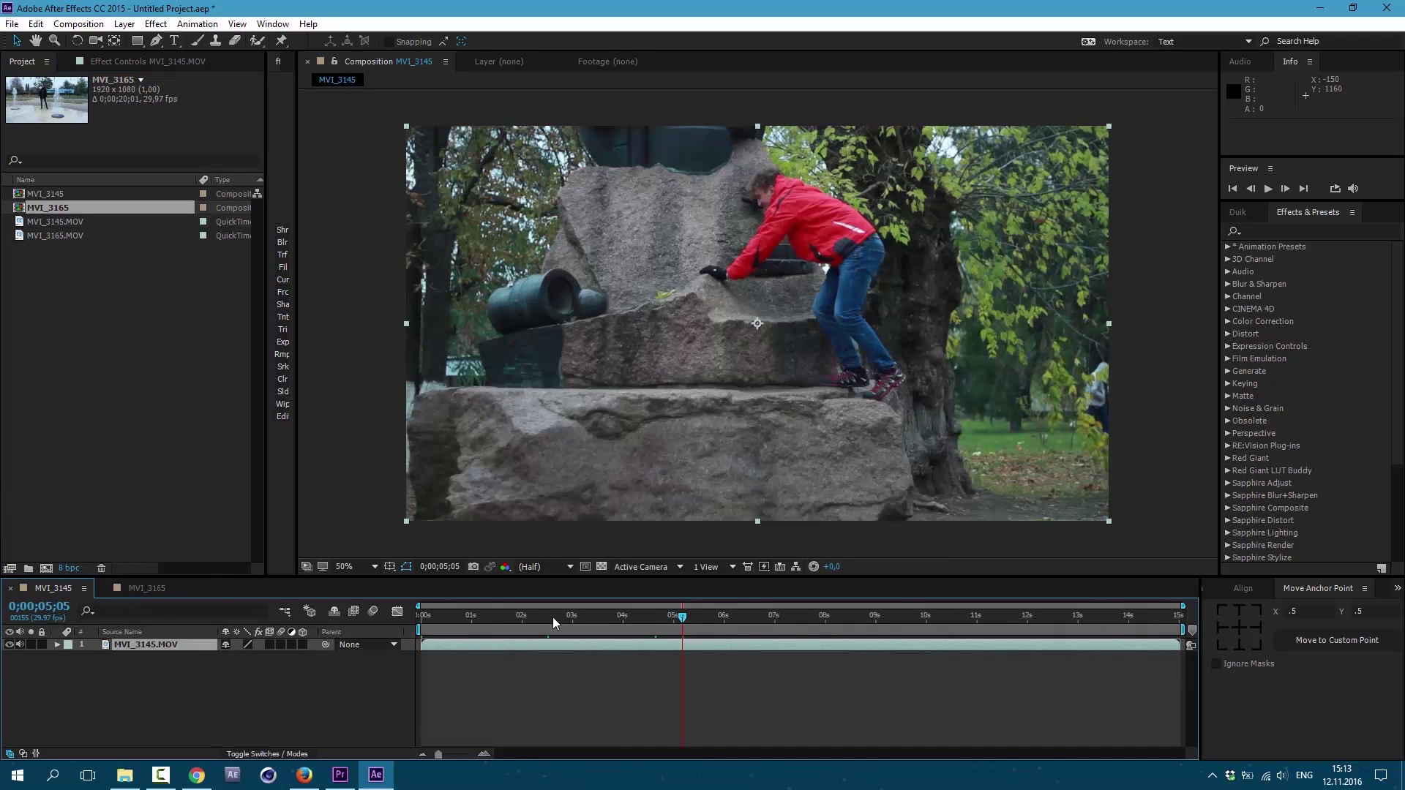
Scrub through the footage in the MVI_3145 and MVI_3165 compositions to review the action
left_click(492, 629)
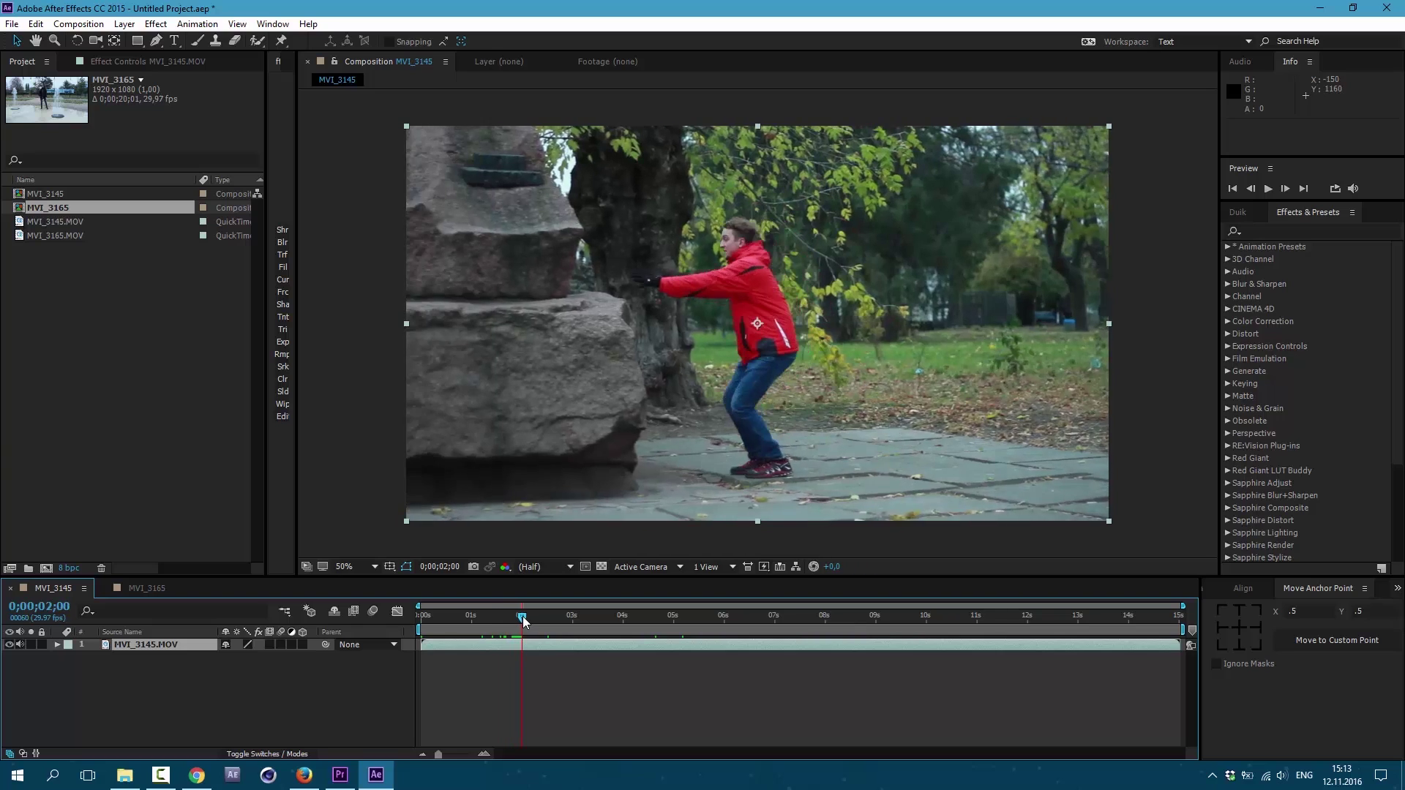
left_click_drag(529, 623, 1002, 730)
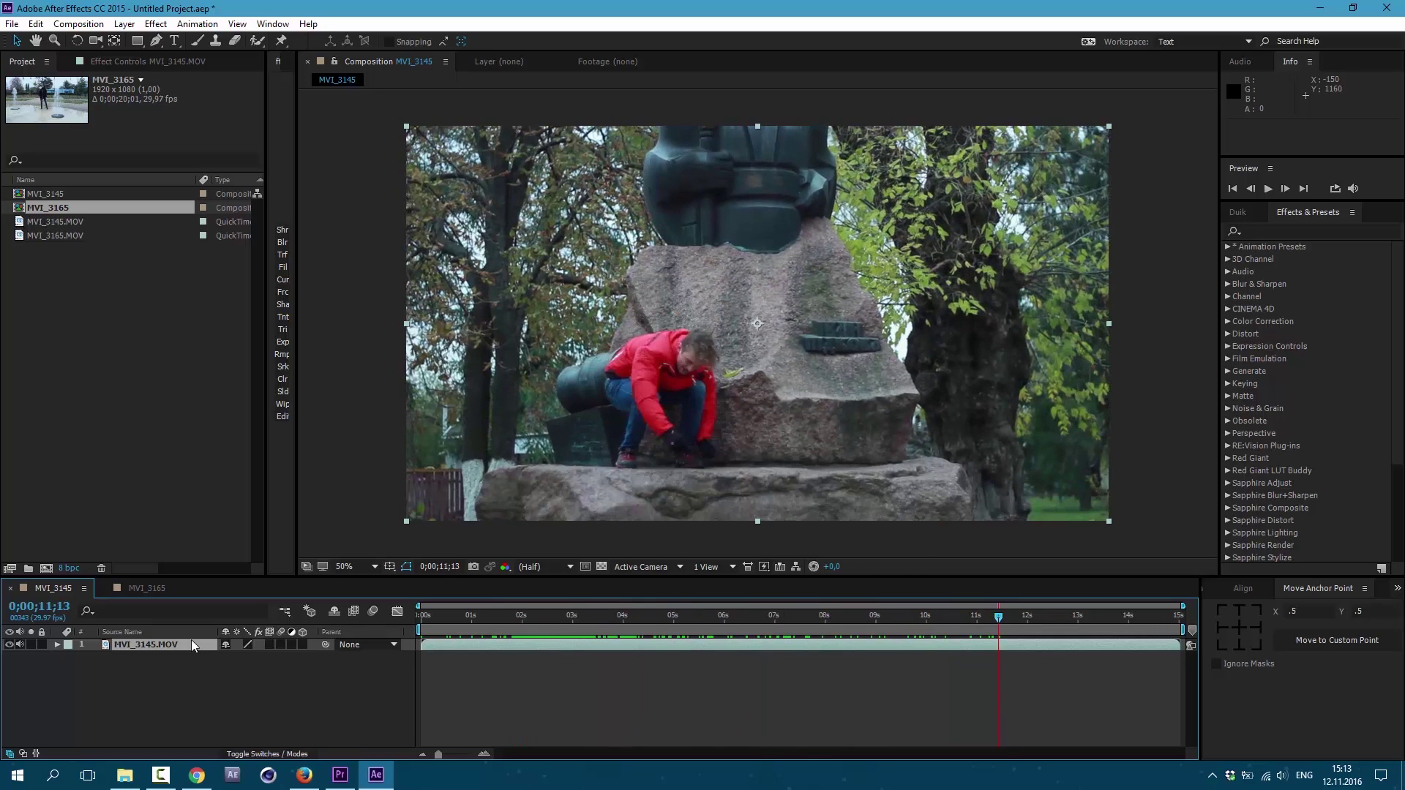
left_click(146, 588)
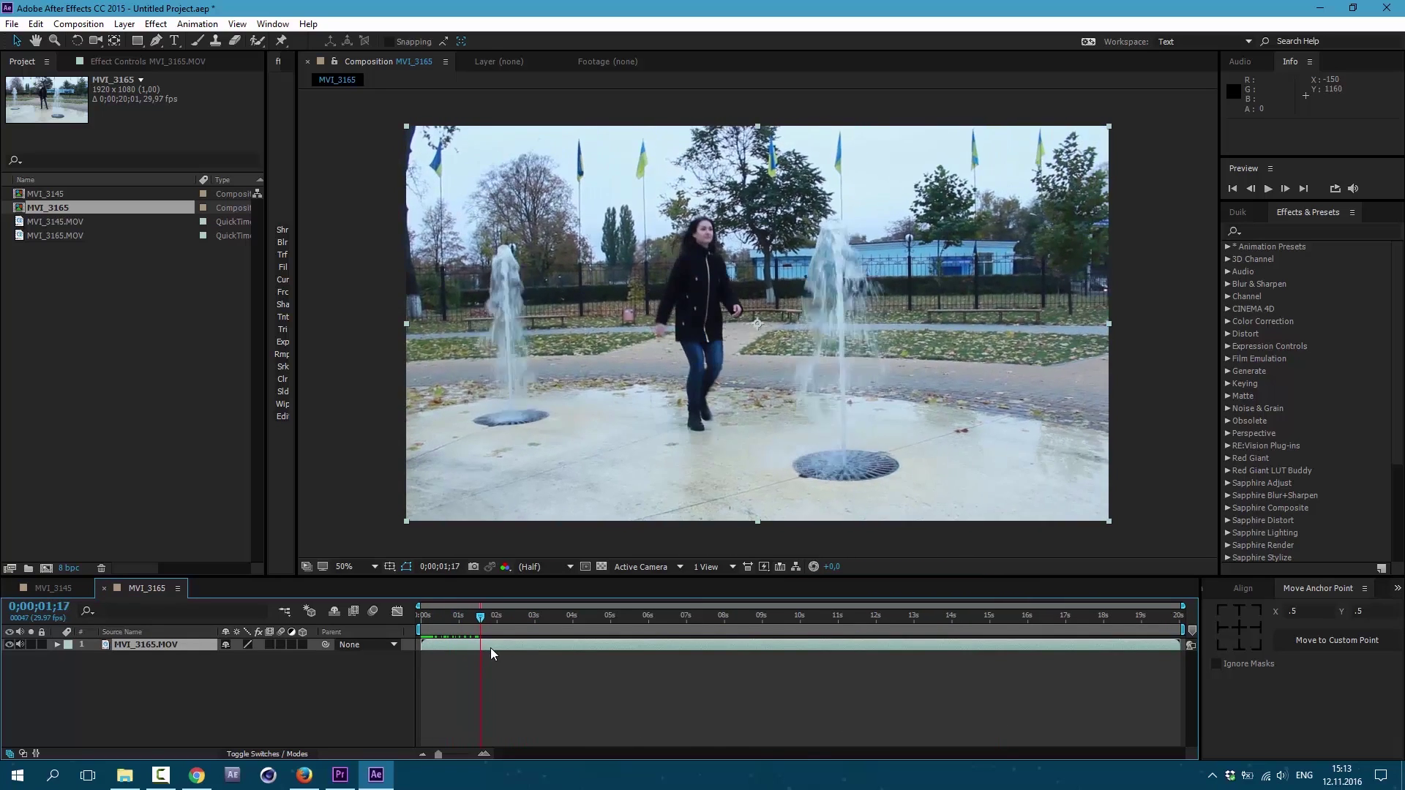
left_click_drag(537, 664, 634, 680)
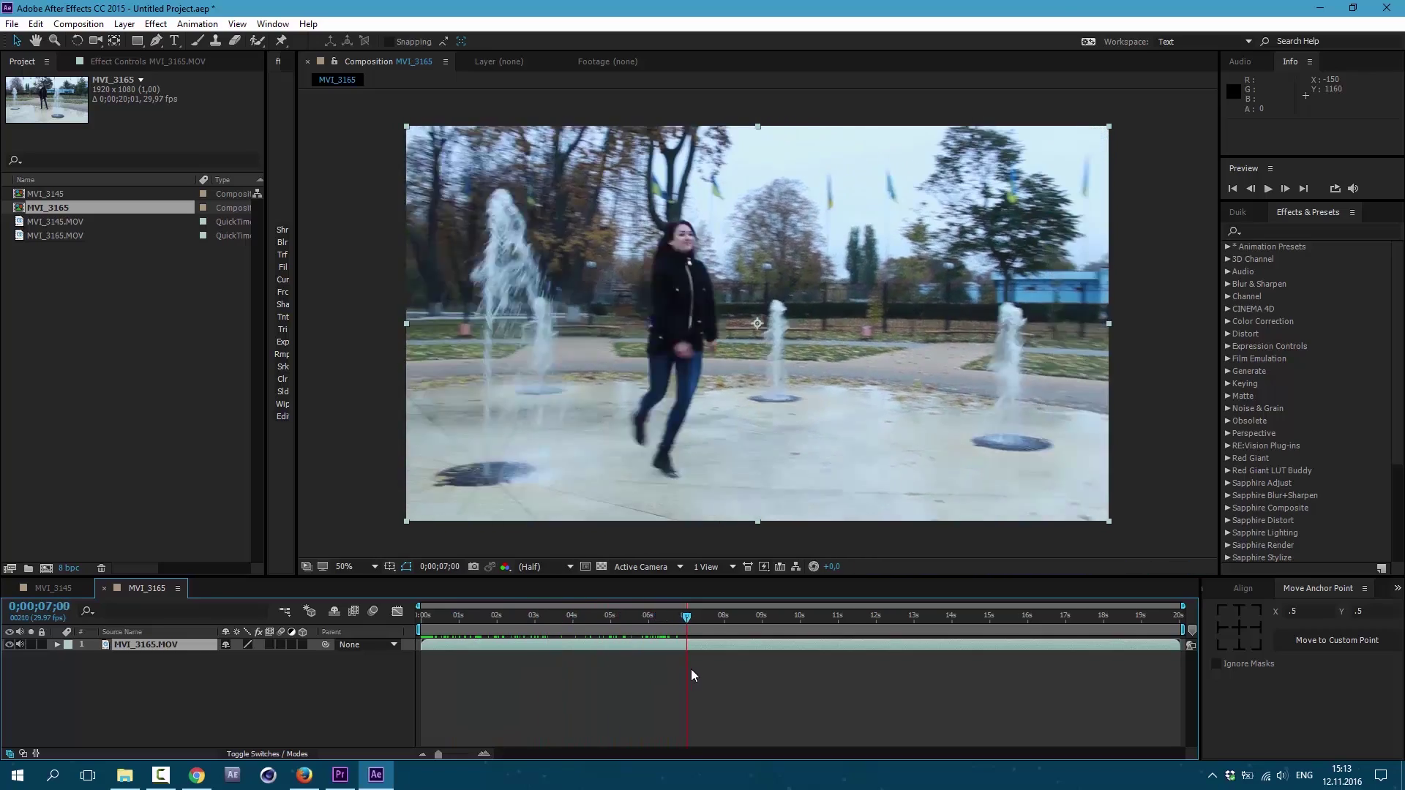
left_click_drag(739, 673, 887, 695)
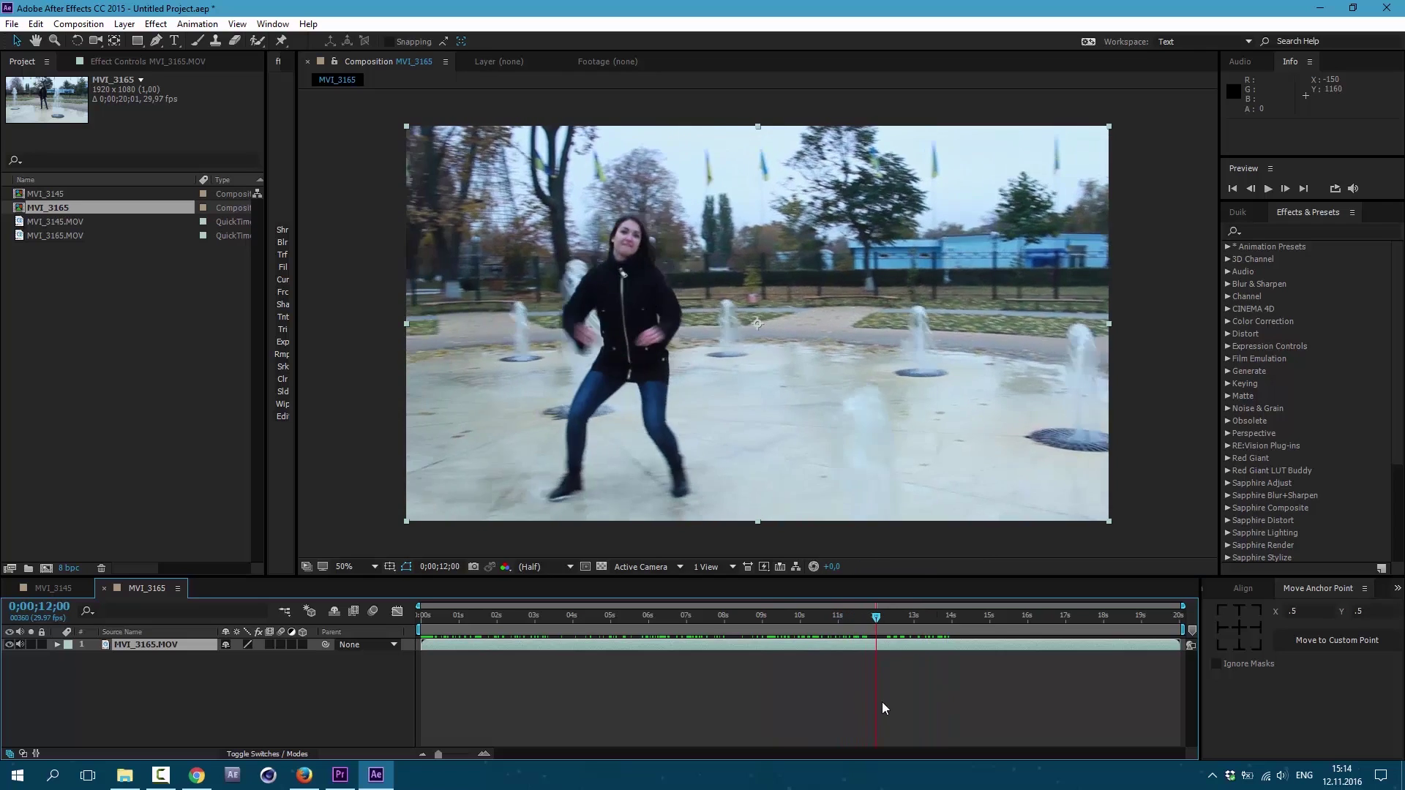
In the MVI_3145 composition, duplicate the footage layer and trim the upper copy to end at 0;00;01;25
left_click(53, 588)
key("Home")
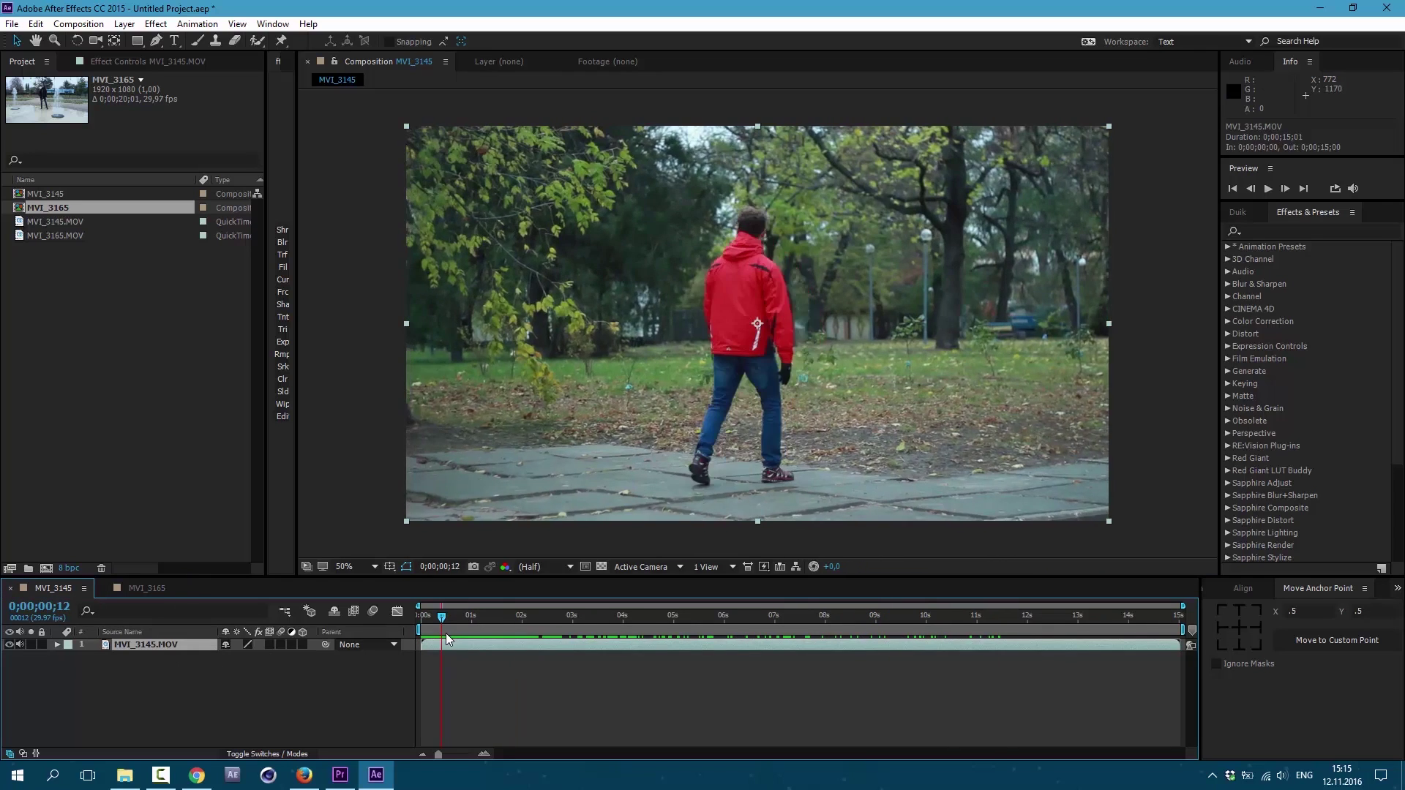
left_click_drag(489, 651, 514, 665)
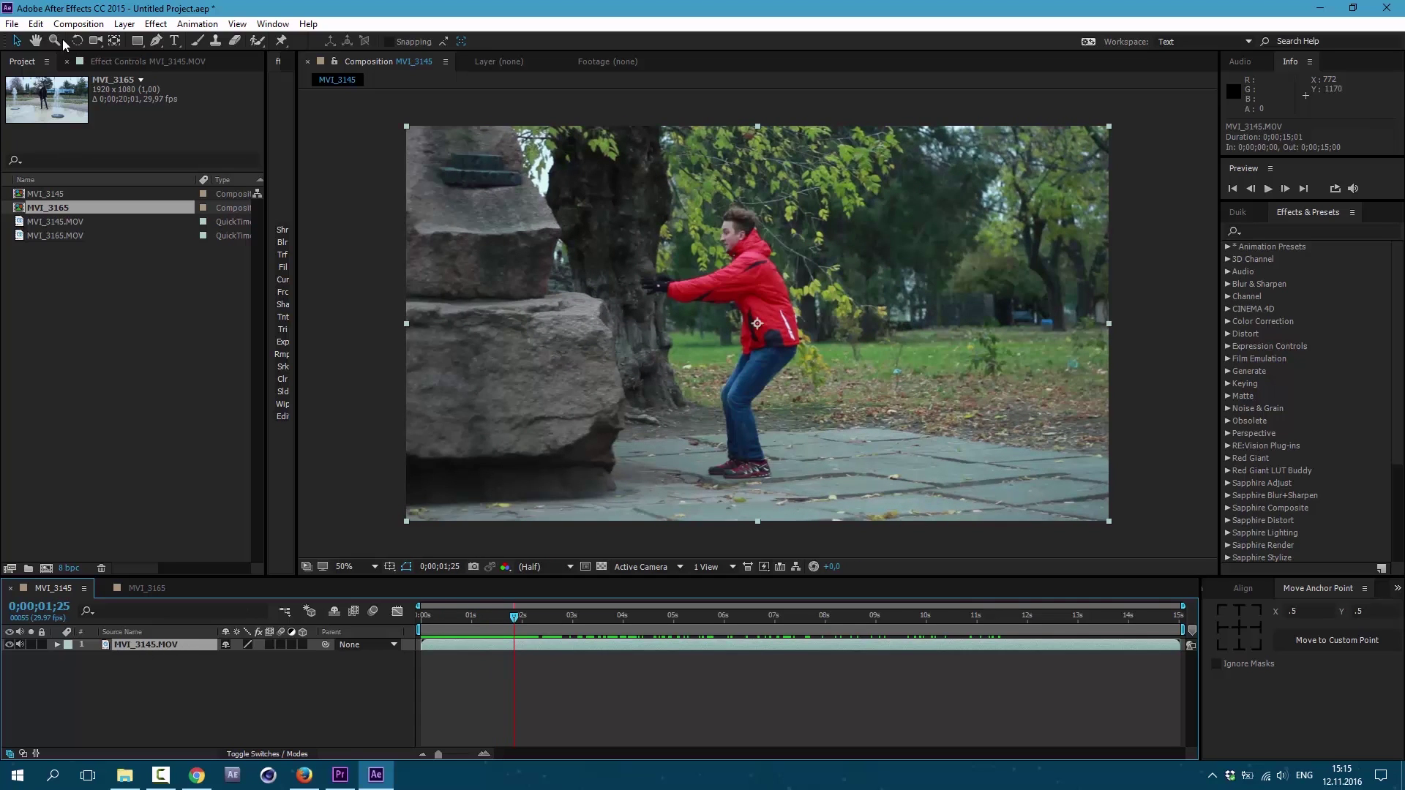
left_click(35, 24)
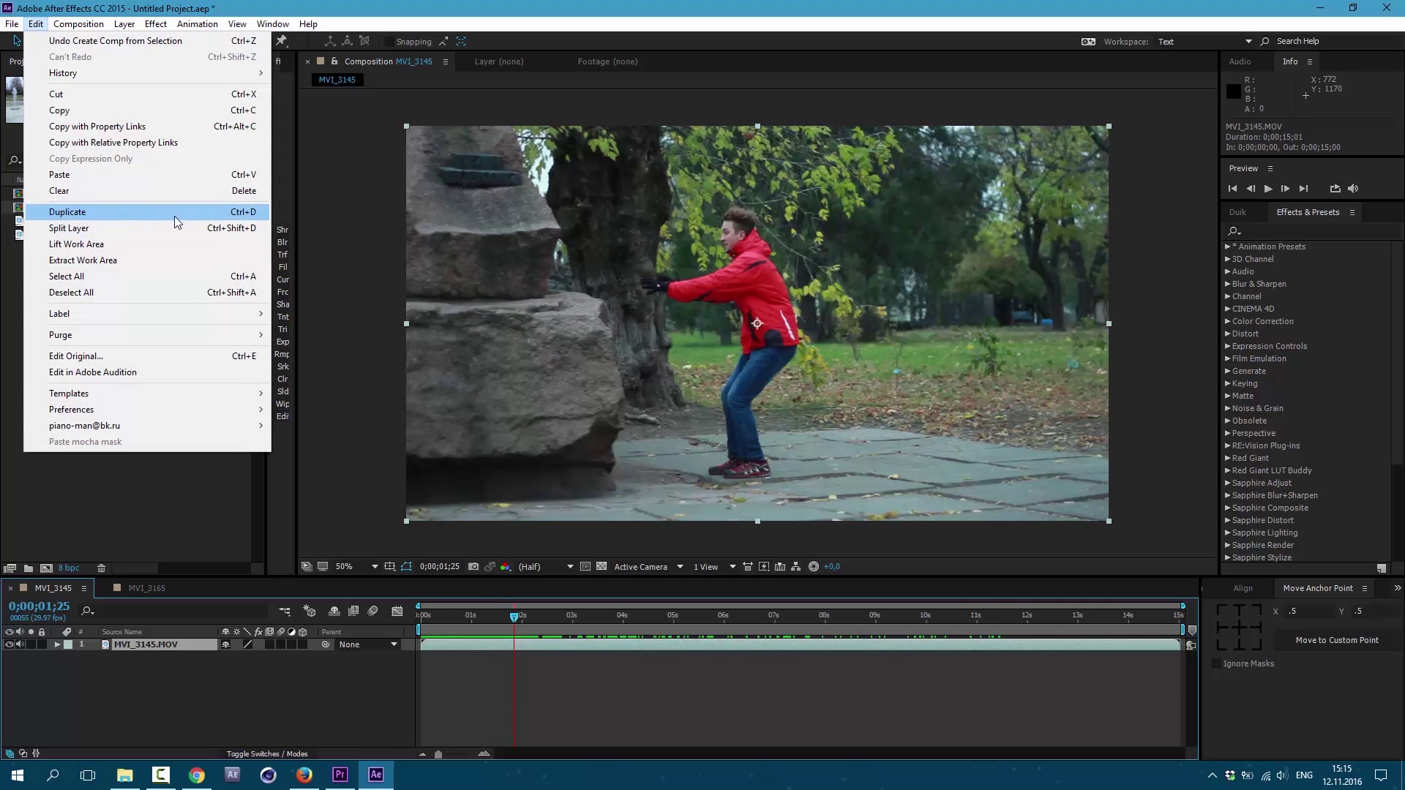
left_click(253, 214)
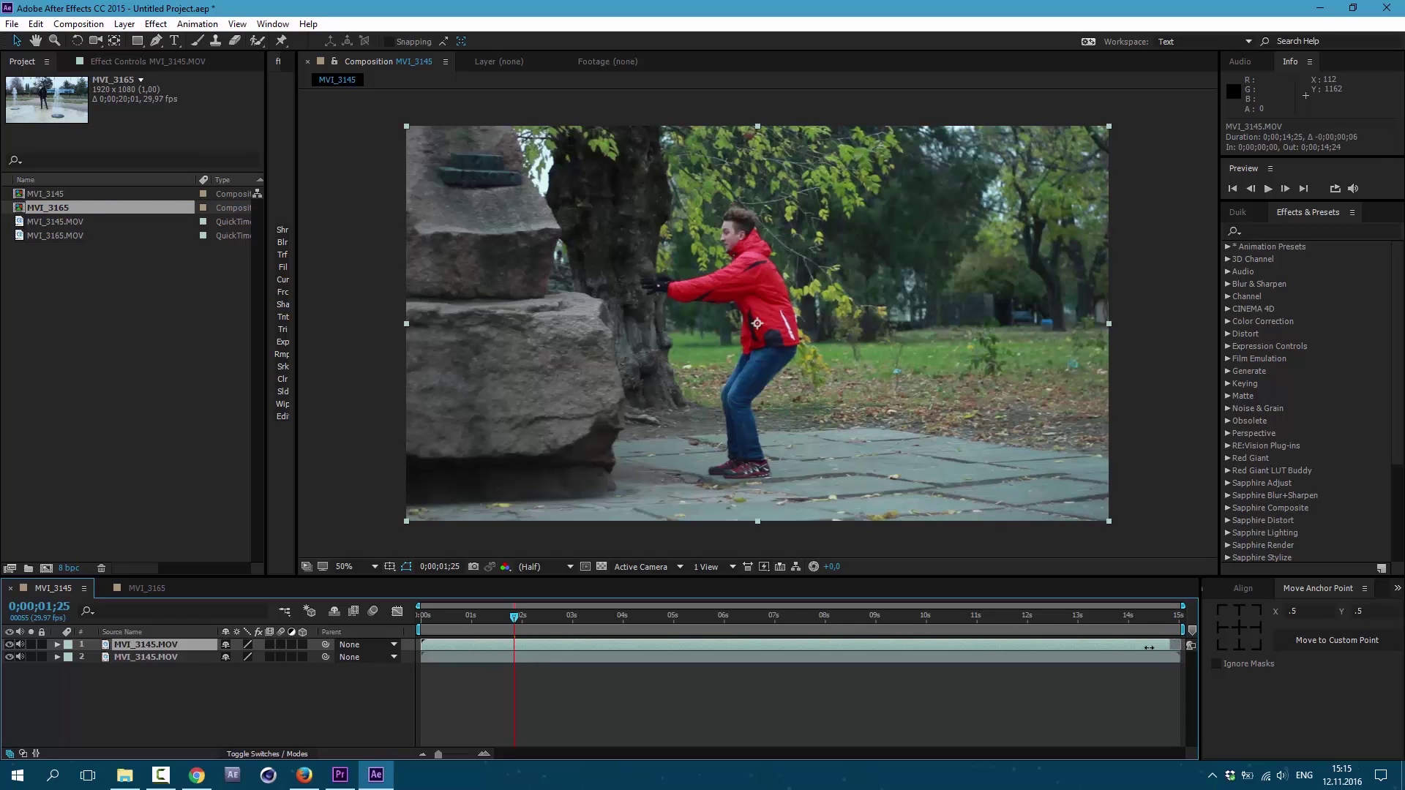
left_click_drag(1162, 651, 514, 662)
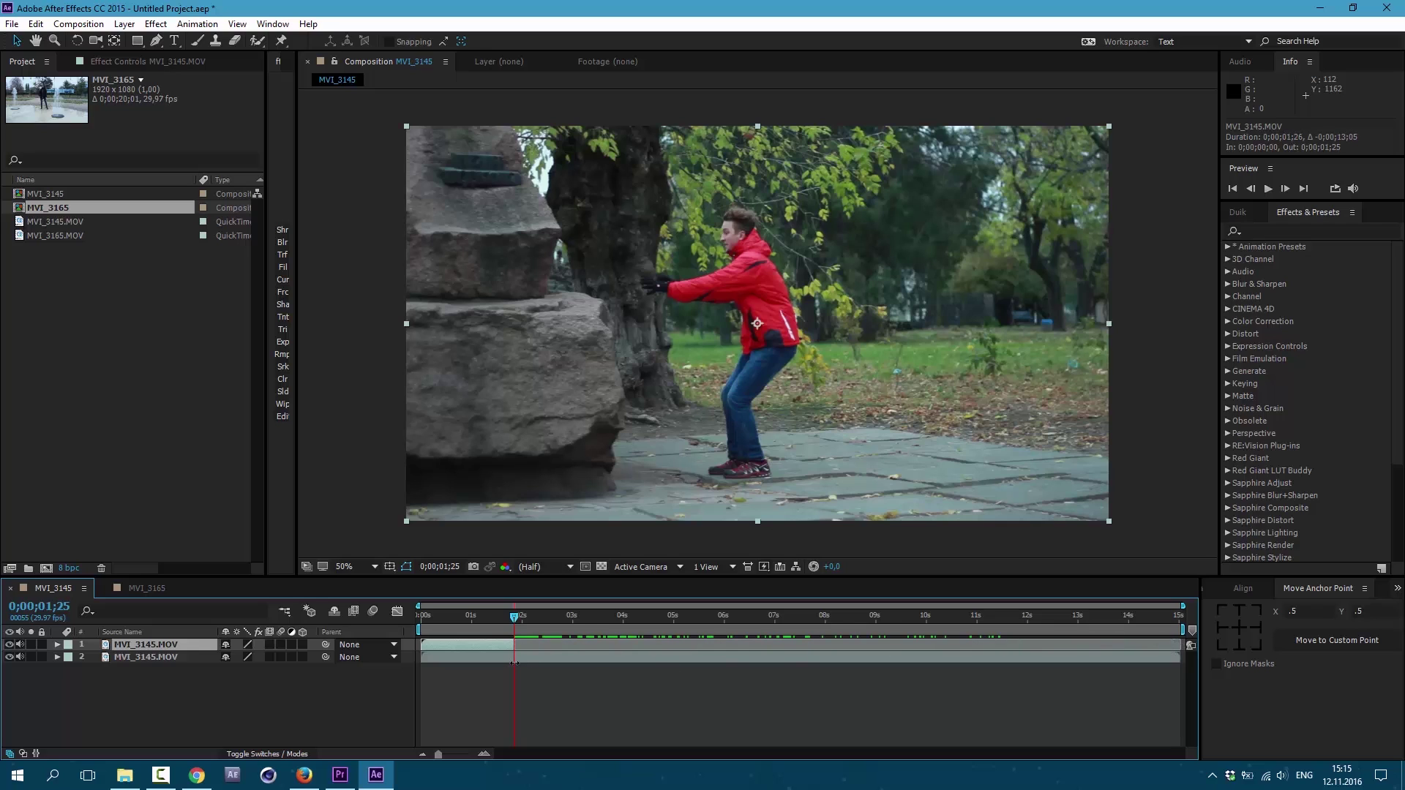
Apply Freeze Frame to the upper MVI_3145.MOV layer at 0;00;01;25
right_click(201, 644)
mouse_move(234, 158)
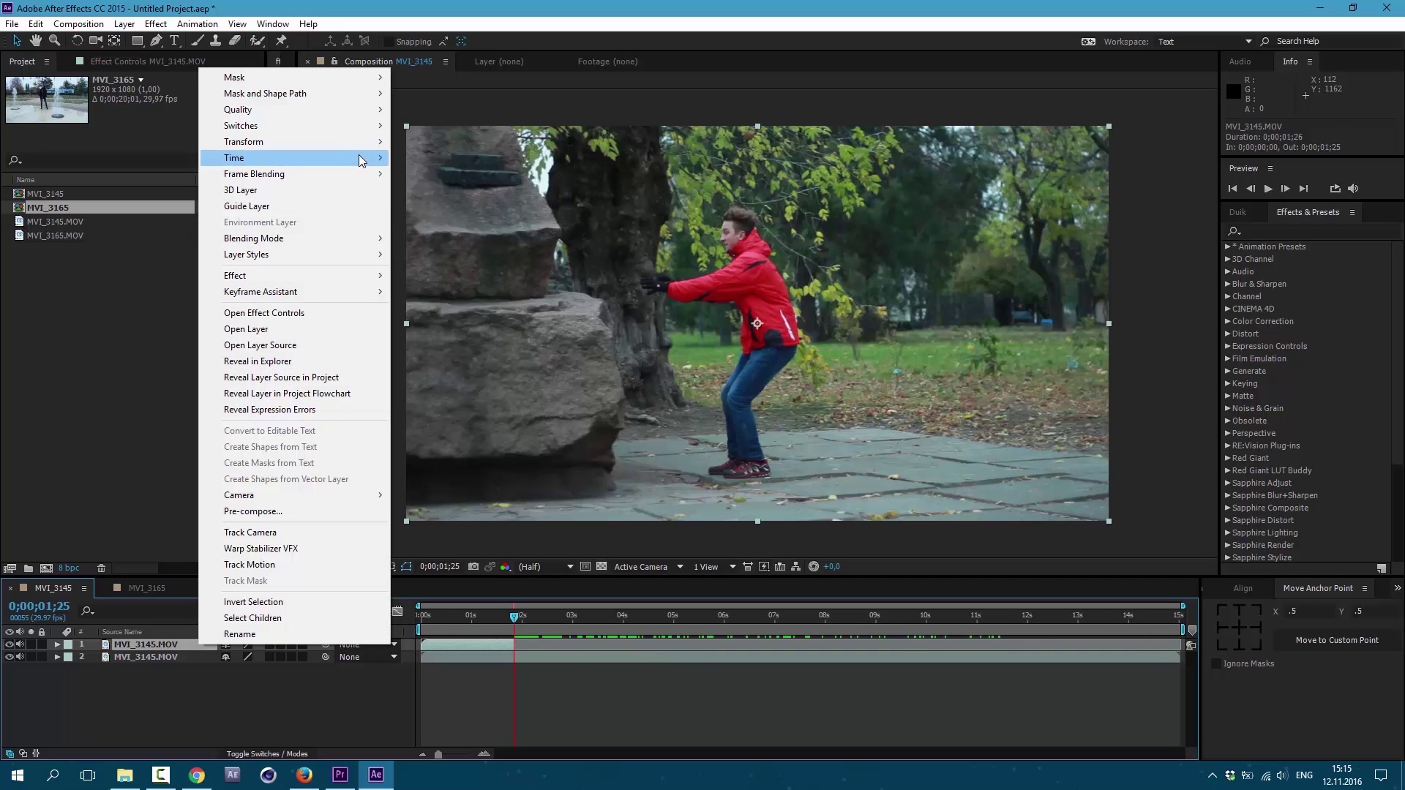
left_click(429, 207)
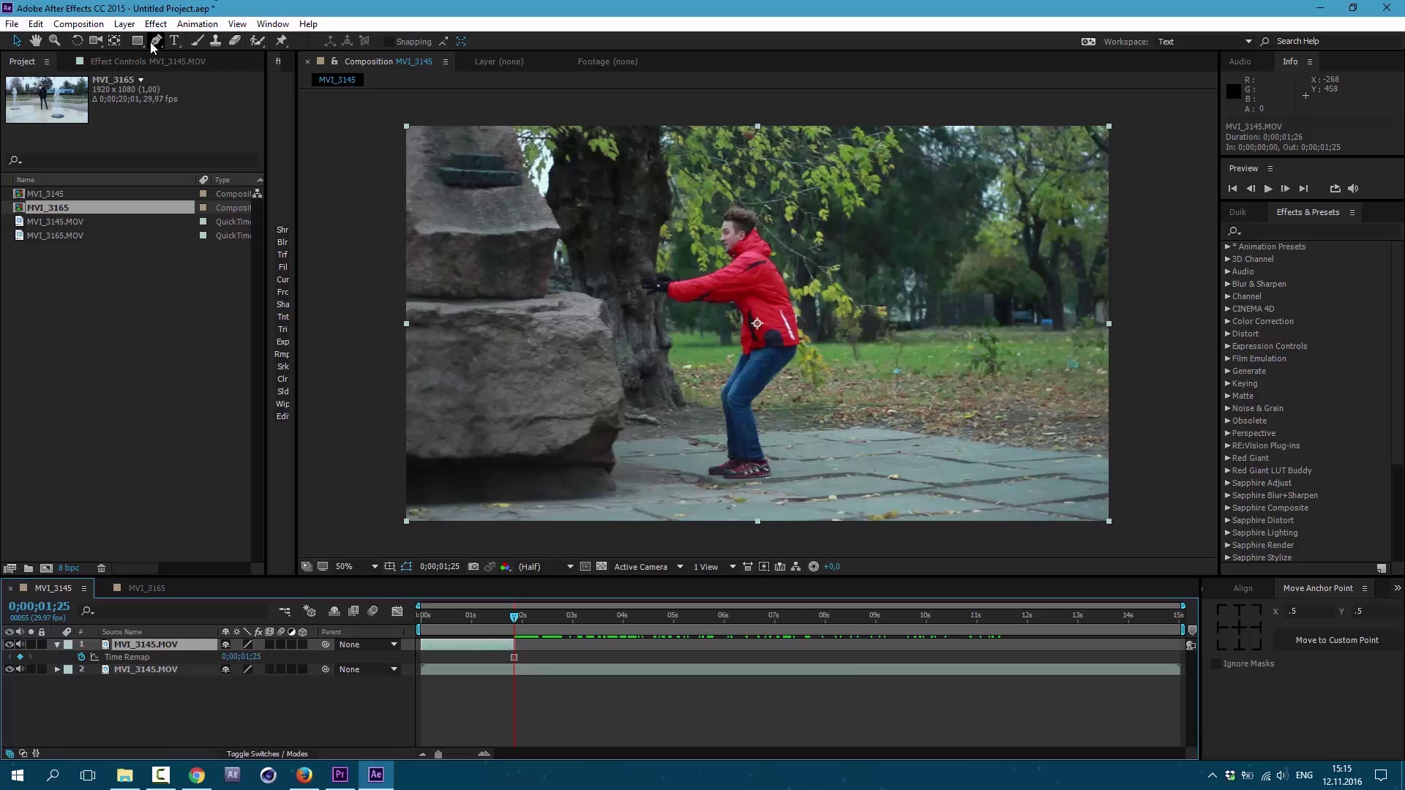
Start a Pen tool mask on the frozen layer, tracing from the man's knee up the thigh to the jacket hem
scroll(709, 393, "up", 6)
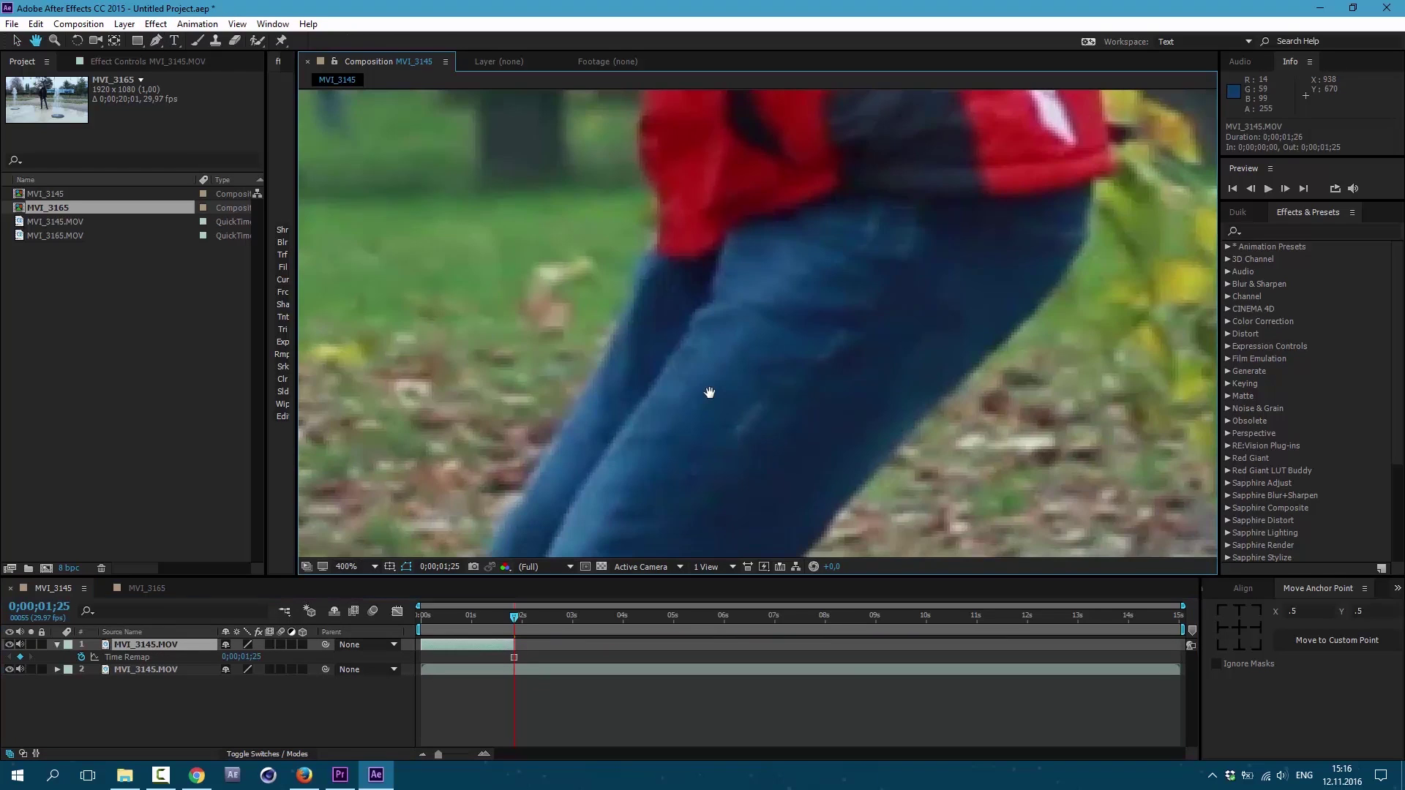
key("g")
left_click_drag(627, 480, 709, 323)
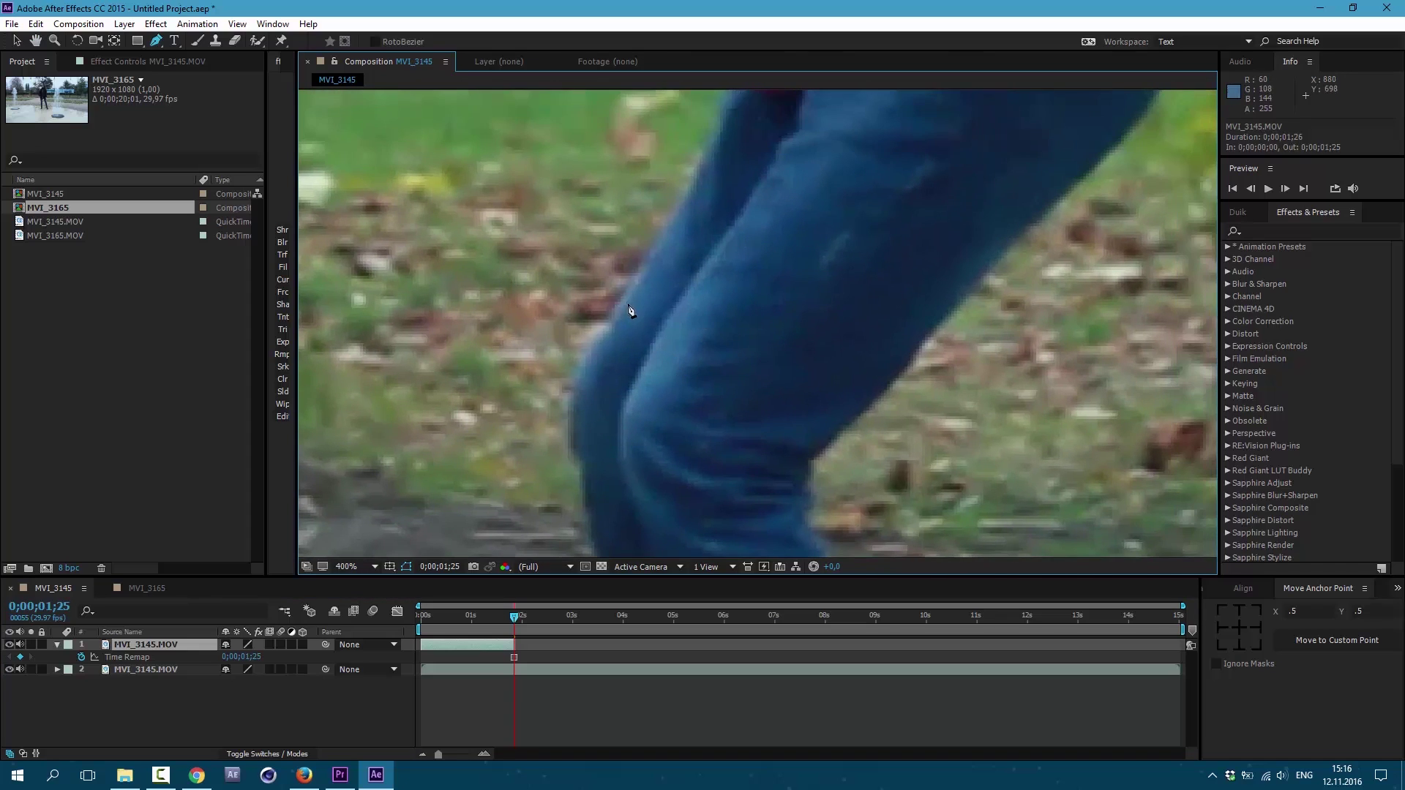
left_click(630, 310)
left_click_drag(659, 147, 603, 439)
left_click(656, 451)
left_click(682, 383)
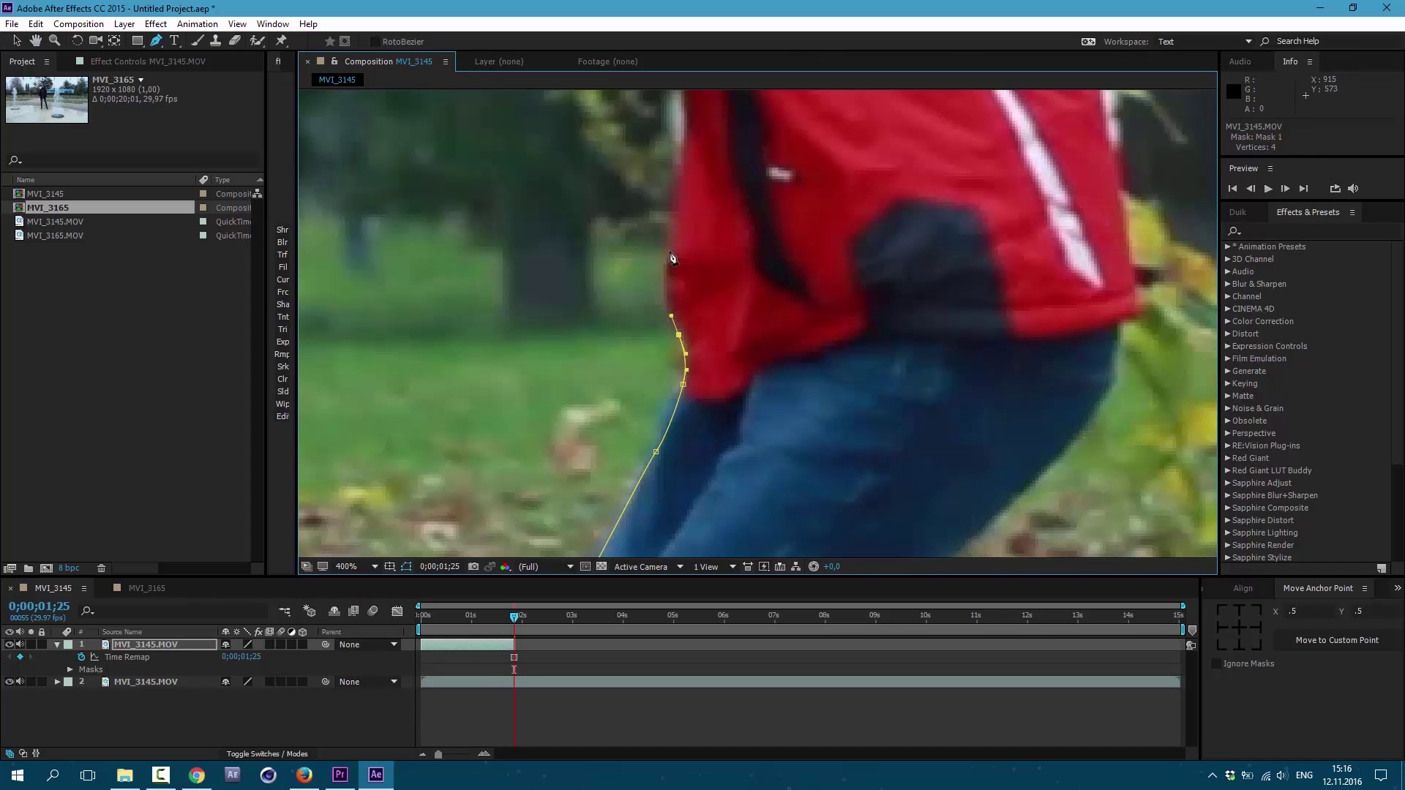
Continue the mask up the jacket front and along the underside of the outstretched arm to the gloved fingertips
left_click(687, 158)
left_click_drag(692, 132, 703, 417)
left_click(687, 355)
left_click(645, 296)
left_click(621, 253)
left_click(575, 270)
left_click(488, 280)
left_click(424, 271)
left_click(373, 260)
left_click_drag(372, 260, 791, 342)
left_click(722, 342)
left_click(512, 290)
left_click(367, 288)
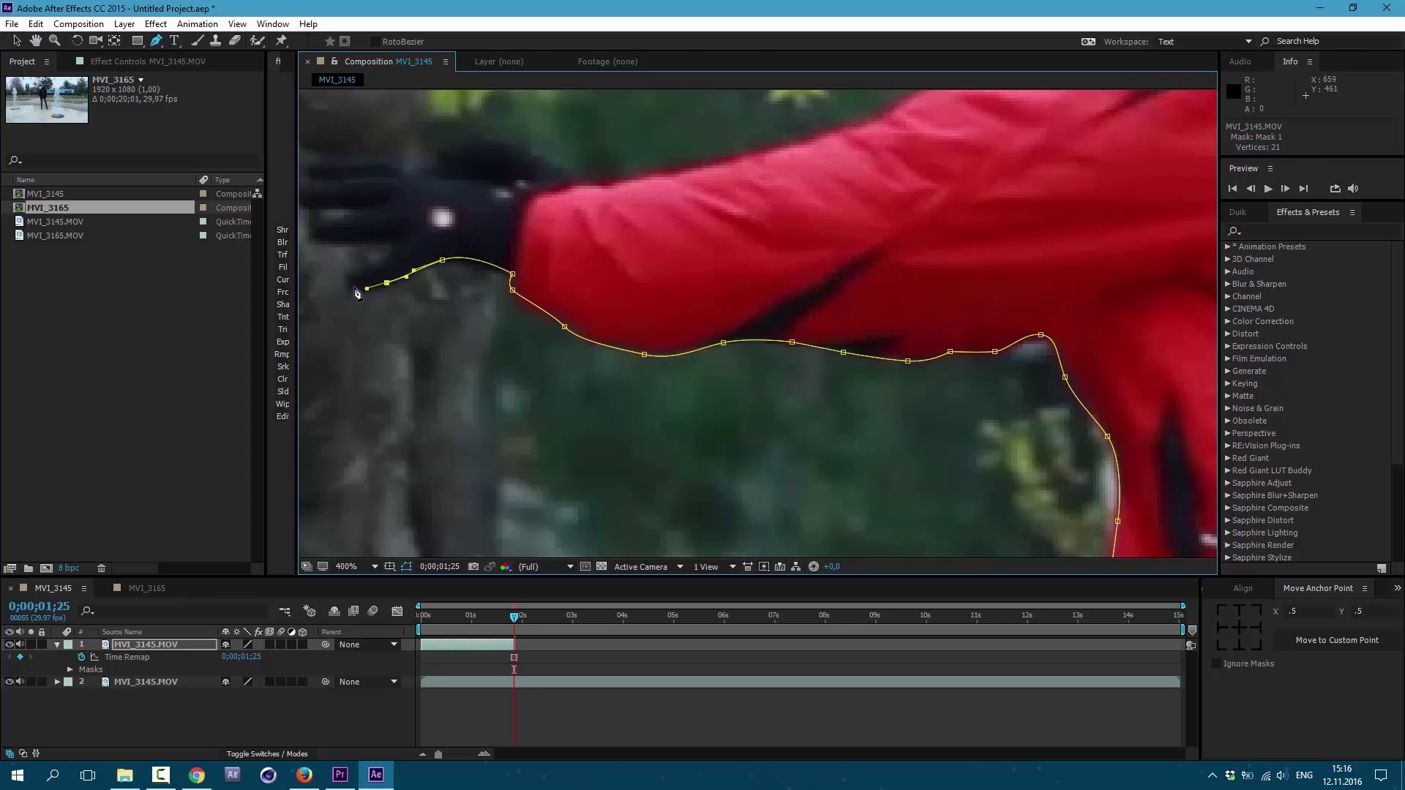
Trace the mask around the glove, along the top of the arm and around the face and head to the hood
left_click(424, 308)
left_click_drag(556, 315, 727, 402)
left_click(727, 402)
left_click(854, 283)
left_click_drag(853, 283, 943, 439)
left_click(1102, 393)
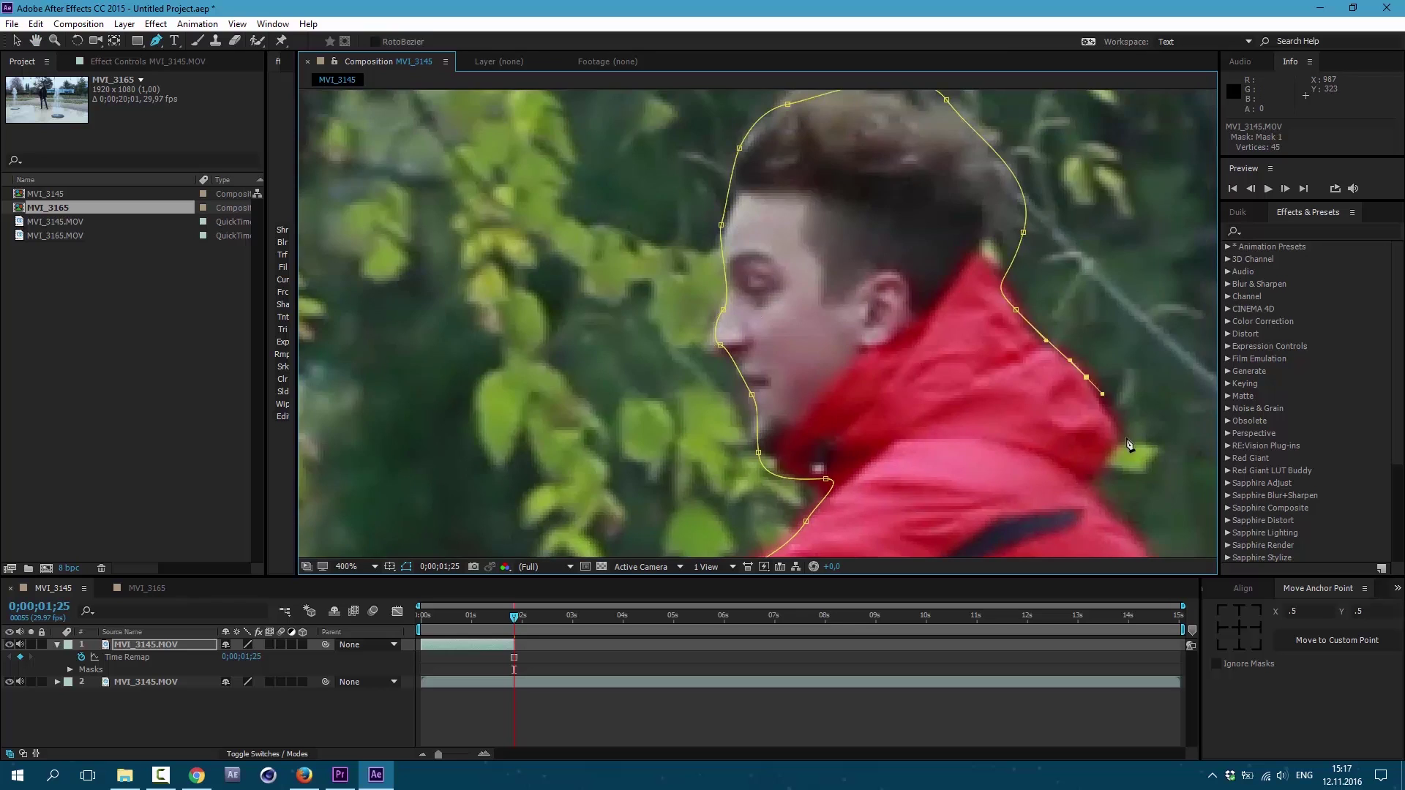
Continue the mask down the man's back and the rear of the legs, then along the sole of the nearer shoe
left_click_drag(1129, 444, 740, 131)
left_click(740, 376)
left_click(696, 289)
left_click(668, 402)
left_click(820, 222)
left_click(818, 290)
left_click(578, 297)
left_click(447, 291)
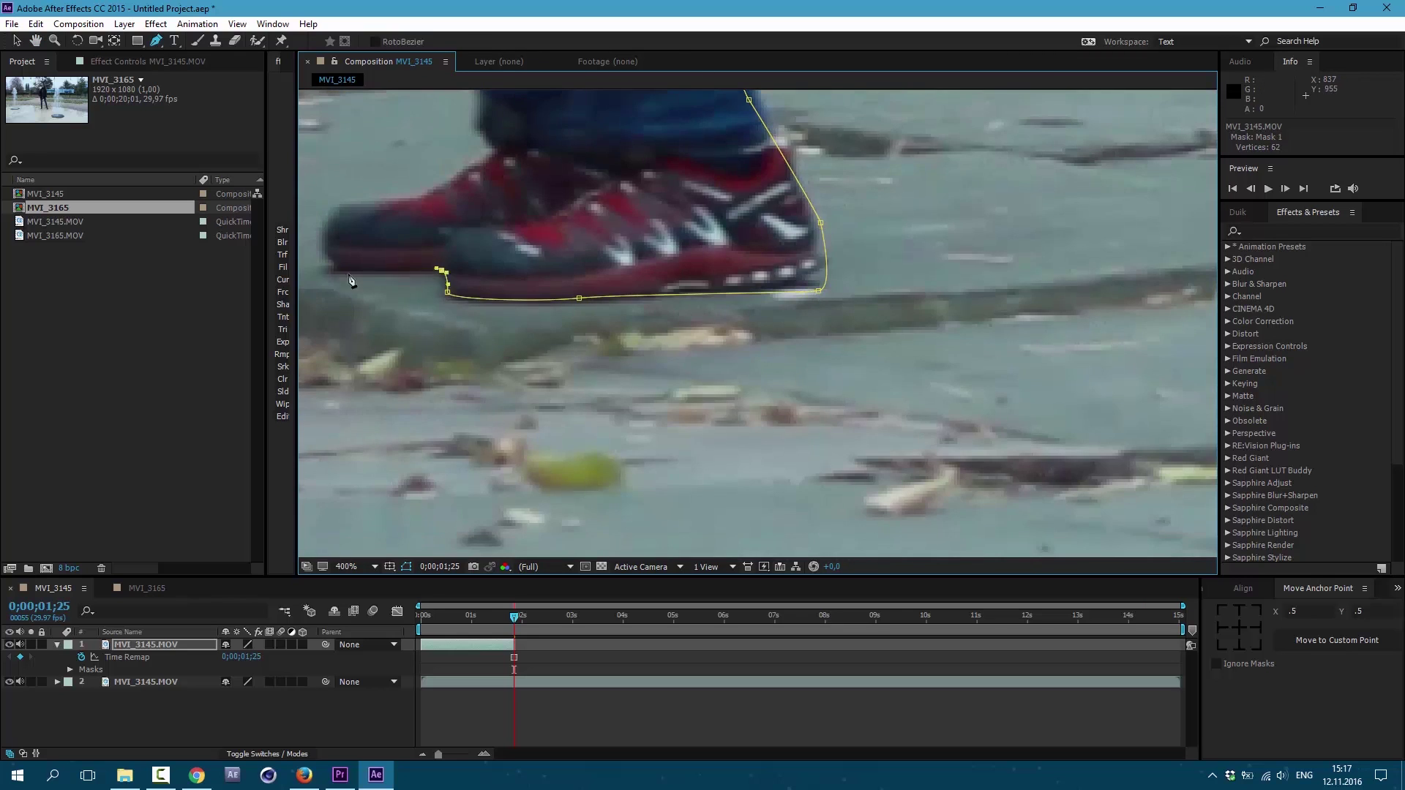
Trace the mask around the other shoe and up the front of the leg, closing it at its starting point
left_click(345, 273)
left_click(320, 234)
left_click(479, 166)
left_click_drag(479, 172, 516, 350)
left_click_drag(519, 183, 586, 476)
left_click(621, 274)
Solo the masked layer and examine the cutout's outline along the legs and jacket
mouse_move(775, 322)
left_mouse_down()
mouse_move(646, 490)
mouse_move(641, 430)
left_mouse_up()
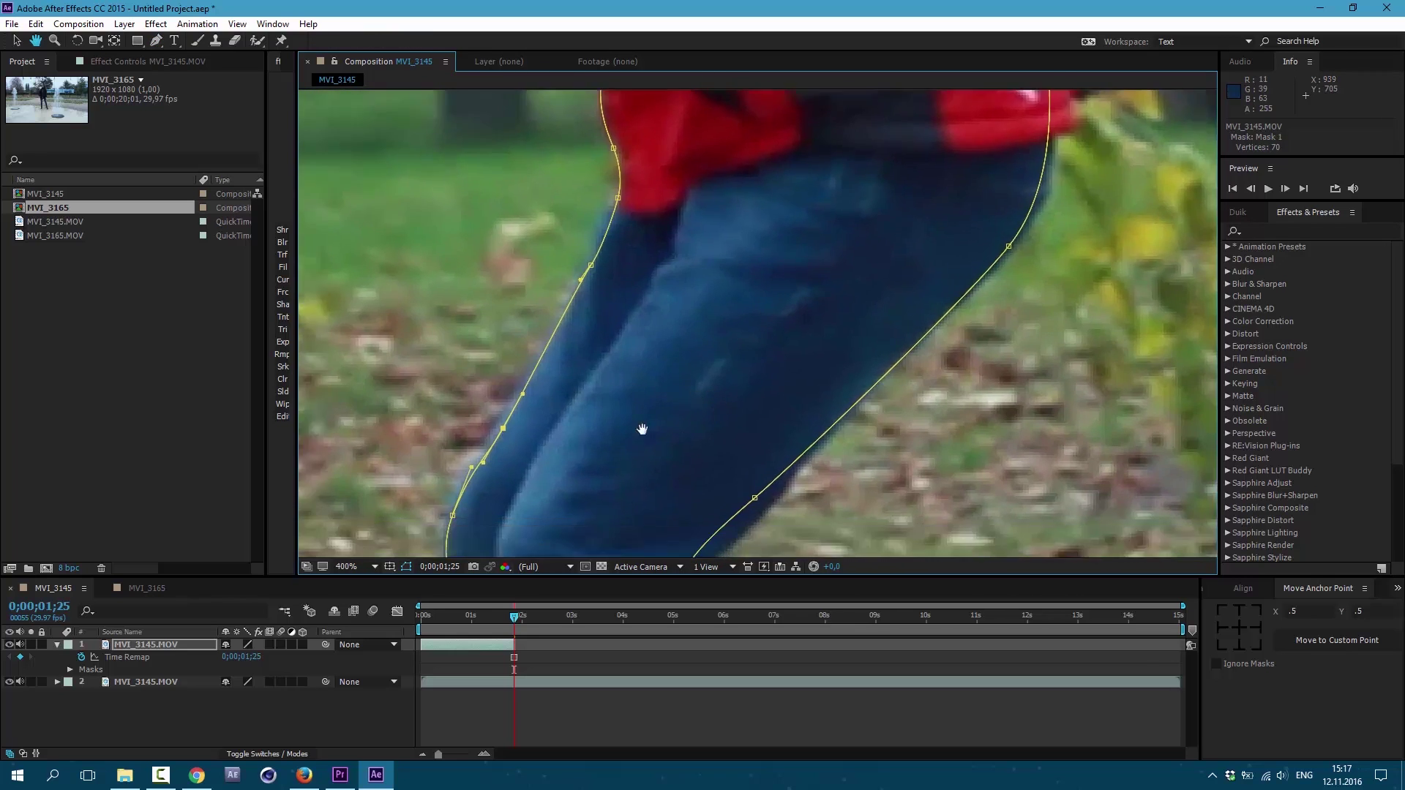
left_click_drag(679, 478, 339, 630)
left_click_drag(675, 270, 678, 363)
left_click_drag(619, 295, 838, 149)
left_click_drag(539, 416, 795, 31)
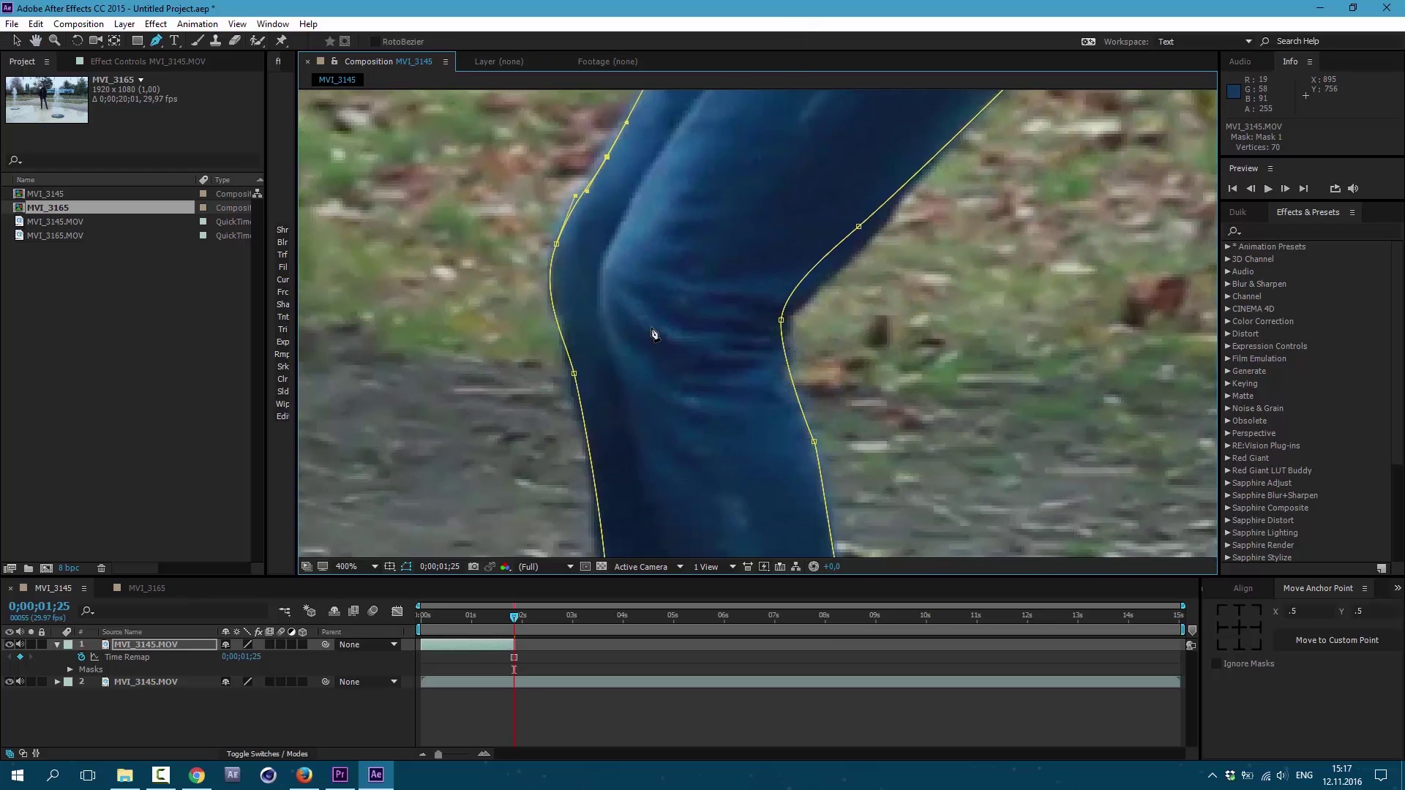
left_click_drag(668, 207, 678, 533)
left_click_drag(780, 232, 762, 407)
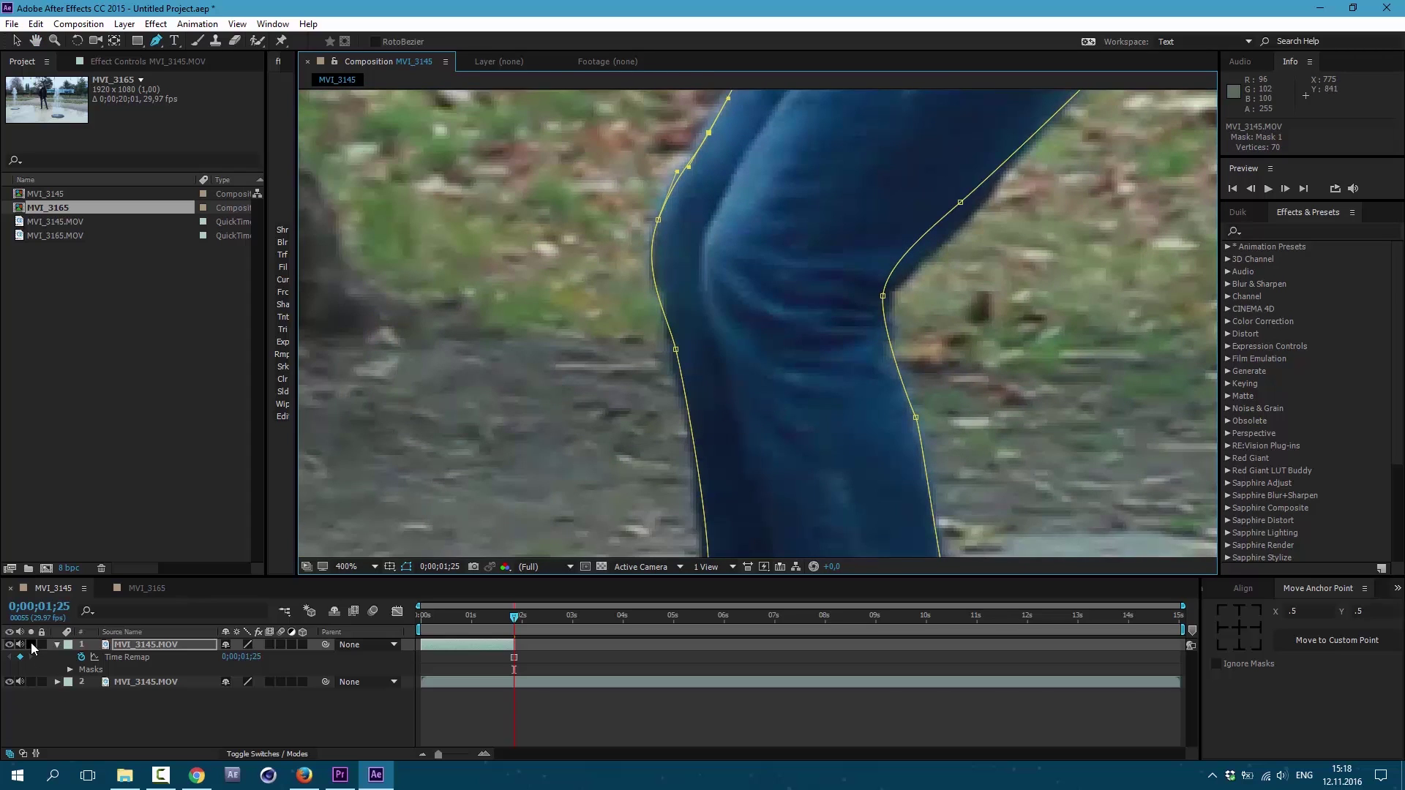
left_click(31, 645)
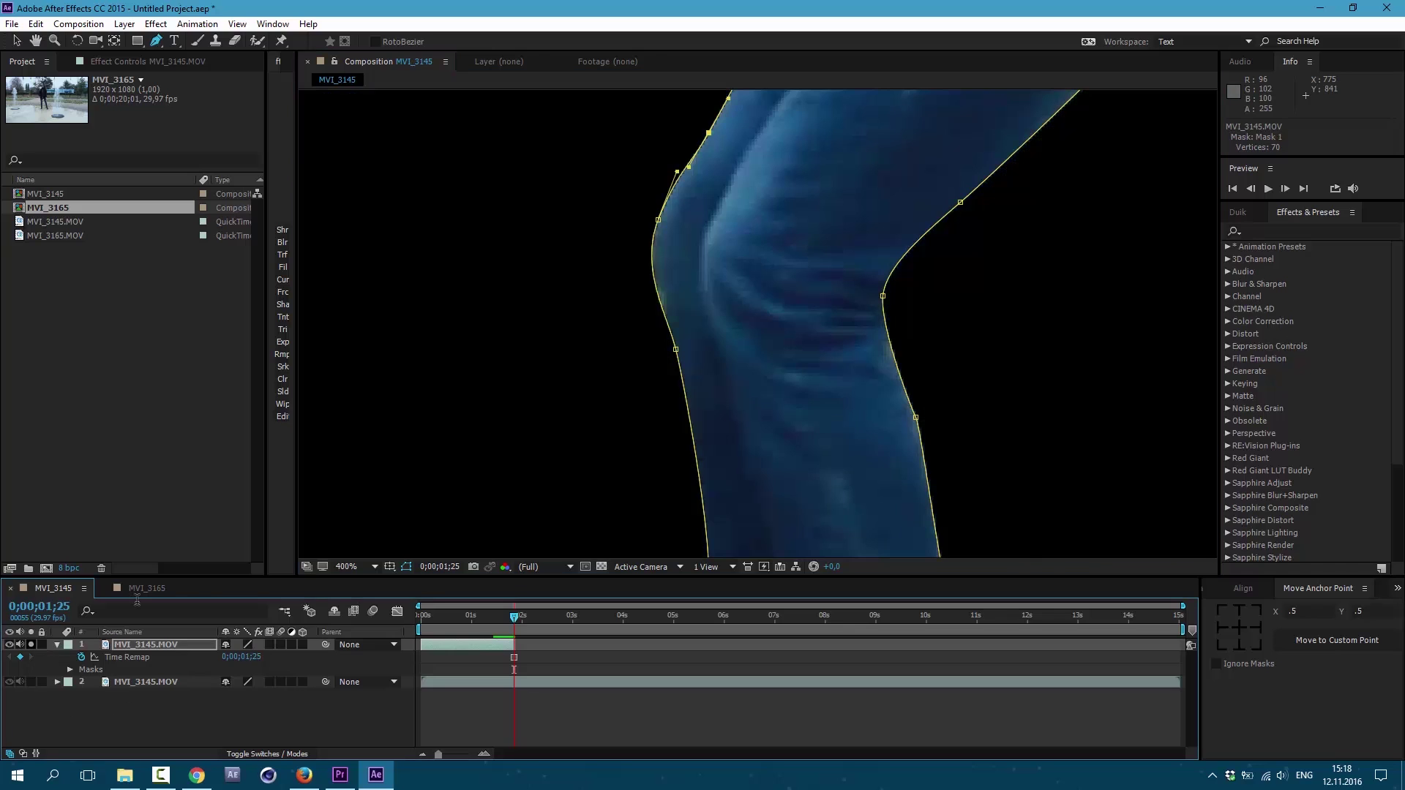
left_click_drag(823, 310, 717, 527)
left_click_drag(717, 234, 768, 439)
Show the frozen layer's Mask 1 properties and set Mask Feather to 3 pixels
key("v")
left_click(57, 645)
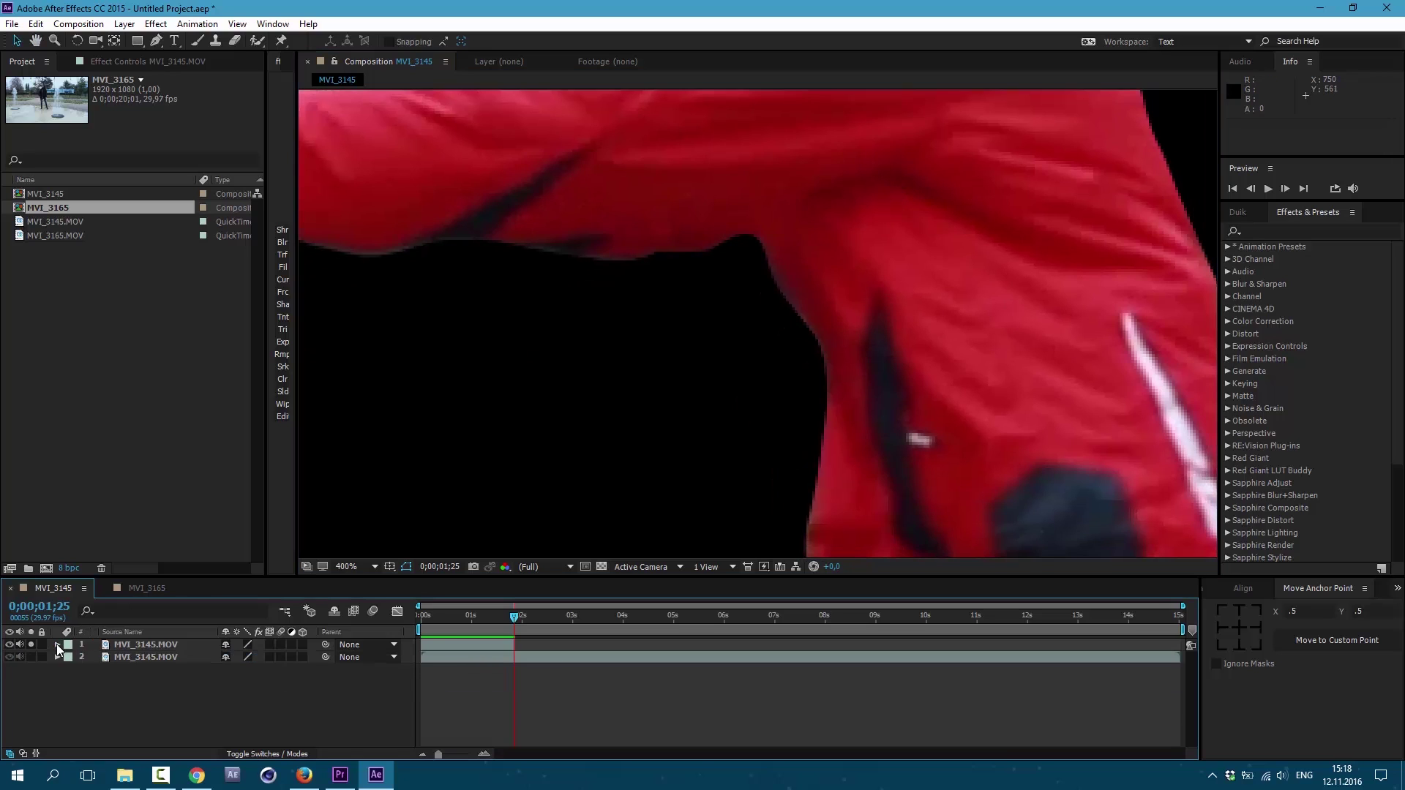
left_click(57, 645)
left_click(70, 670)
left_click(81, 682)
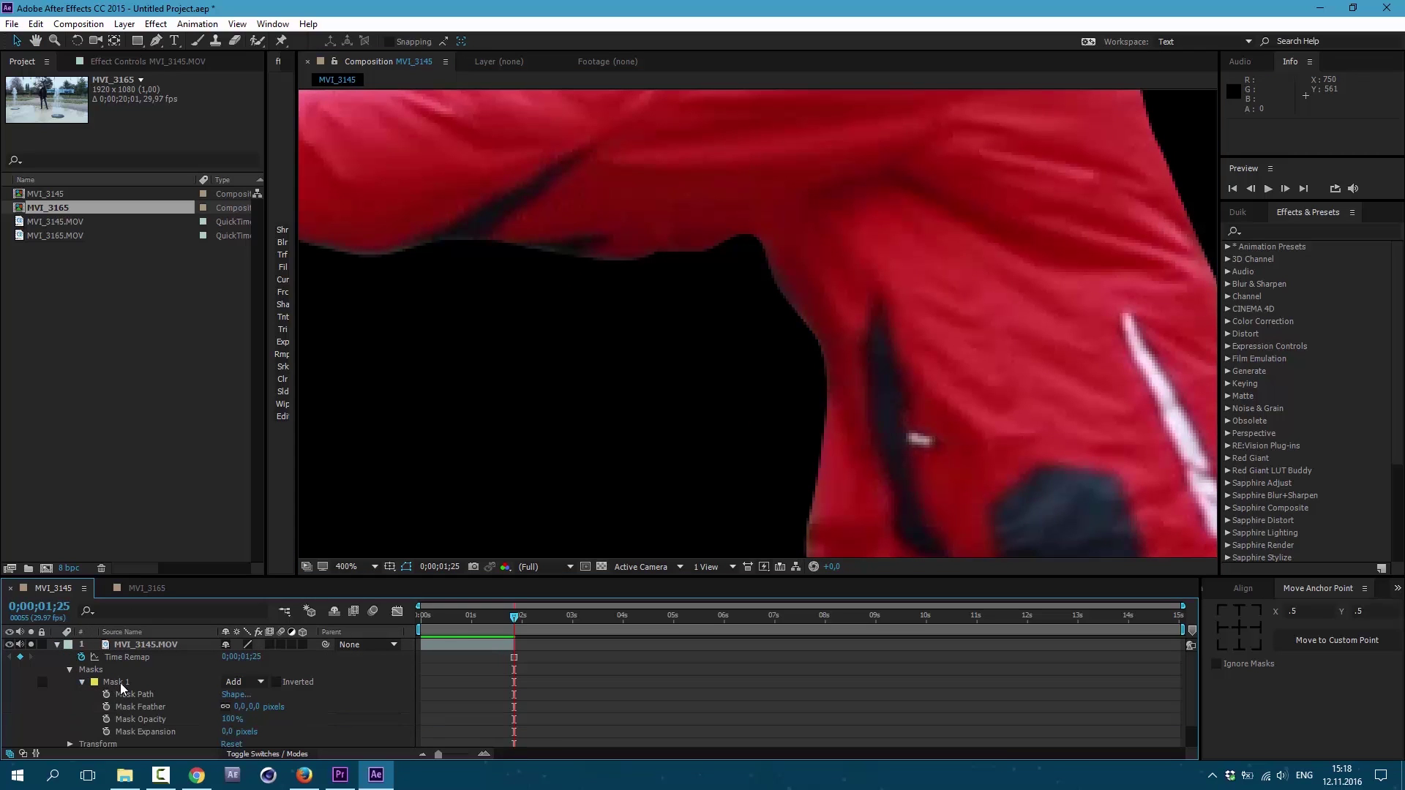
left_click(112, 686)
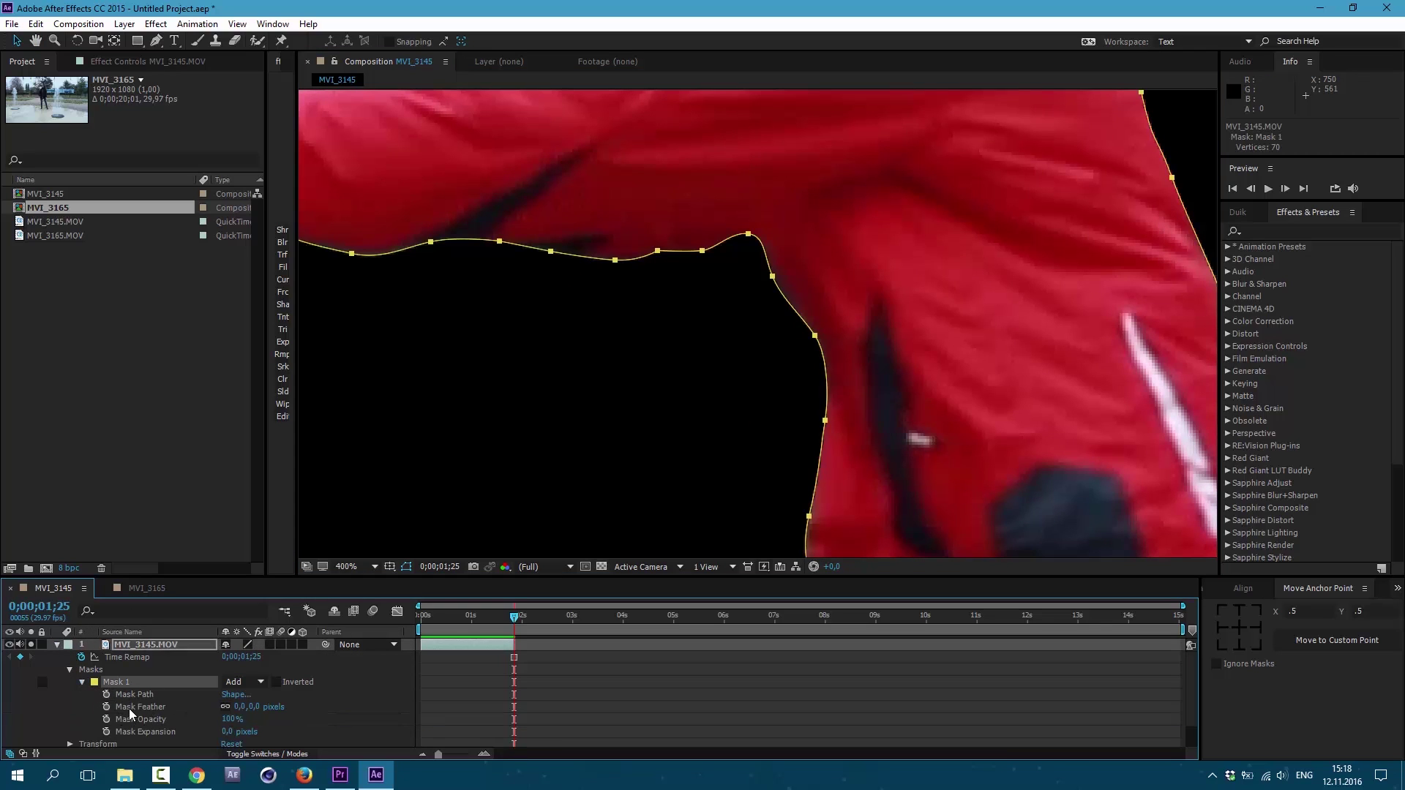
left_click(240, 707)
type("3")
key("Return")
left_click(512, 687)
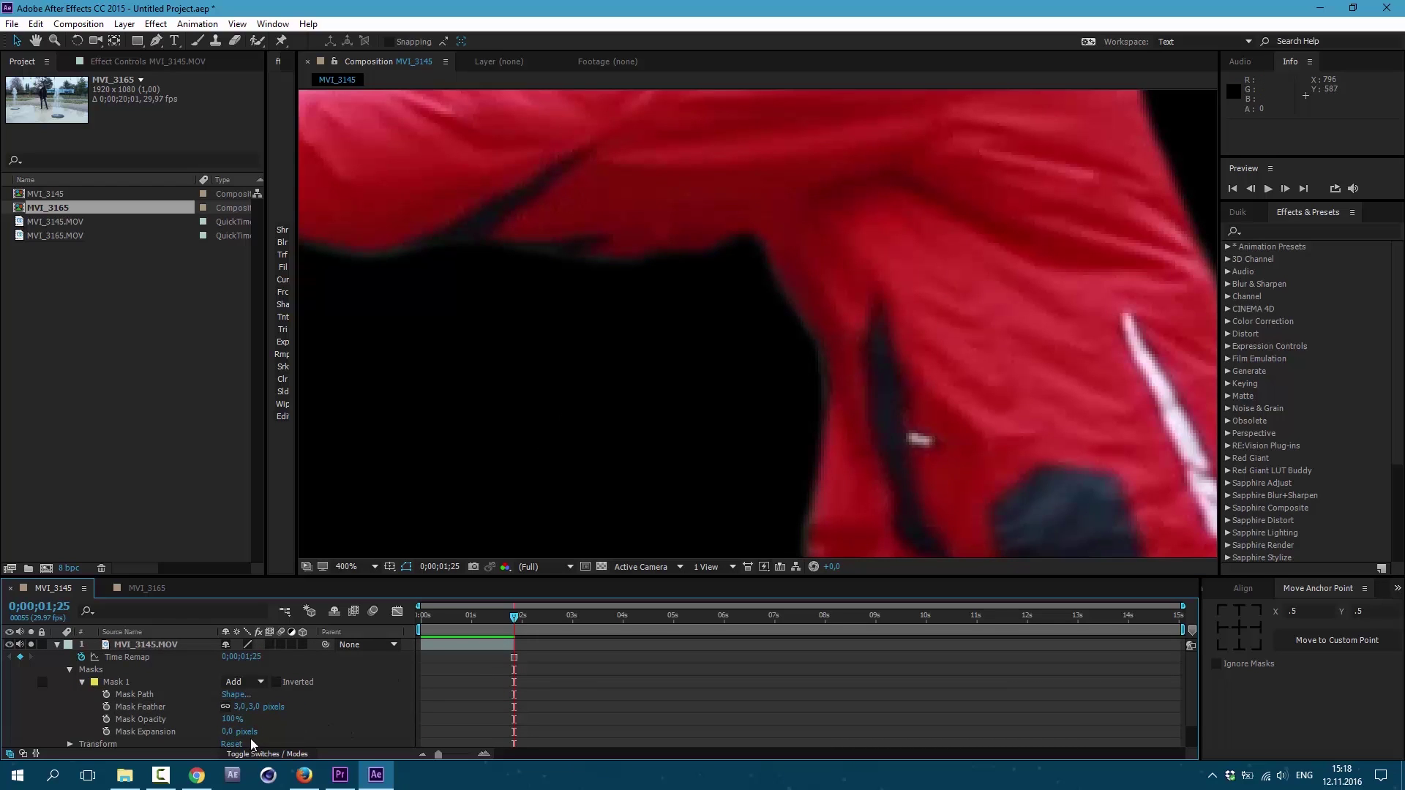
Set Mask 1's Mask Expansion to -2 pixels and collapse the layer's properties
left_click(228, 732)
key("Return")
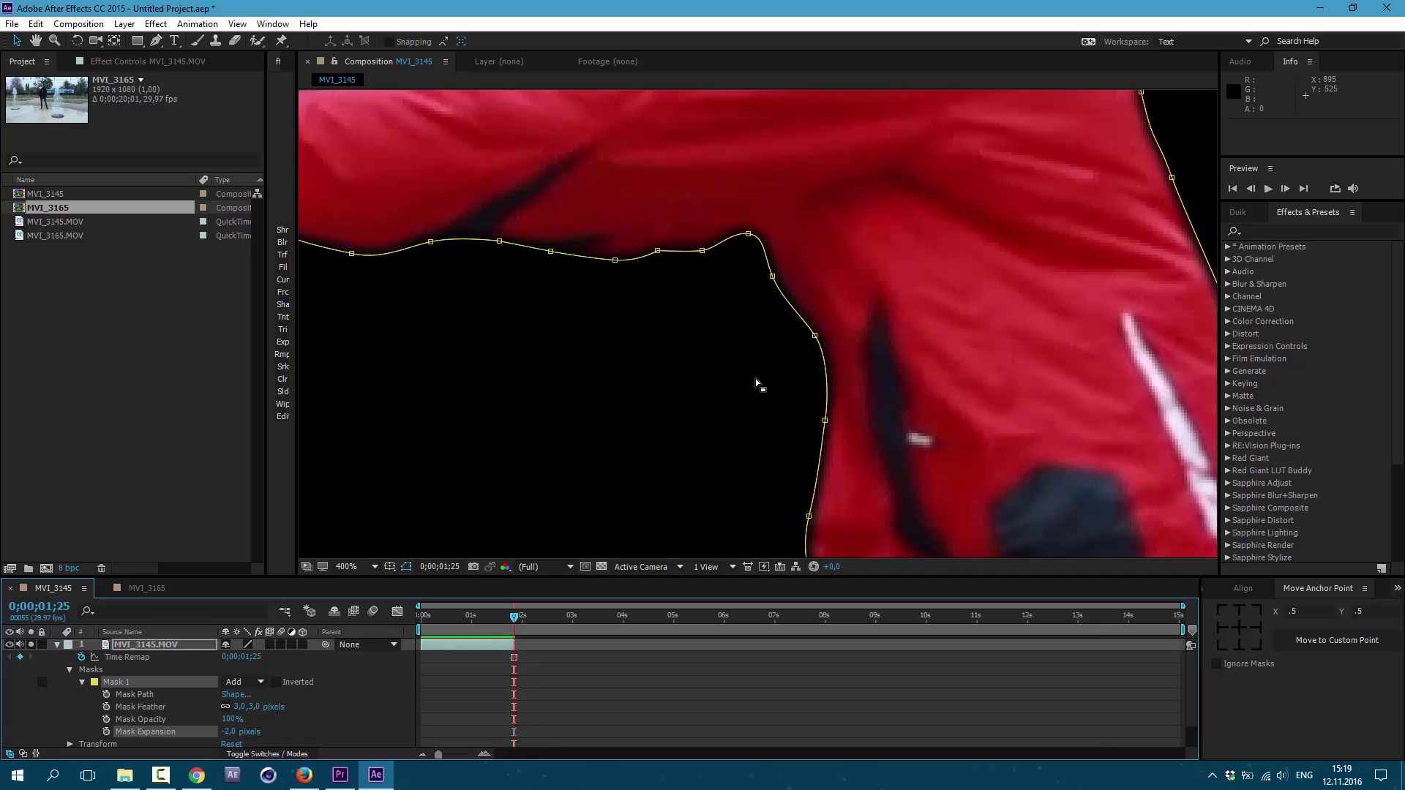
left_click_drag(233, 736, 245, 735)
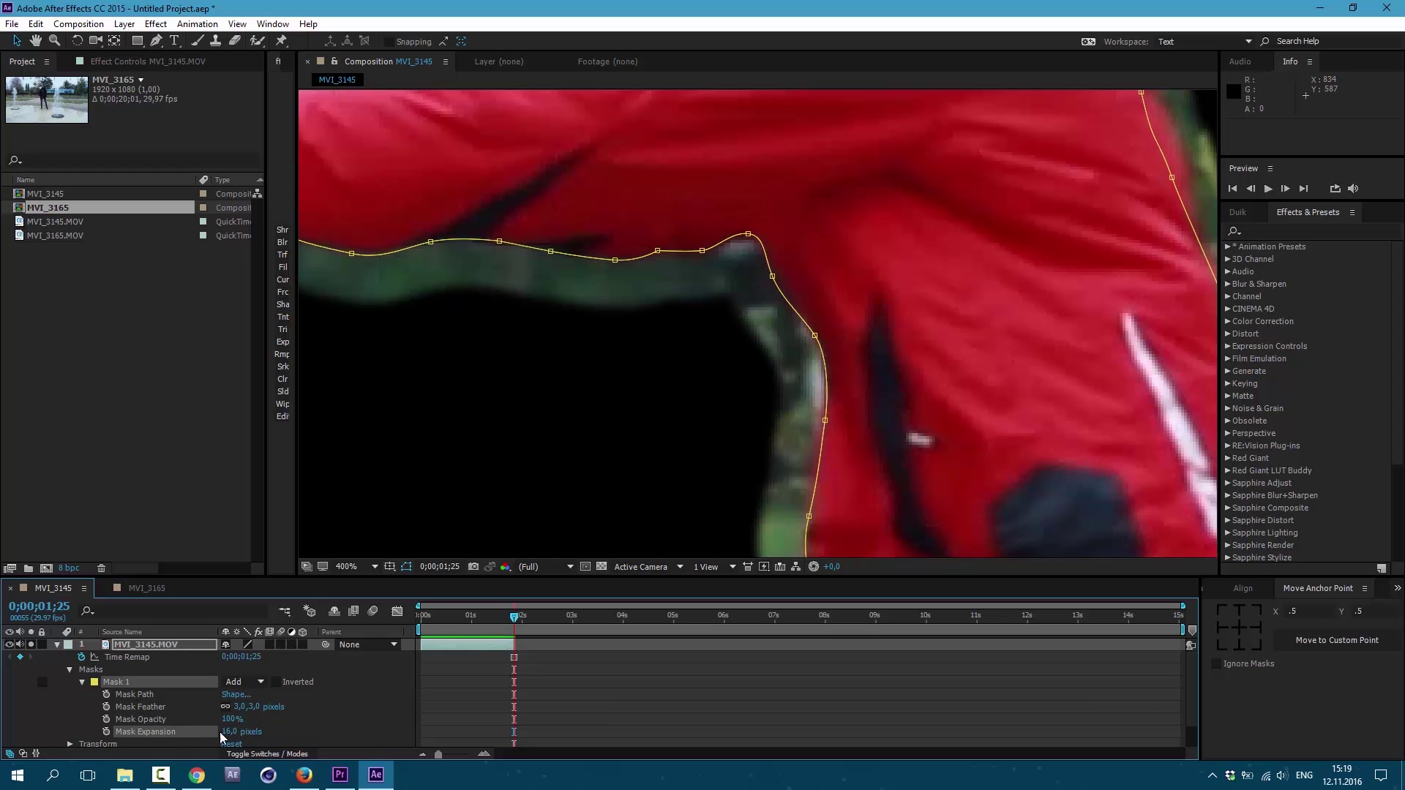
key("Return")
left_click(57, 644)
Turn off solo on the cutout layer and preview the full composition leading up to the frozen frame
key("ctrl+d")
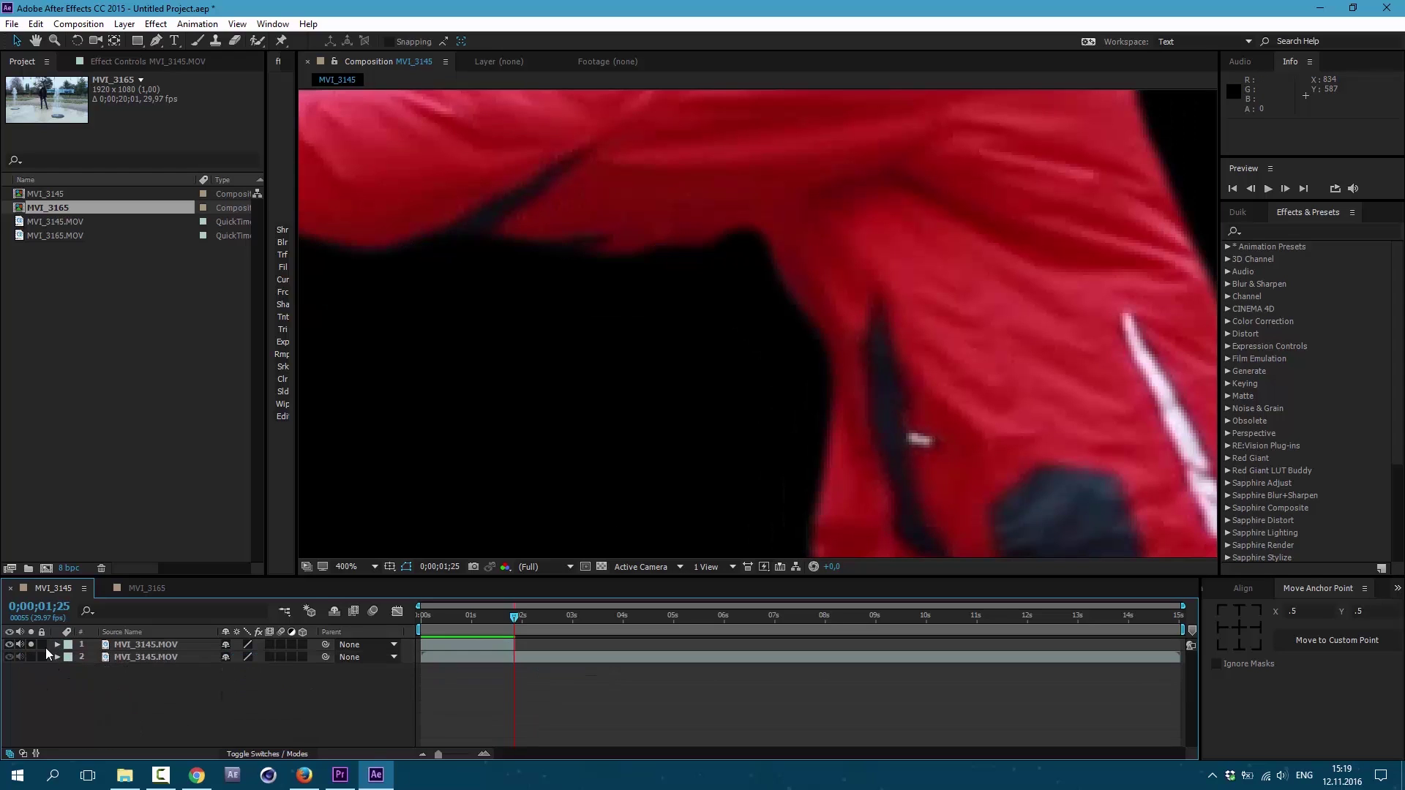
left_click(9, 656)
scroll(902, 235, "down", 6)
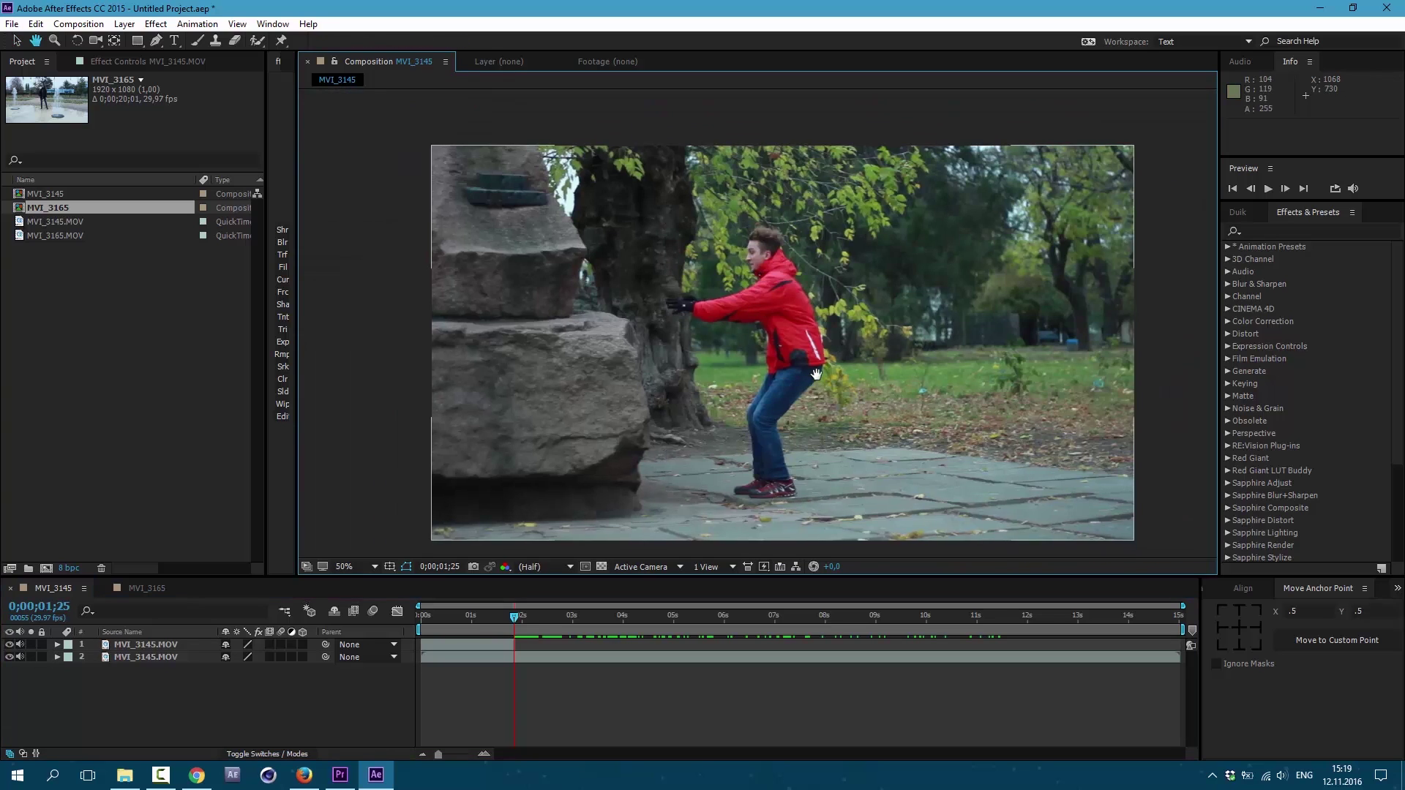
left_click_drag(816, 374, 801, 354)
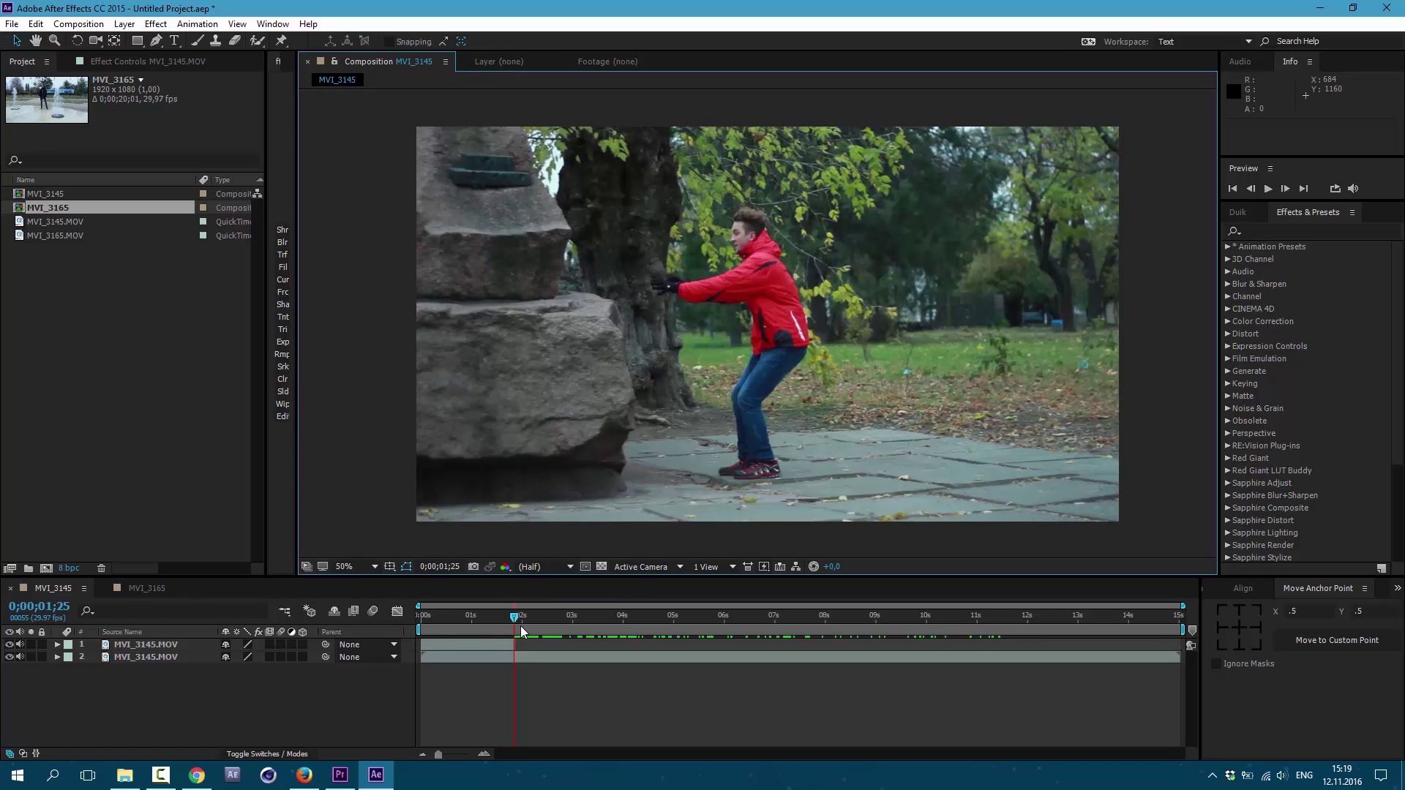
left_click_drag(515, 625, 469, 628)
key("space")
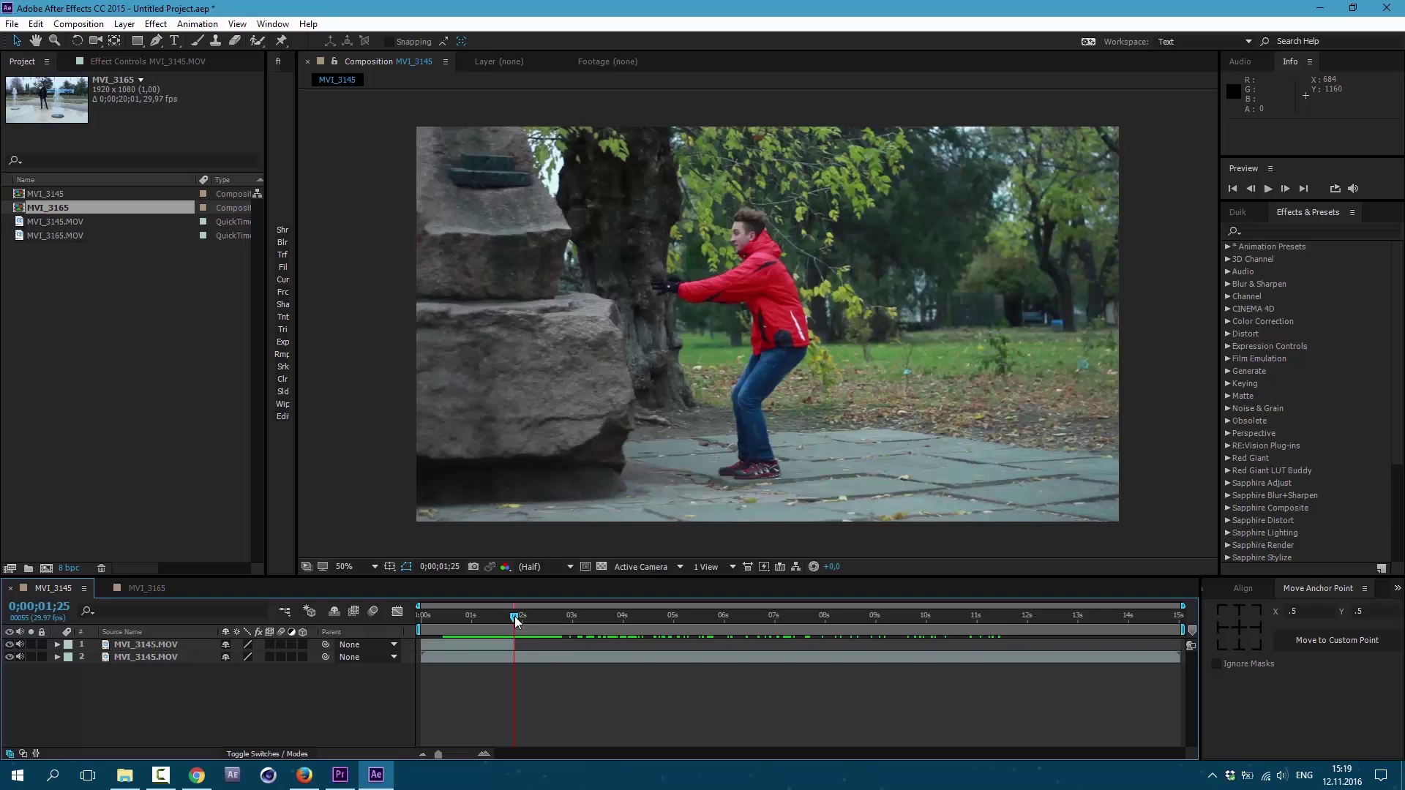
Start Track Motion on the lower MVI_3145.MOV layer with the playhead at 0;00;01;25
left_click_drag(511, 616, 516, 622)
left_click(527, 657)
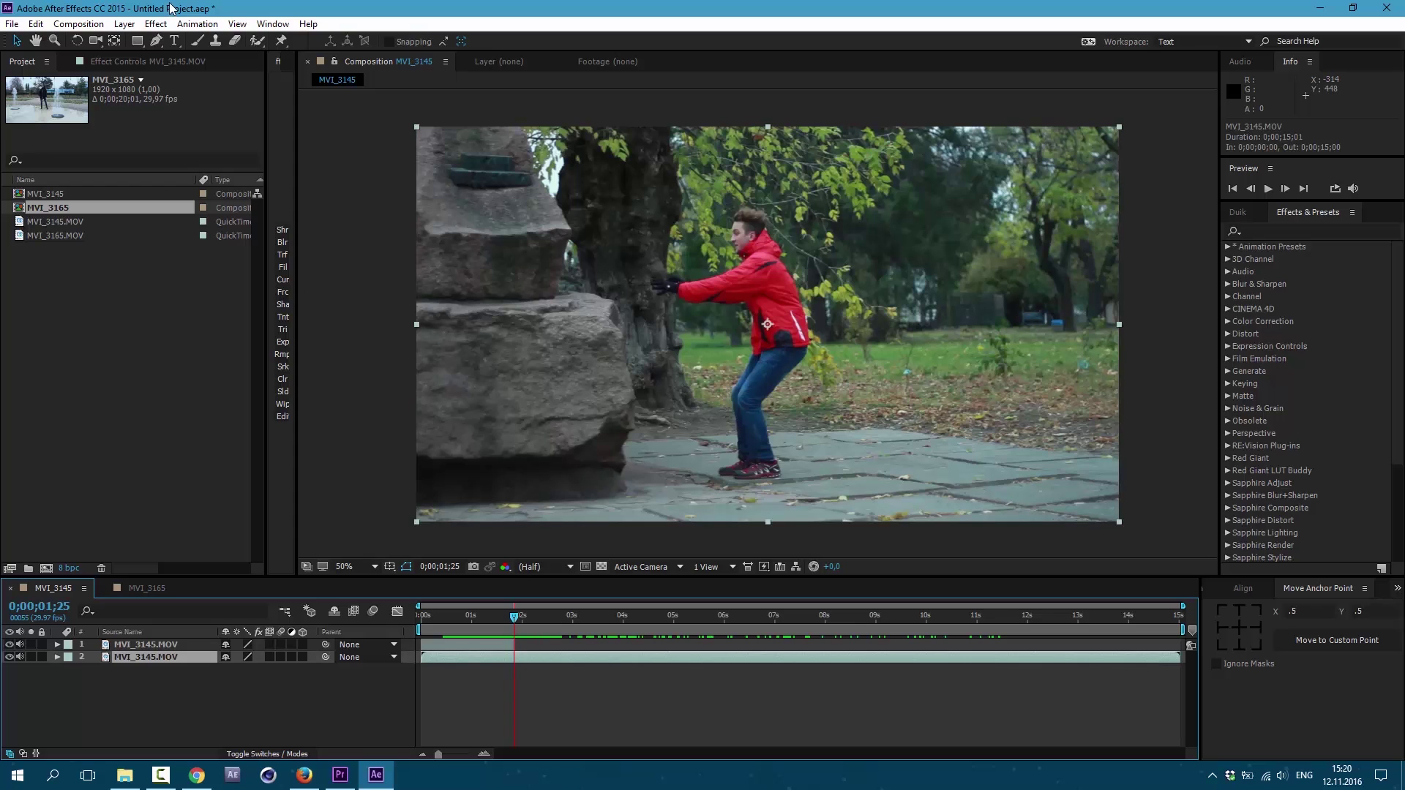
left_click(192, 26)
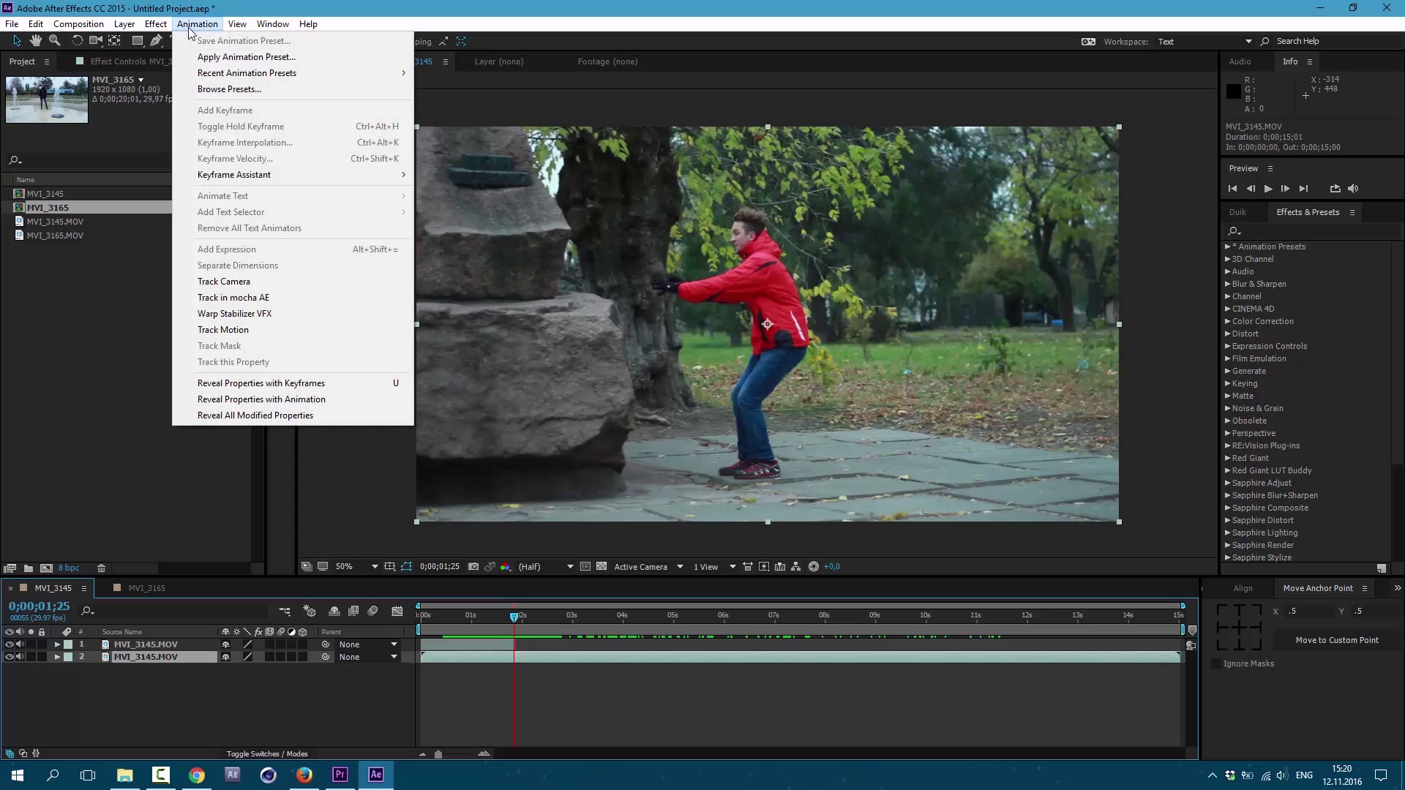
left_click(223, 329)
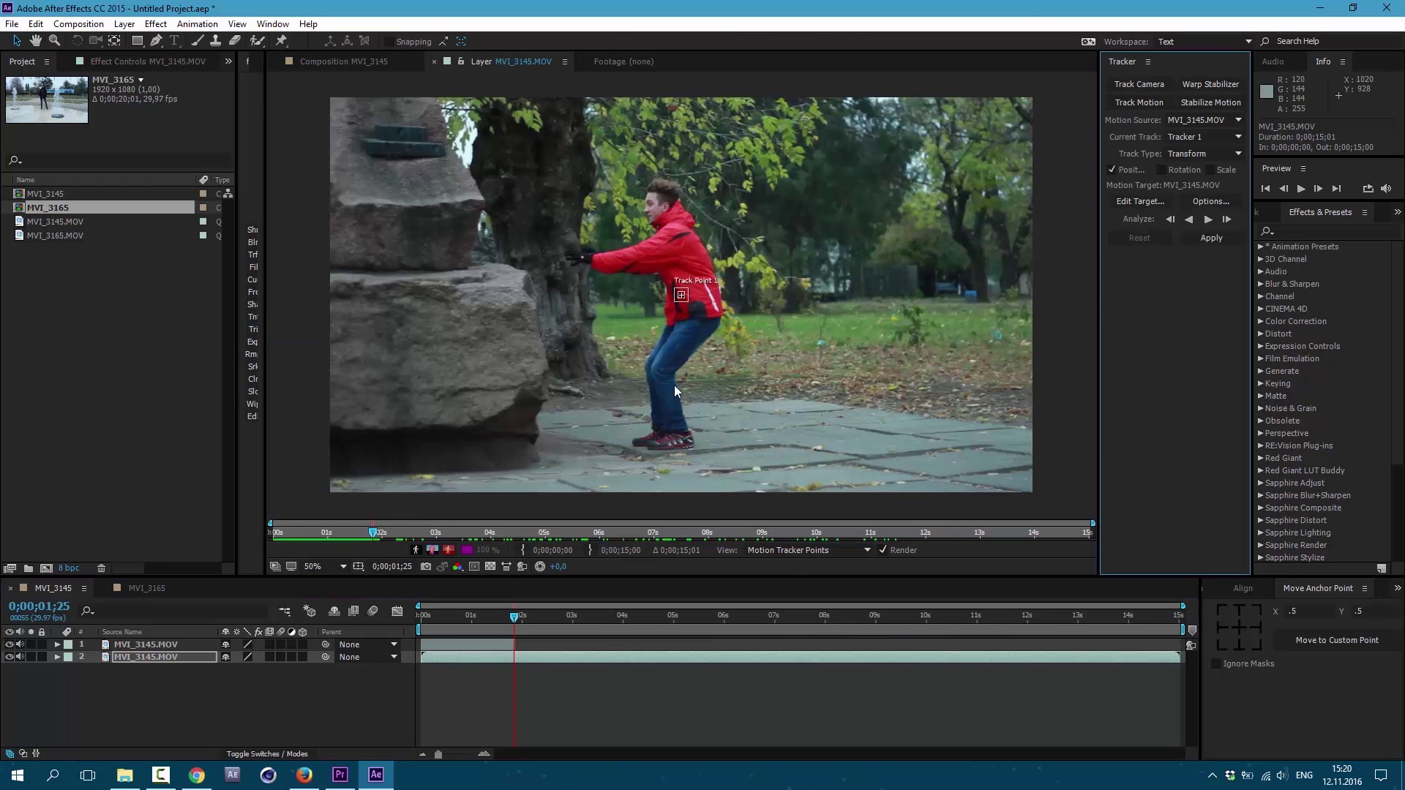
Place Track Point 1 on the paving crack beside the man's shoes and enlarge its feature and search regions
scroll(687, 304, "up", 2)
left_click_drag(687, 315, 730, 219)
left_click_drag(638, 188, 565, 502)
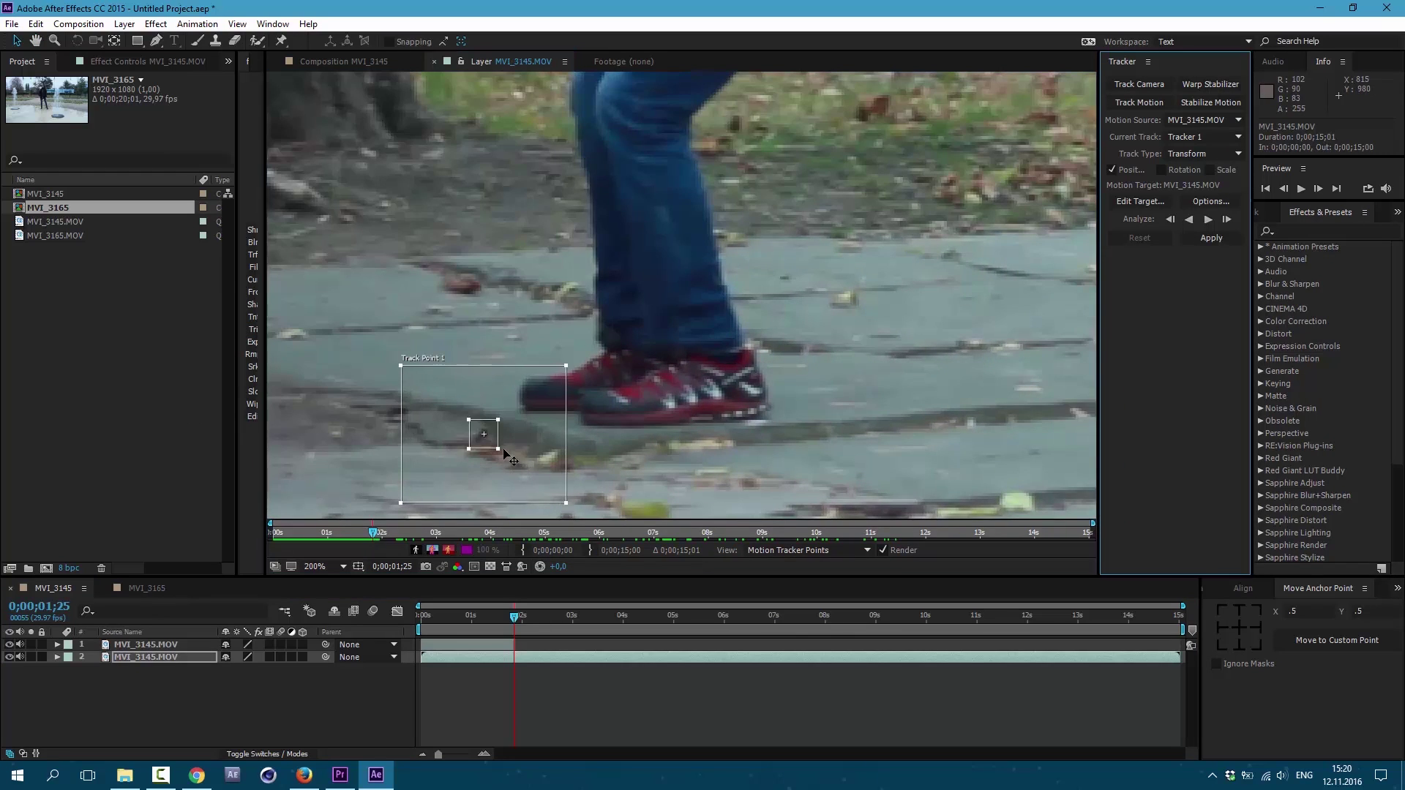
left_click_drag(499, 447, 515, 465)
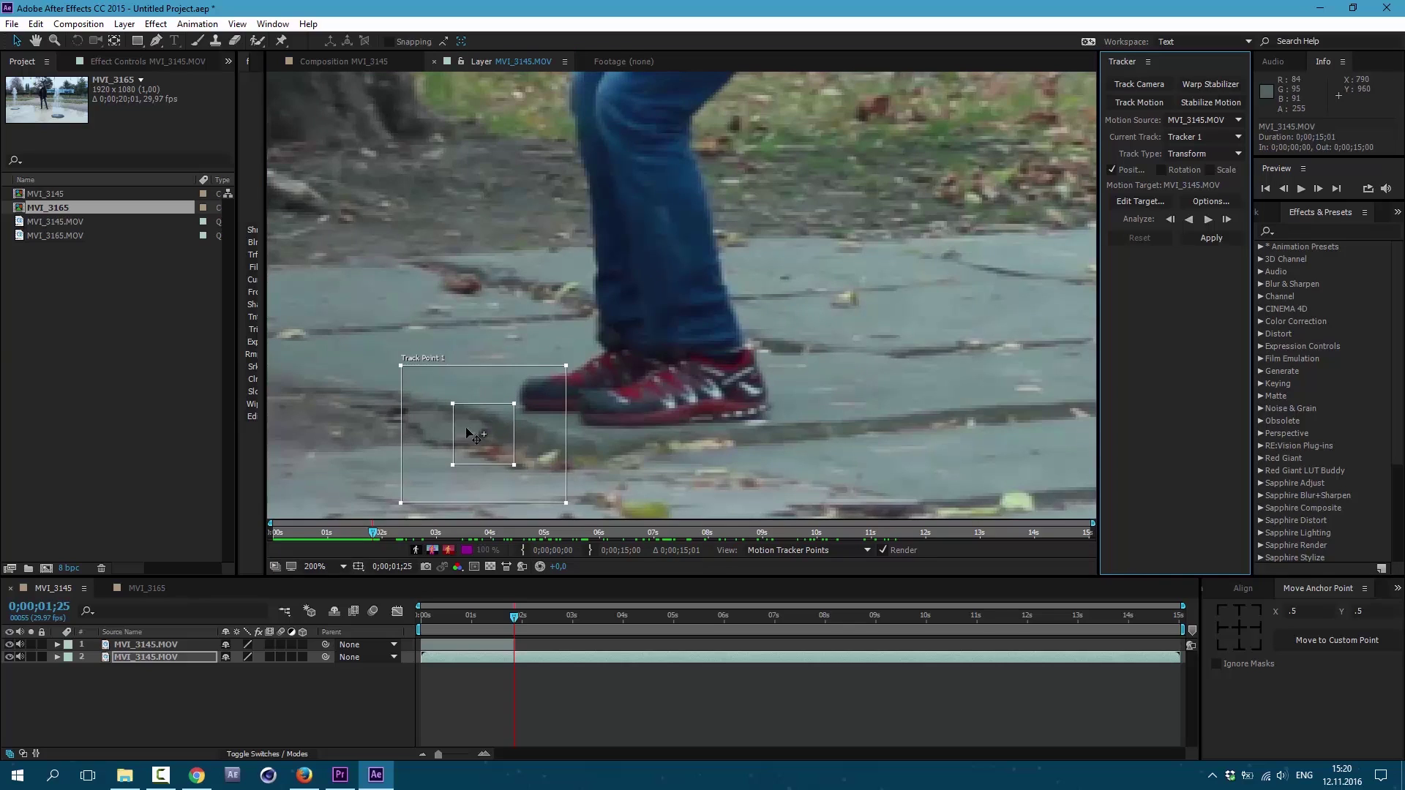
left_click_drag(402, 363, 394, 344)
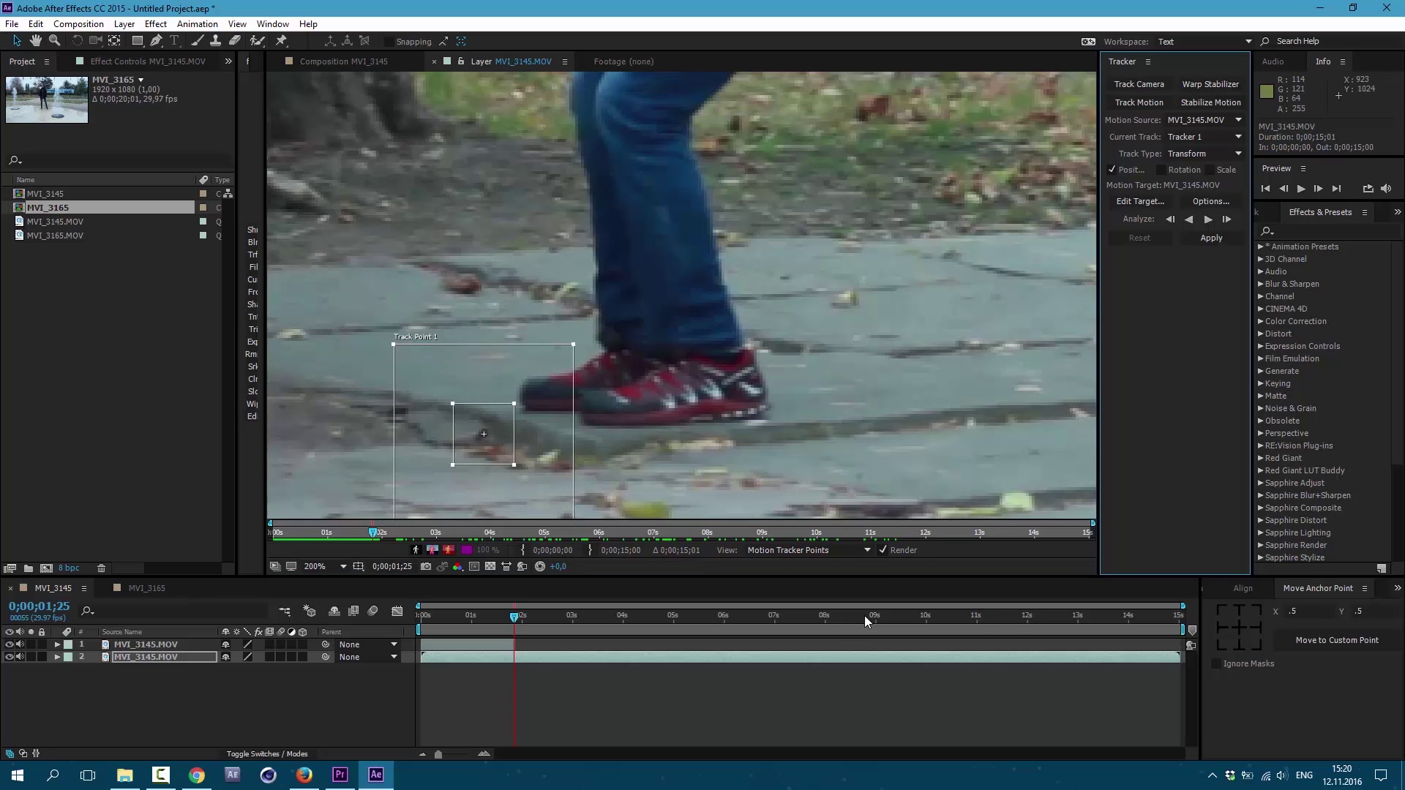
Analyze the track point's motion backward from 0;00;01;25 to the start of the clip
left_click(1189, 219)
scroll(1061, 267, "down", 3)
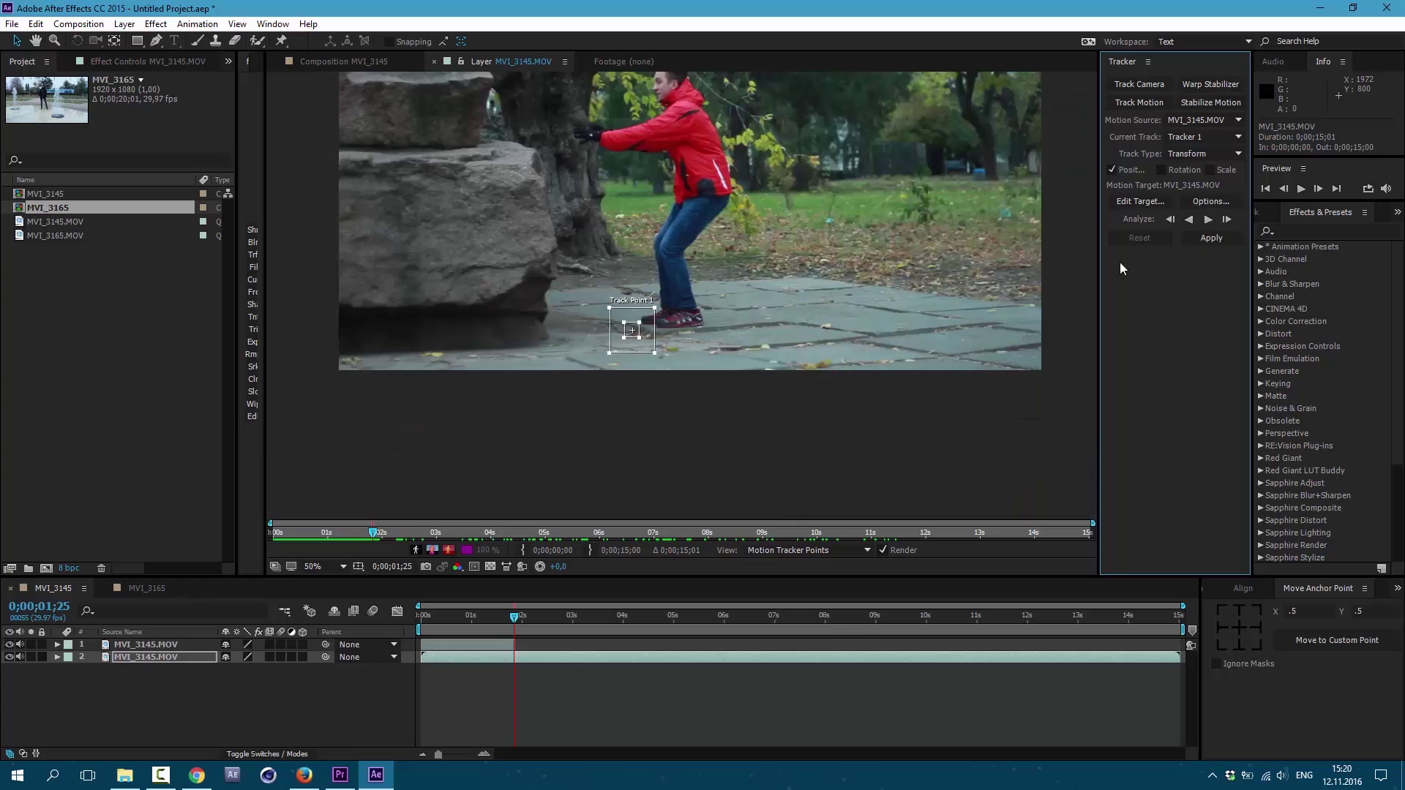
scroll(1061, 268, "up", 2)
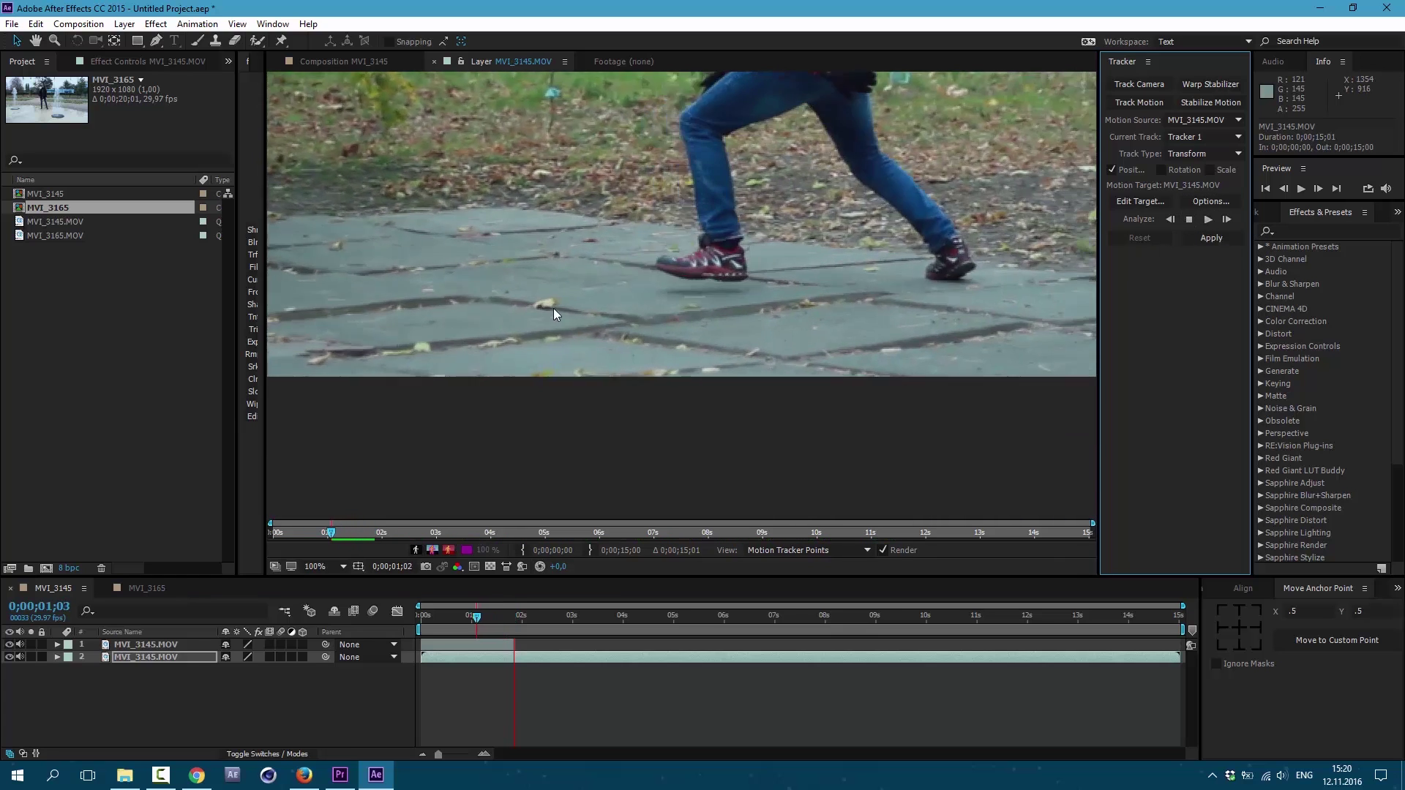
left_click(836, 316)
scroll(836, 316, "down", 2)
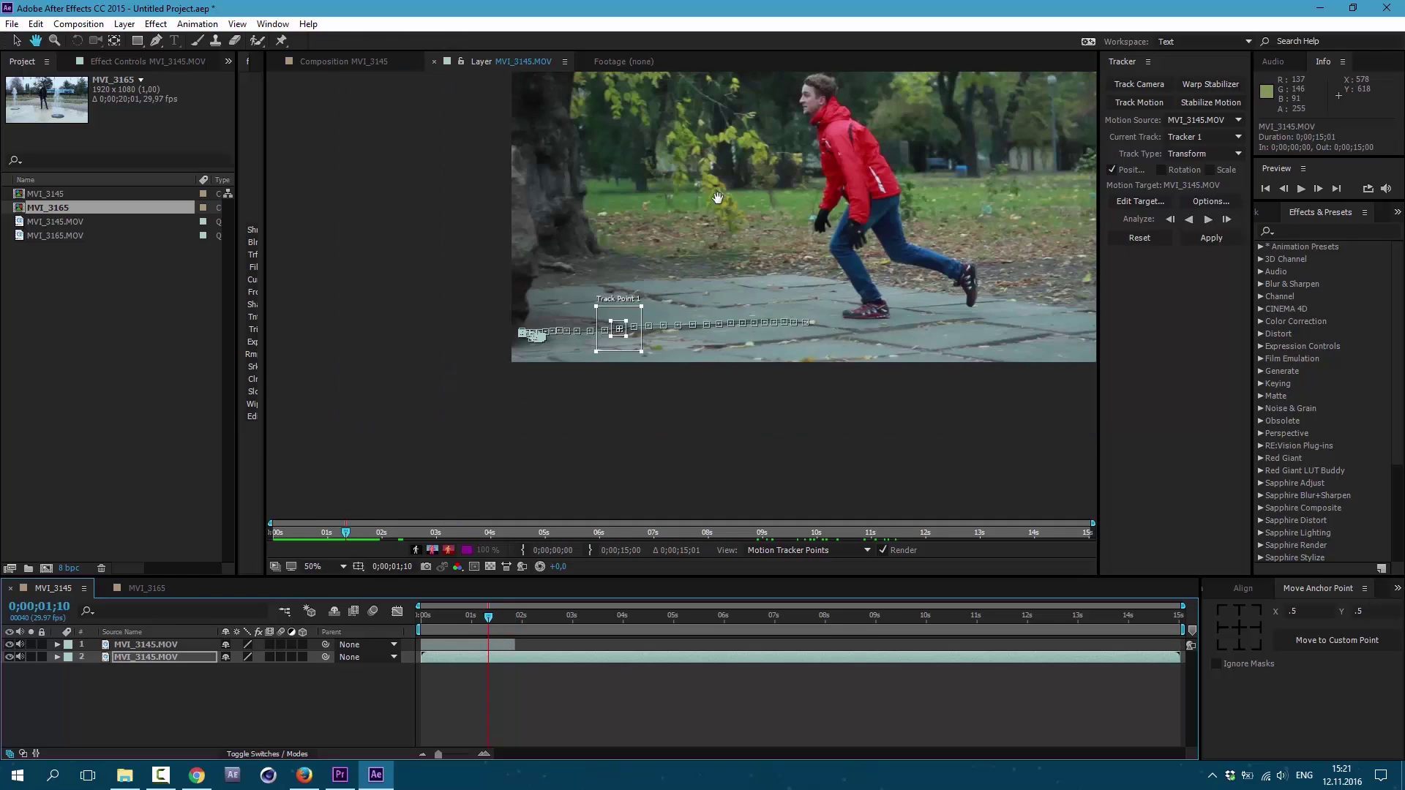
Add a new null object to the MVI_3145 composition
scroll(552, 294, "up", 1)
left_click(125, 23)
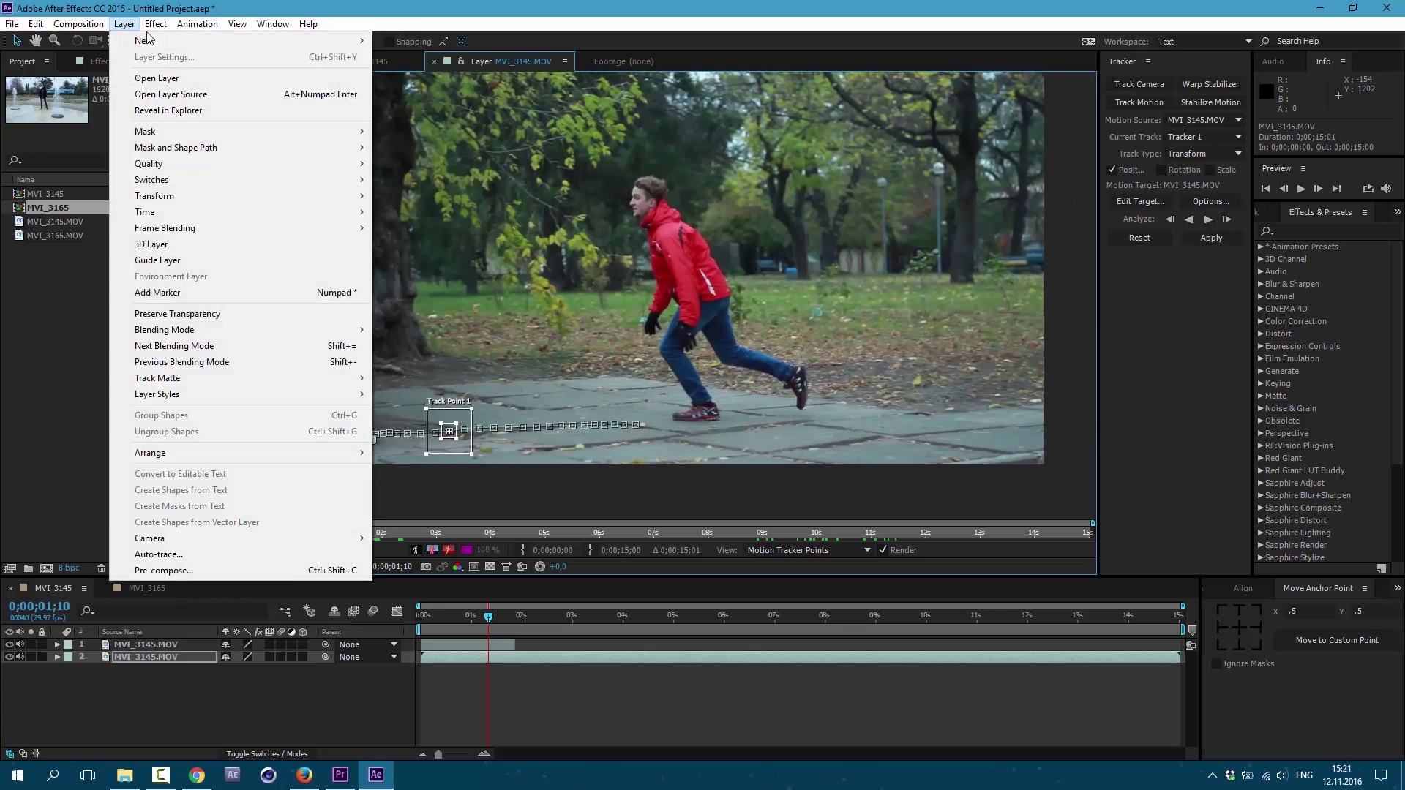
mouse_move(284, 41)
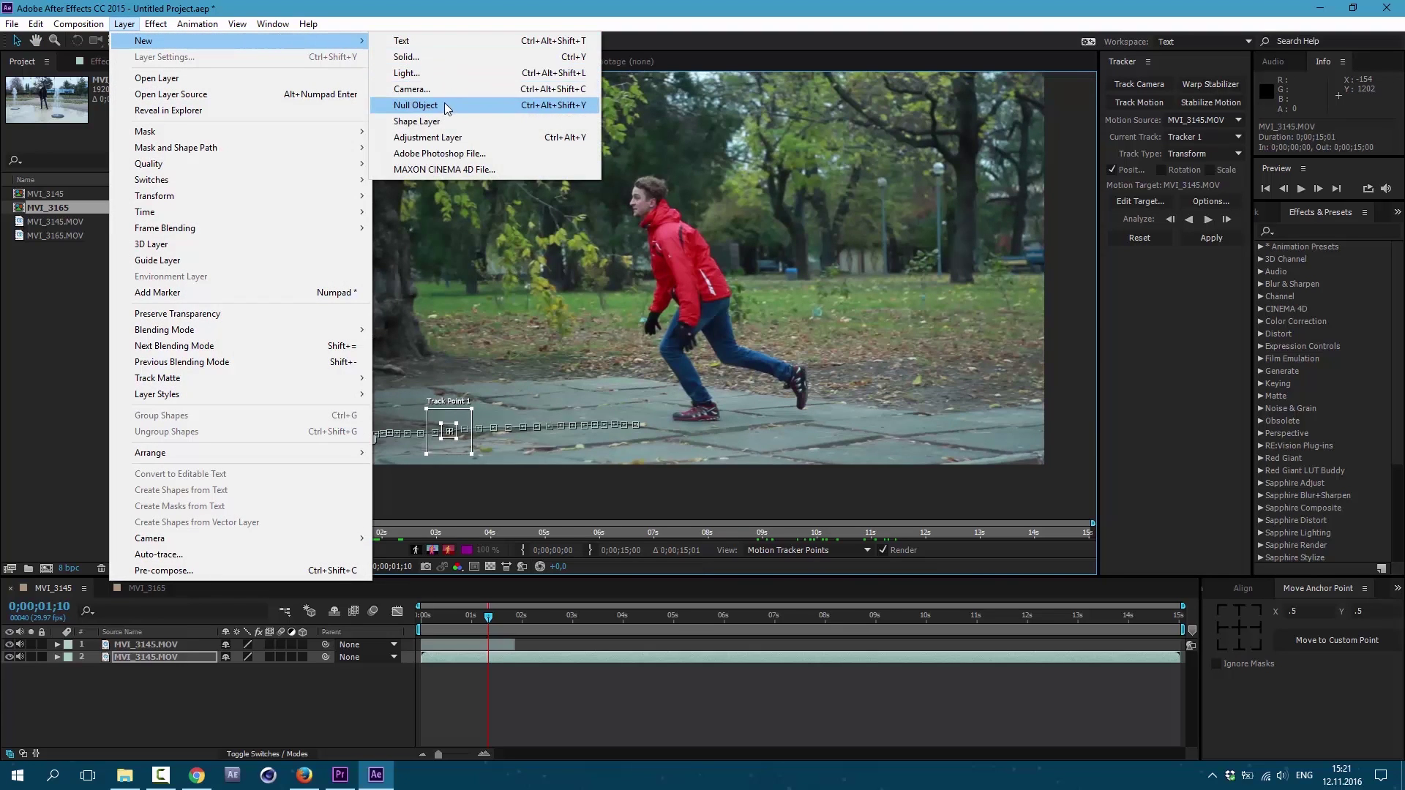
left_click(415, 105)
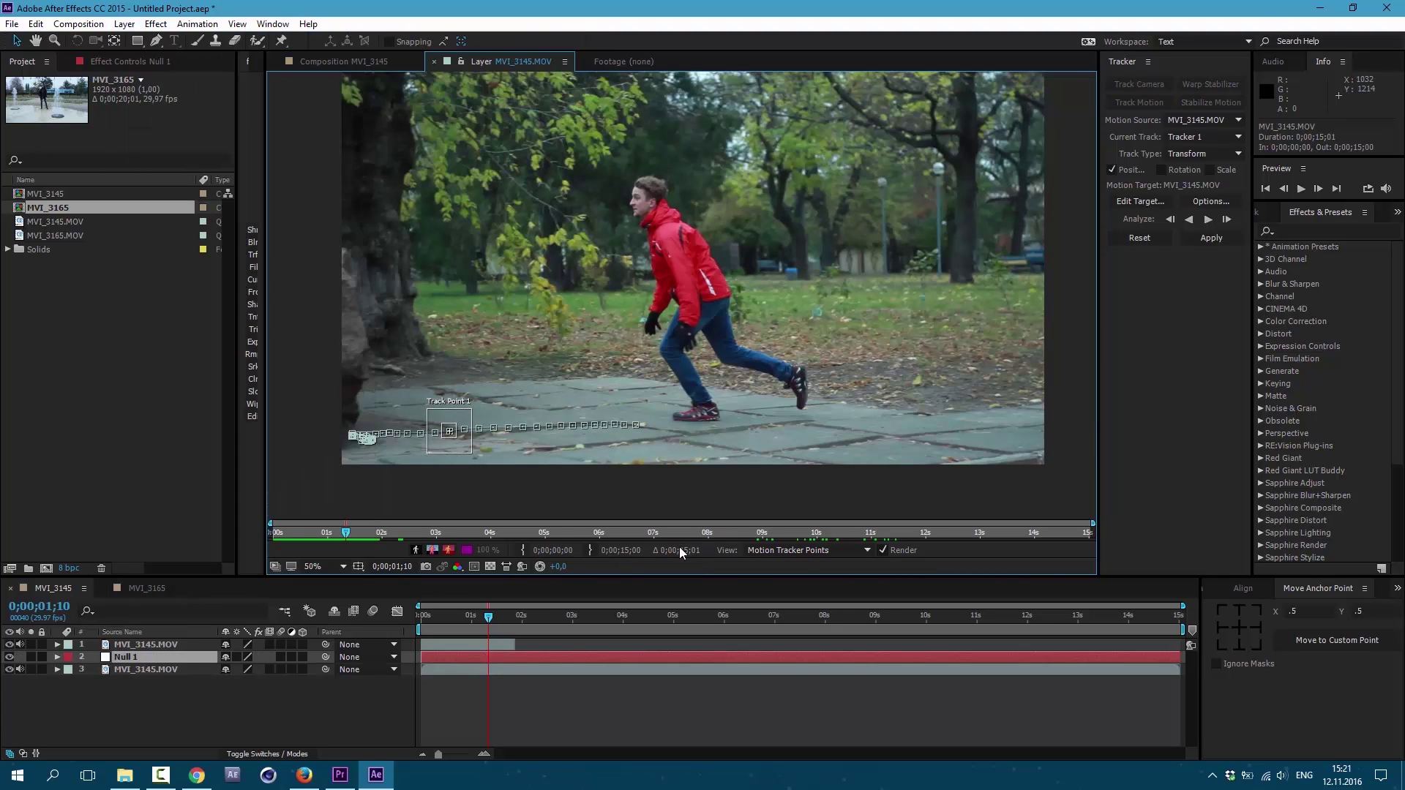
Set the tracker's motion target to Null 1 and apply the tracking data to it
left_click(1151, 205)
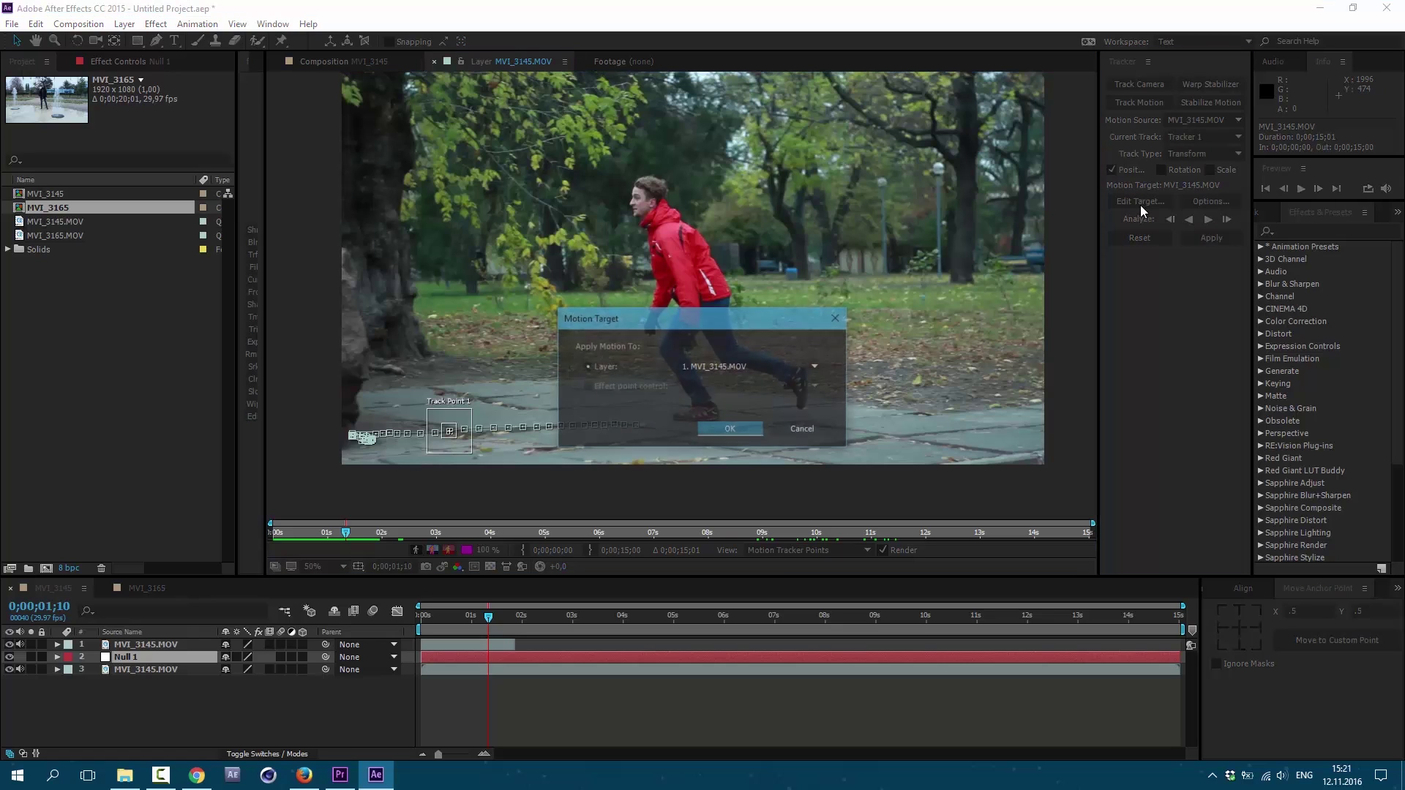
left_click(715, 367)
left_click(715, 398)
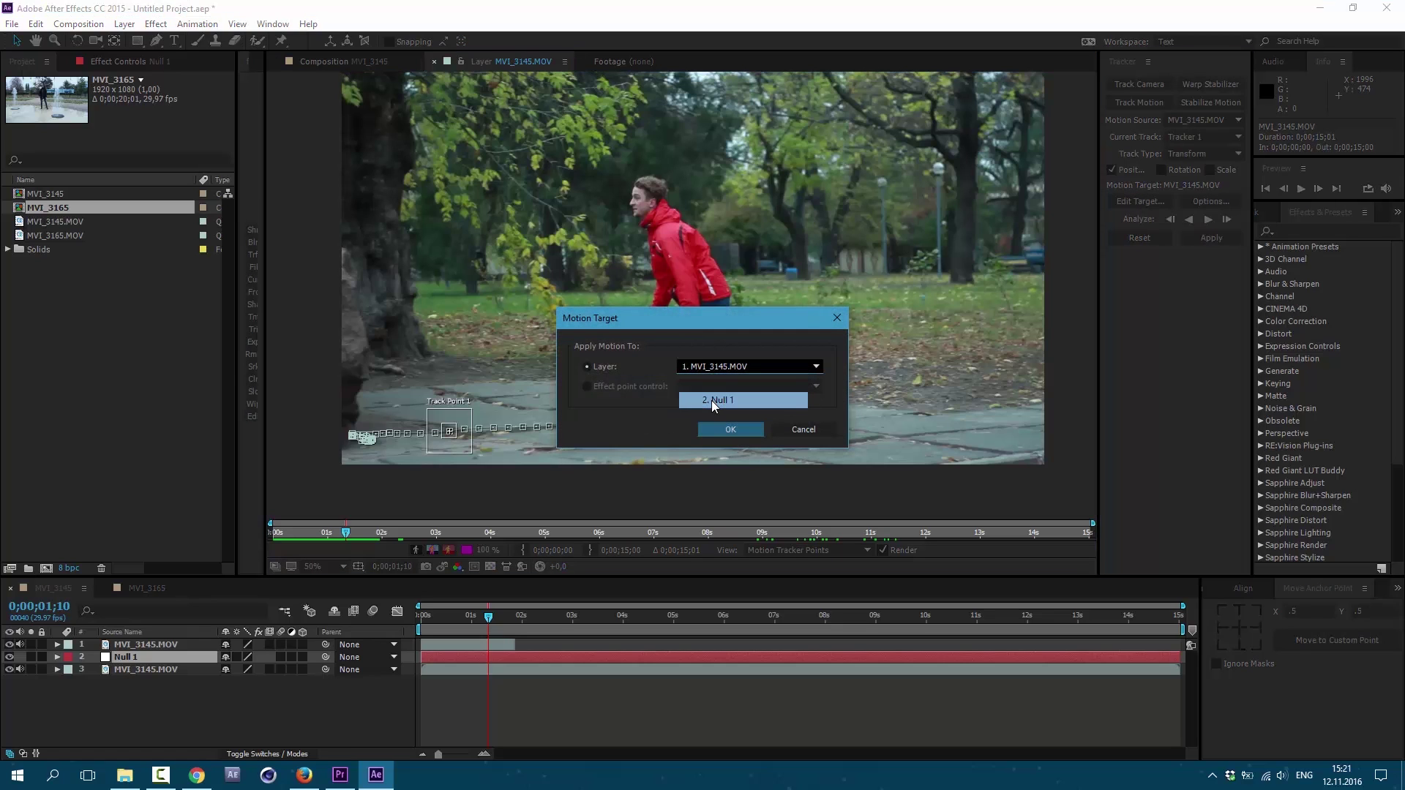
left_click(730, 431)
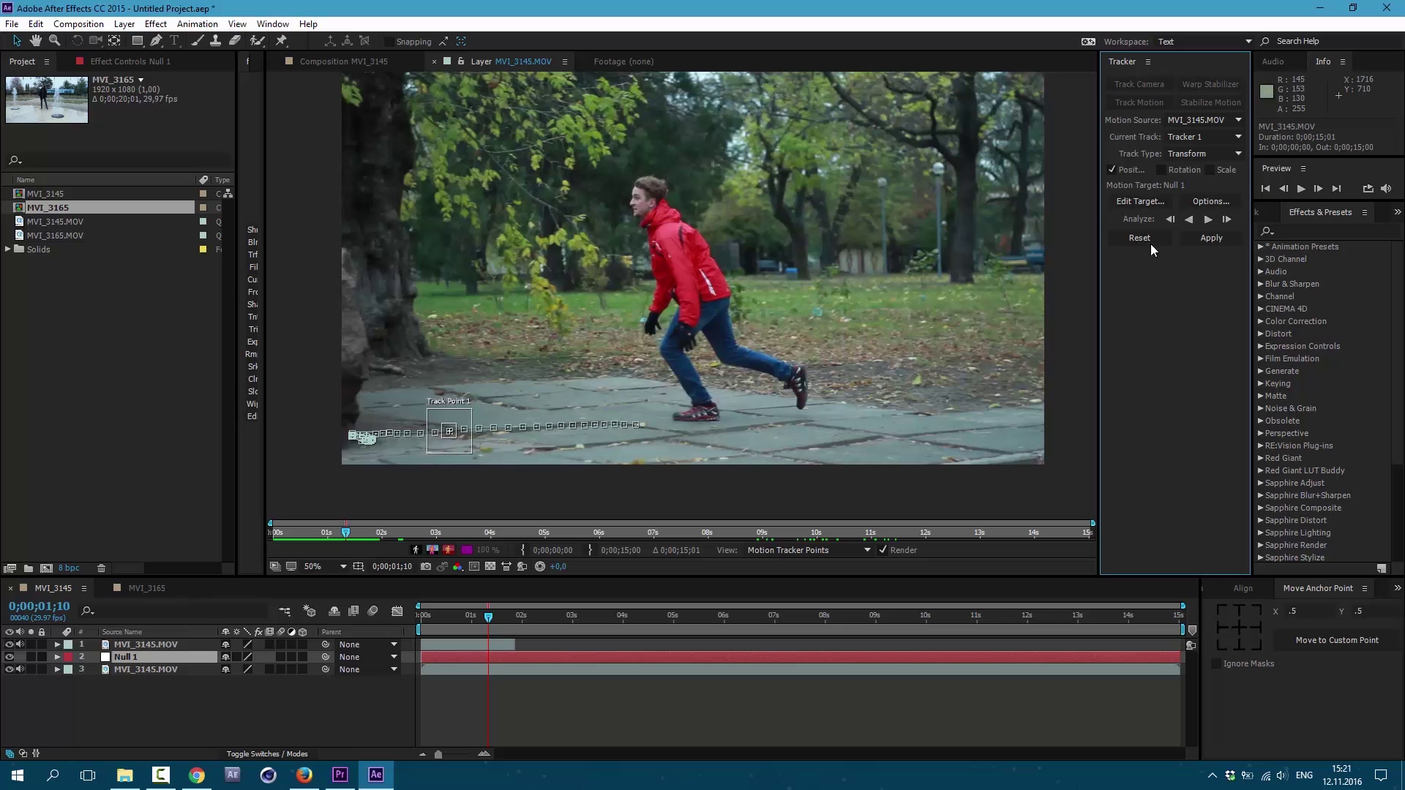
left_click(1207, 238)
left_click(714, 403)
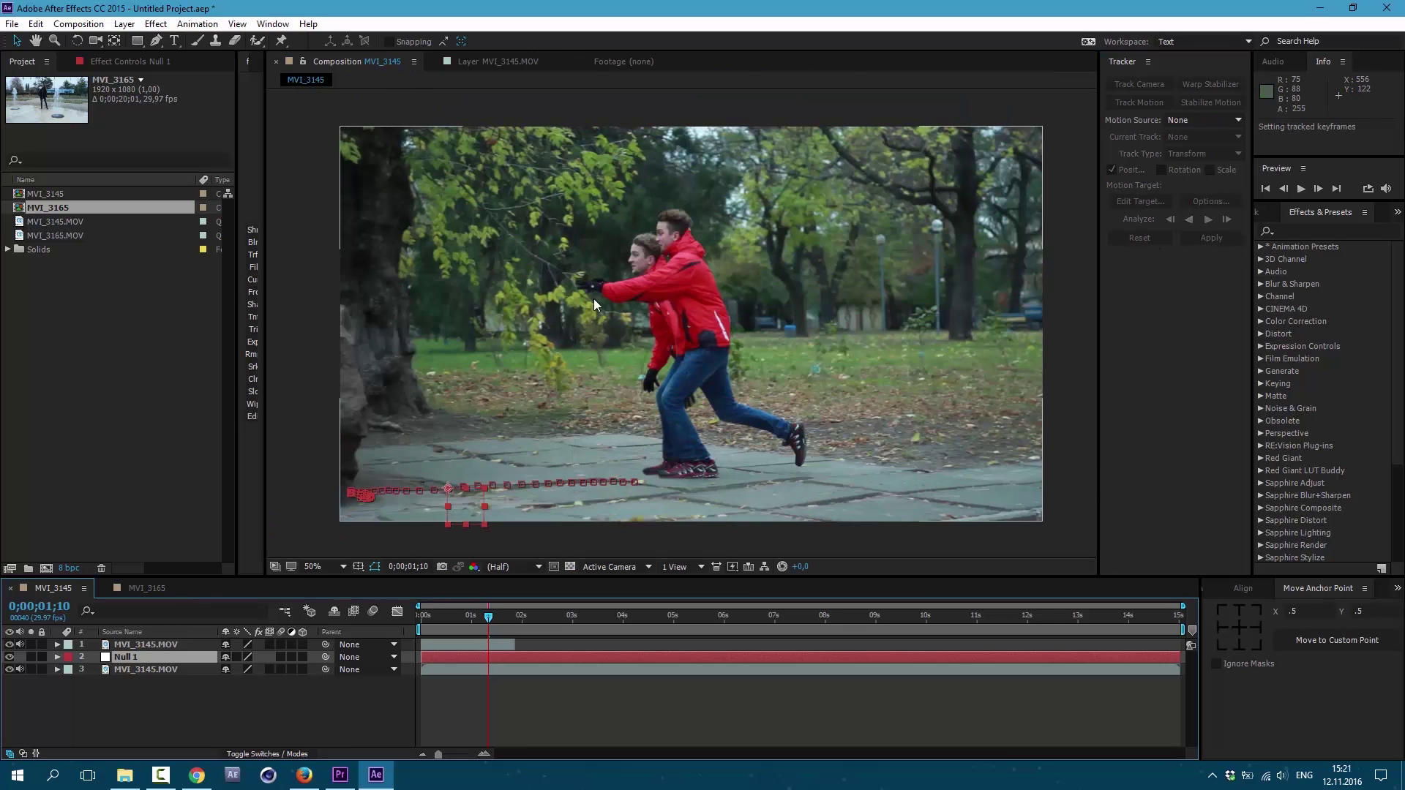
Parent the frozen cutout layer to Null 1 at 0;00;01;25 and scrub back through the composition to check the result
left_click(147, 680)
left_click_drag(483, 618, 511, 634)
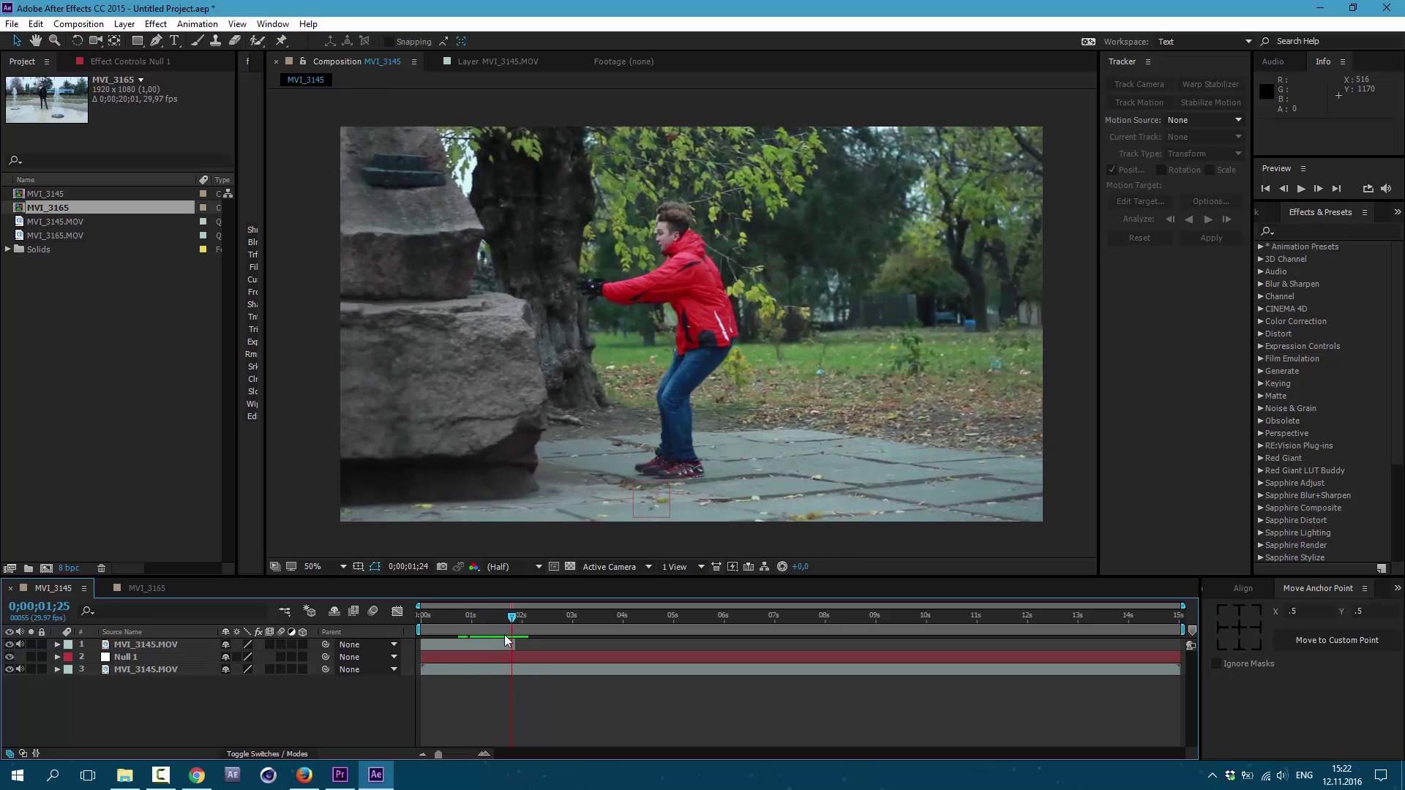
left_click(472, 647)
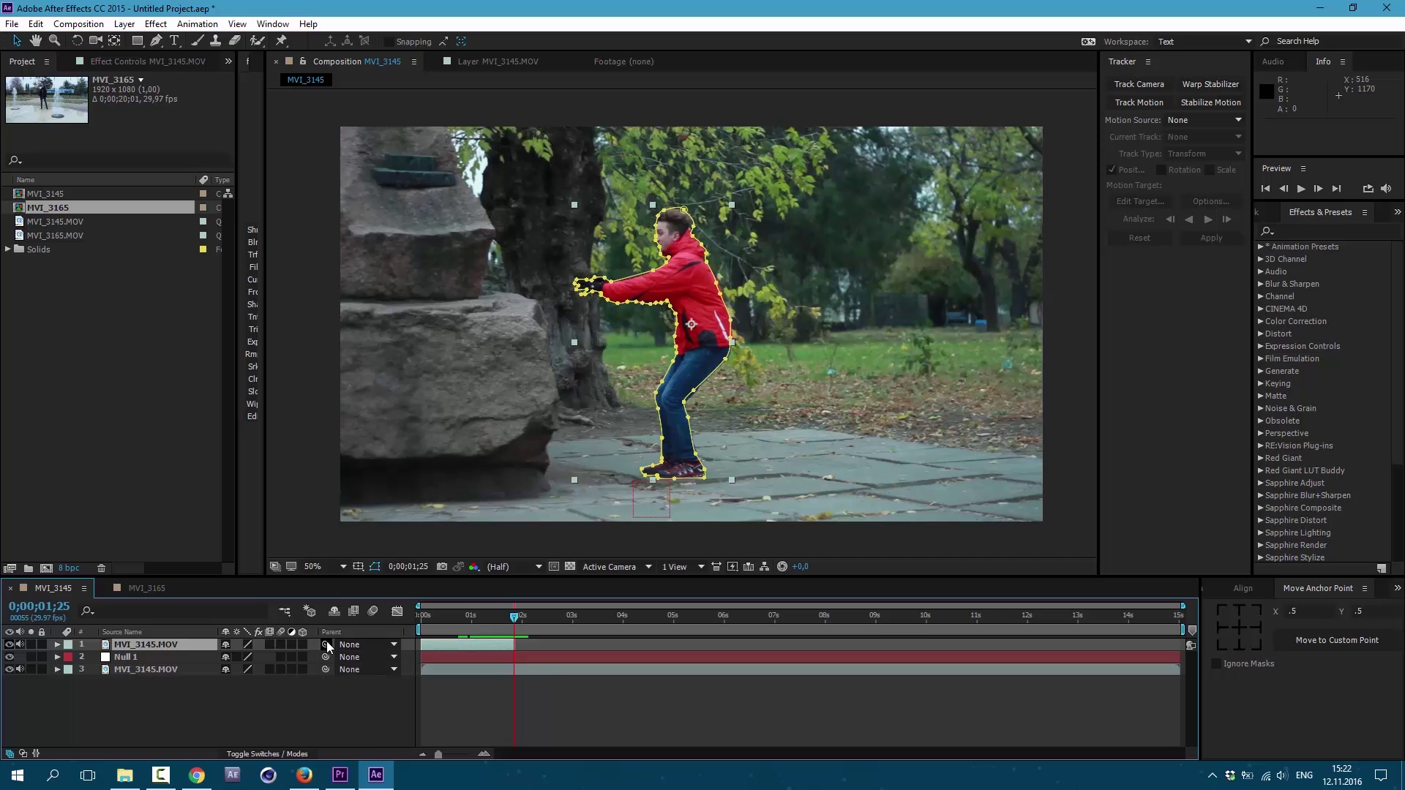
left_click_drag(143, 657, 143, 658)
left_click(551, 728)
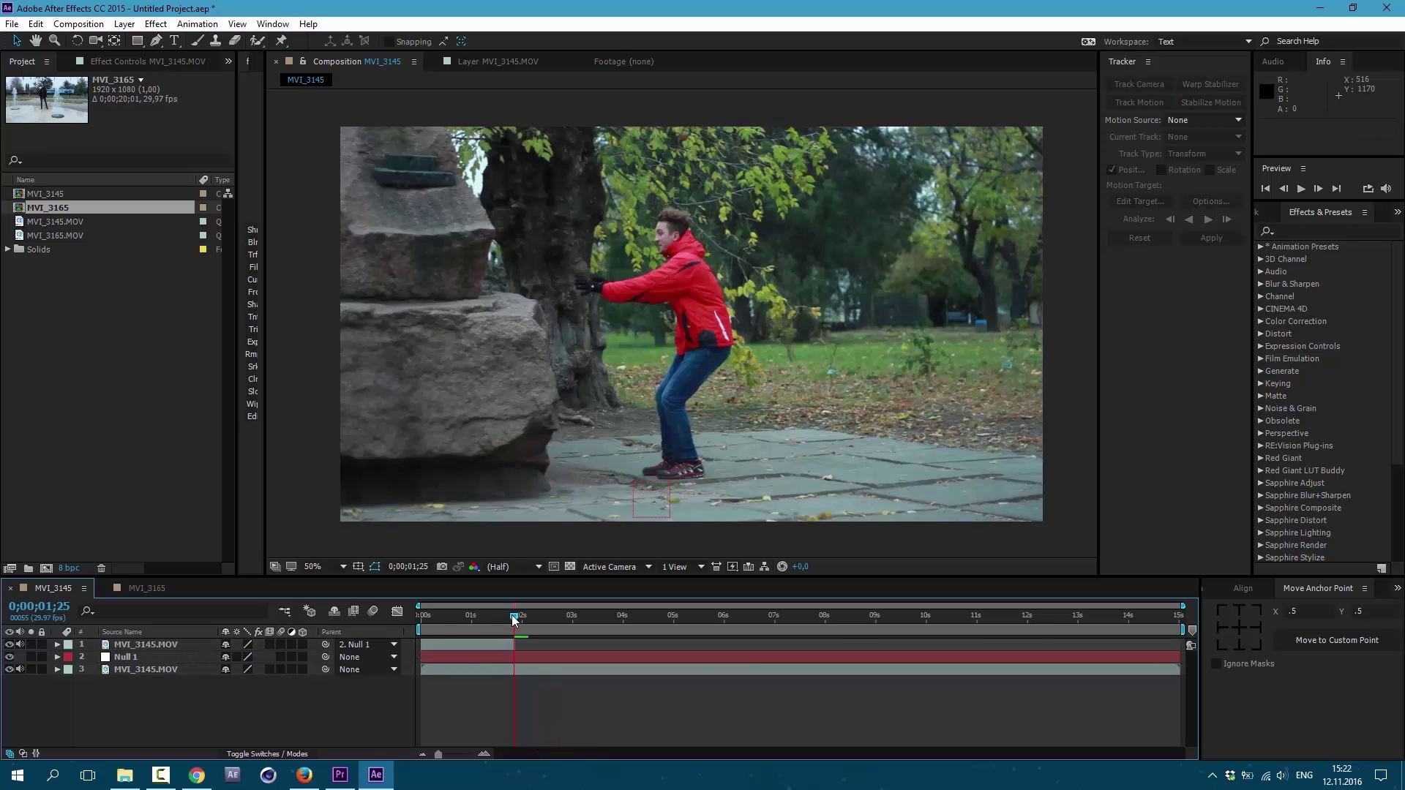
left_click_drag(514, 622, 492, 639)
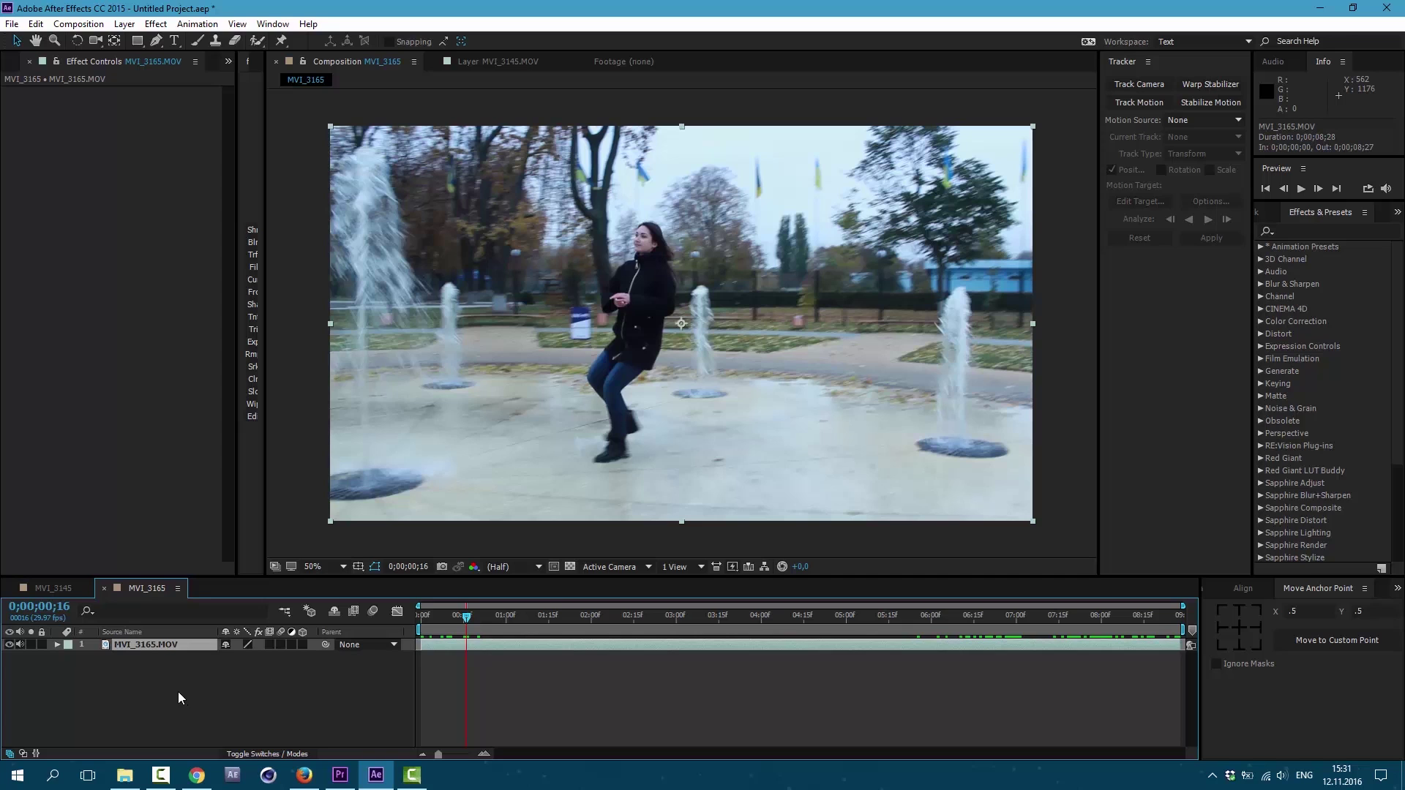
Apply Track Camera to the MVI_3165.MOV layer in the MVI_3165 composition
left_click(243, 666)
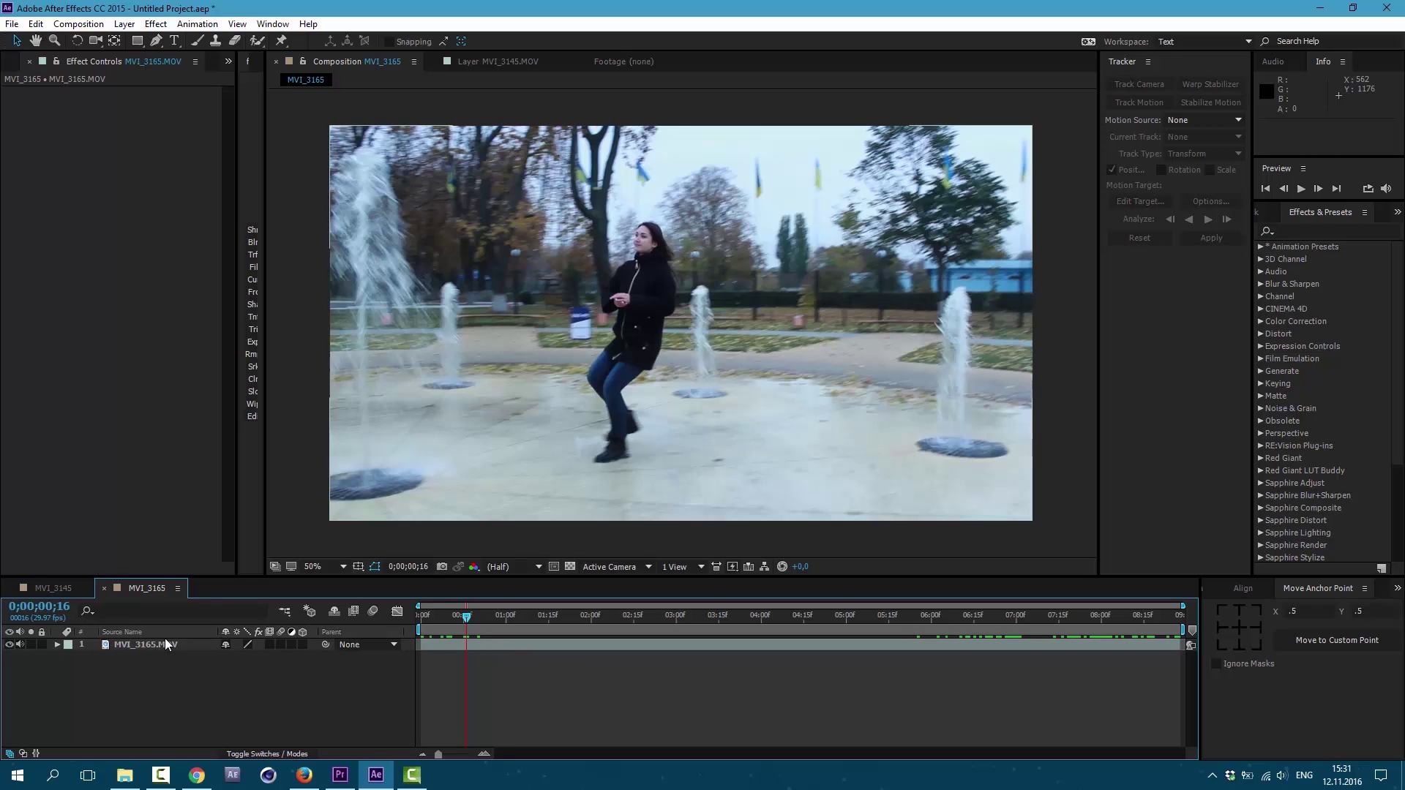
left_click(157, 647)
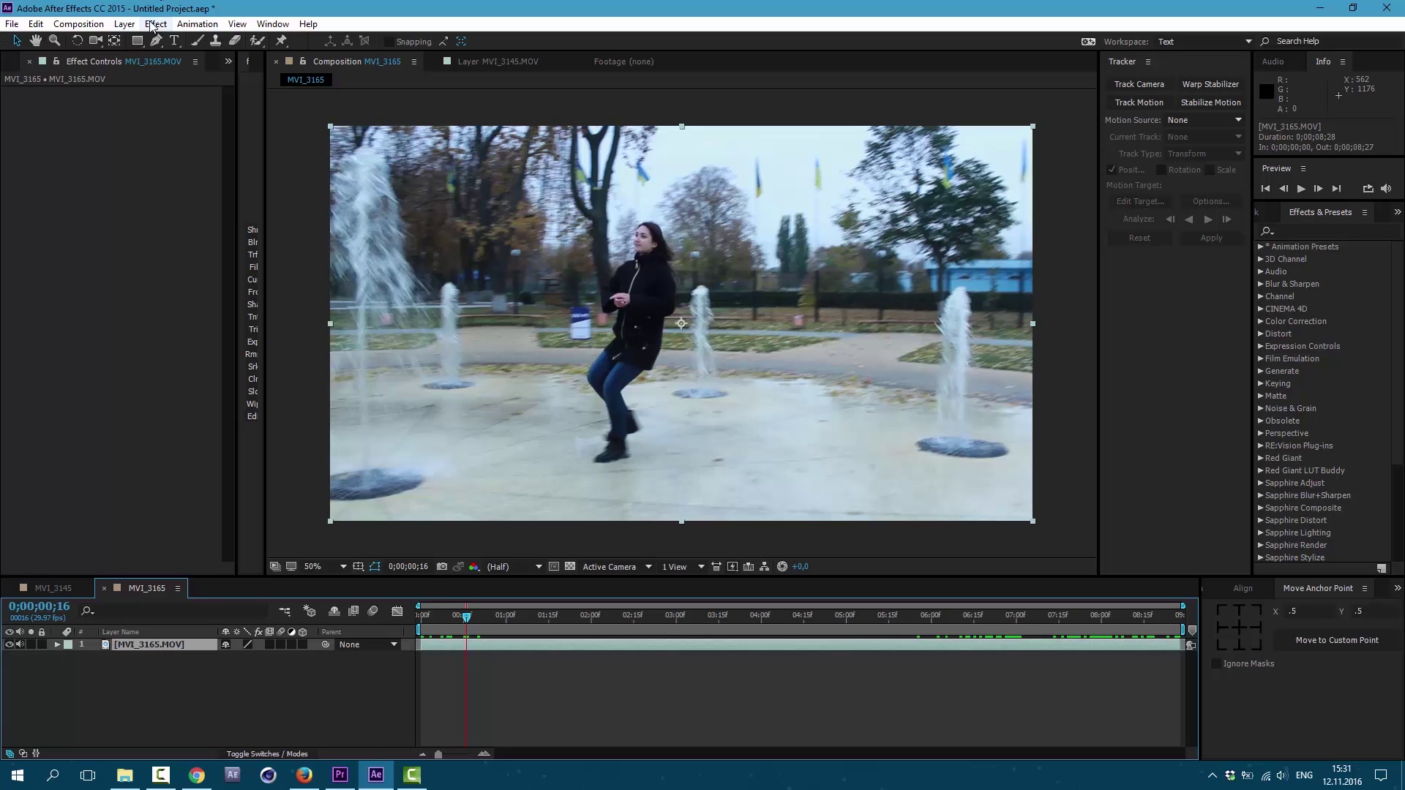
left_click(198, 25)
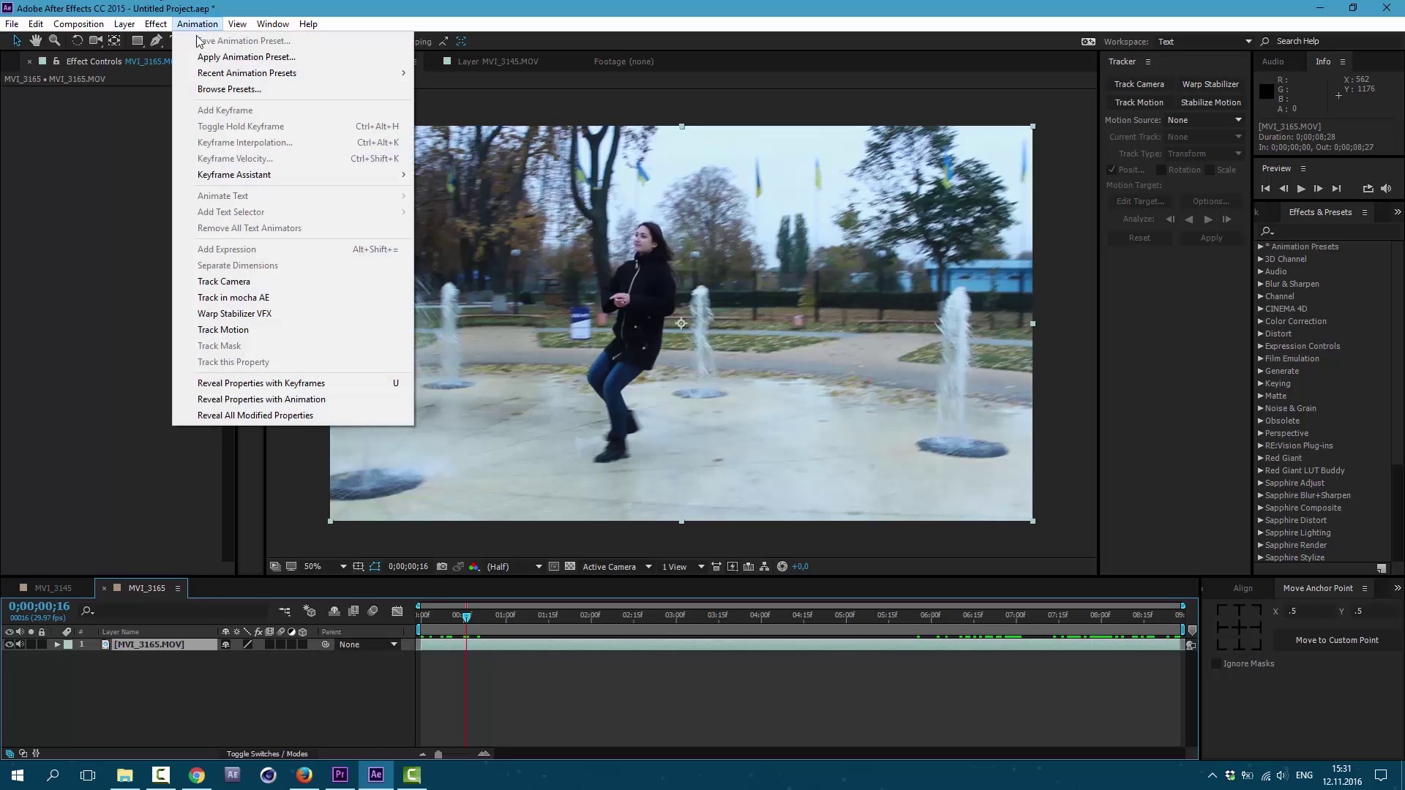
left_click(288, 280)
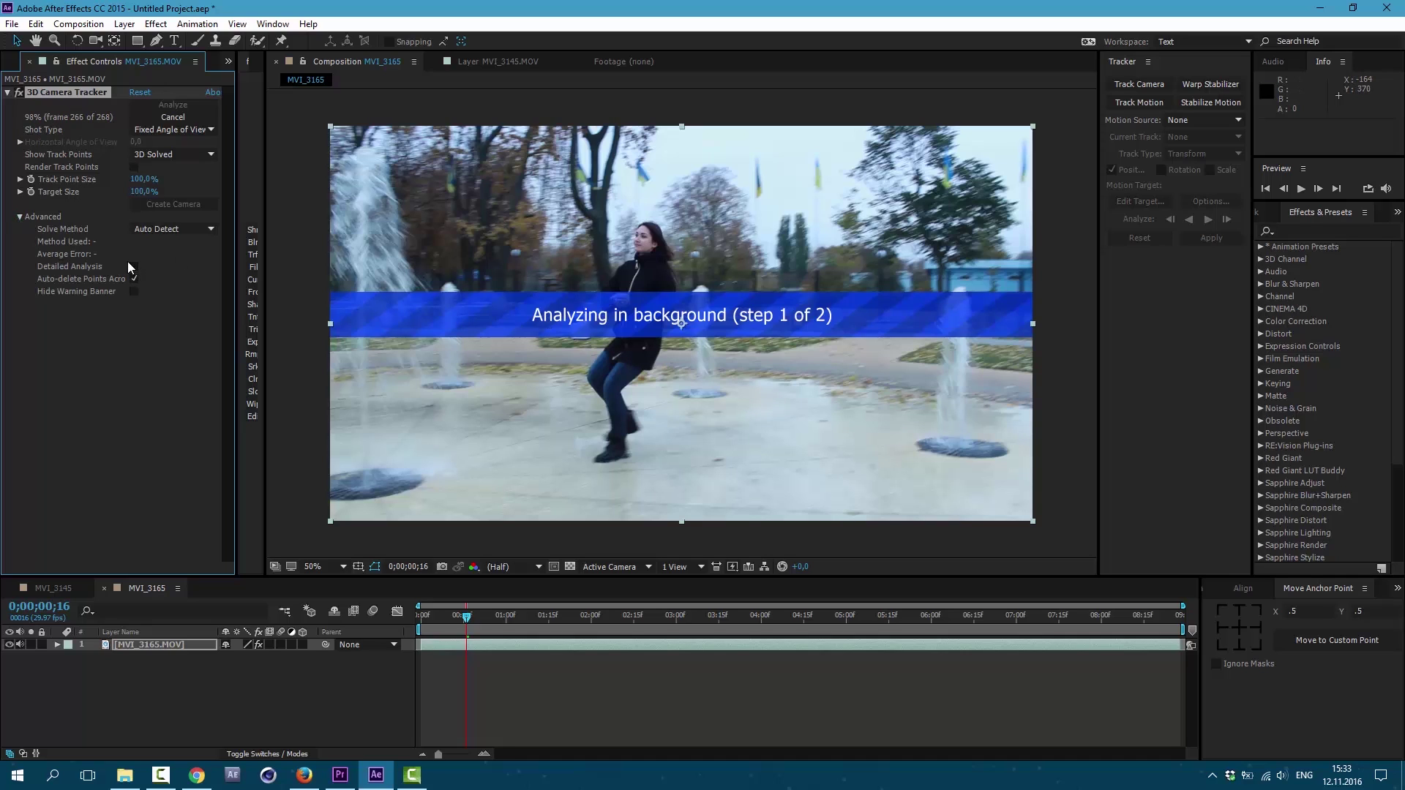
Duplicate the MVI_3165.MOV layer with the playhead at 0;00;04;24 and remove the 3D Camera Tracker effect from the upper copy
left_click_drag(644, 617, 829, 668)
left_click(830, 648)
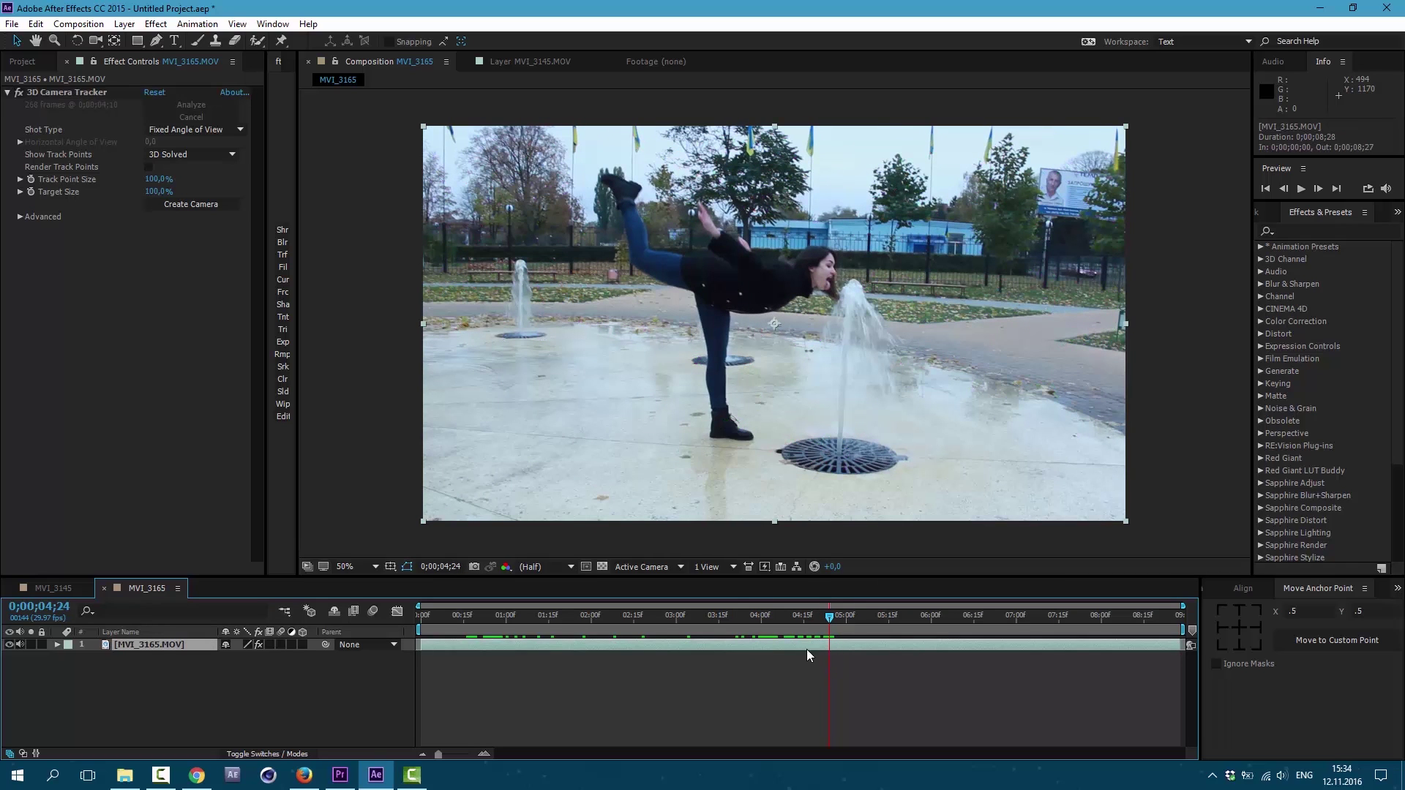
left_click(37, 24)
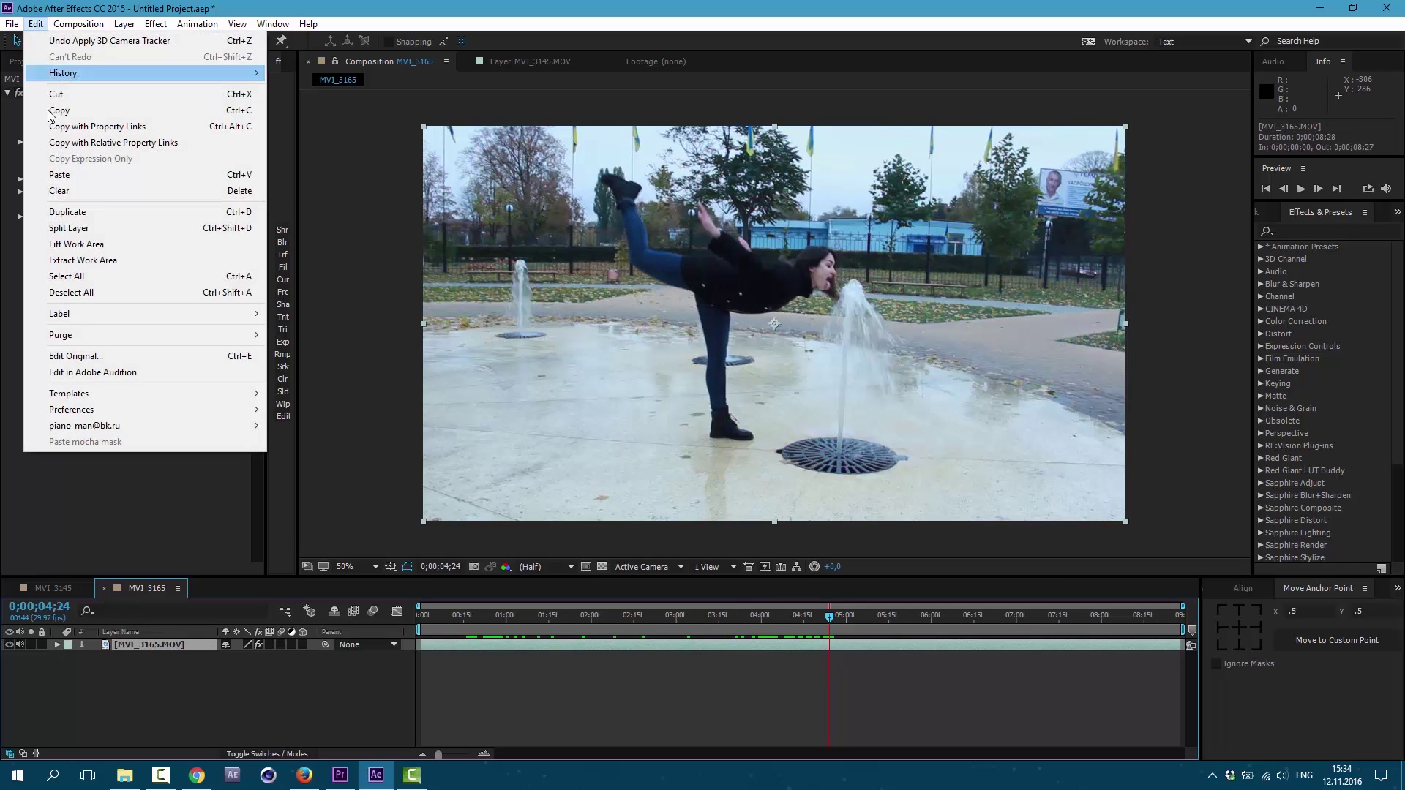
key("Escape")
key("ctrl+d")
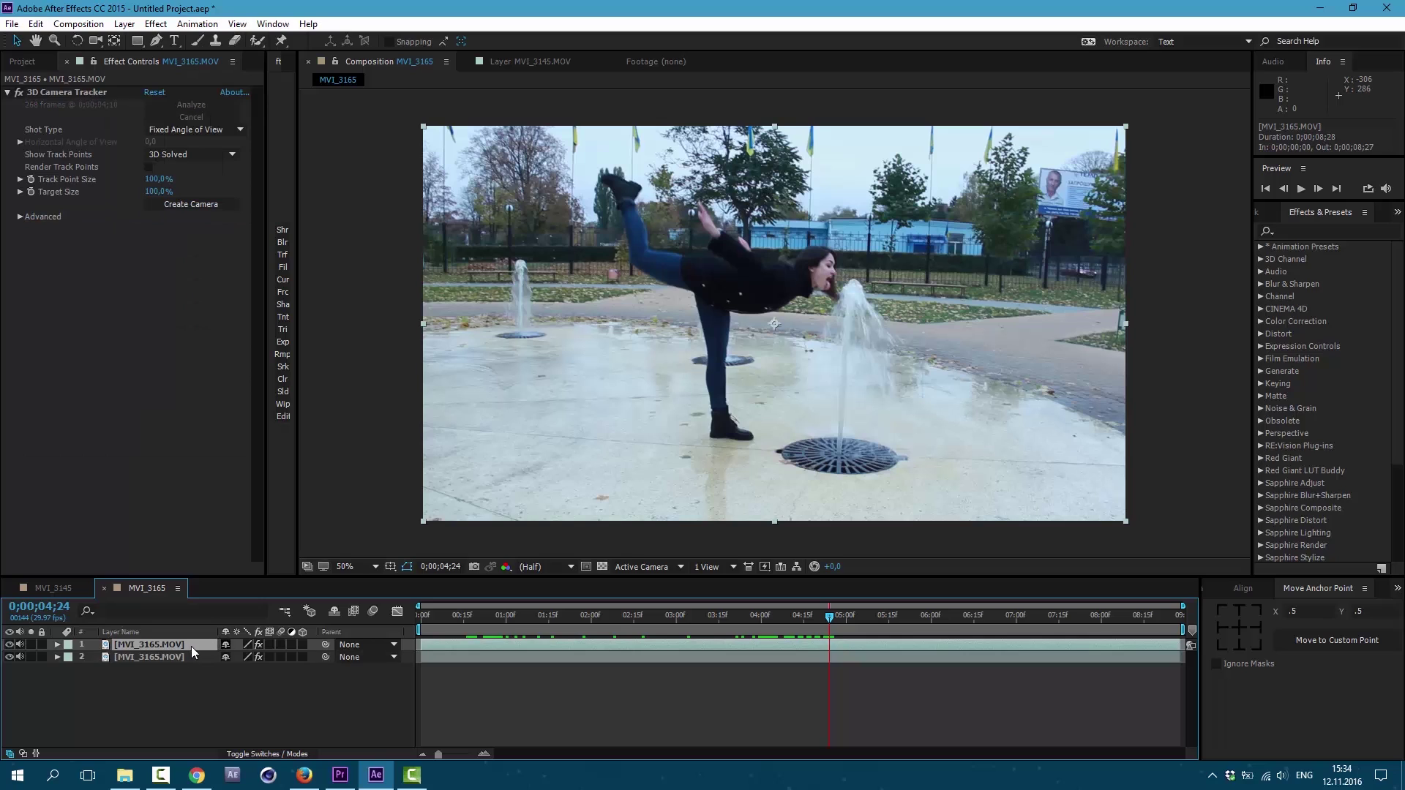
left_click(54, 94)
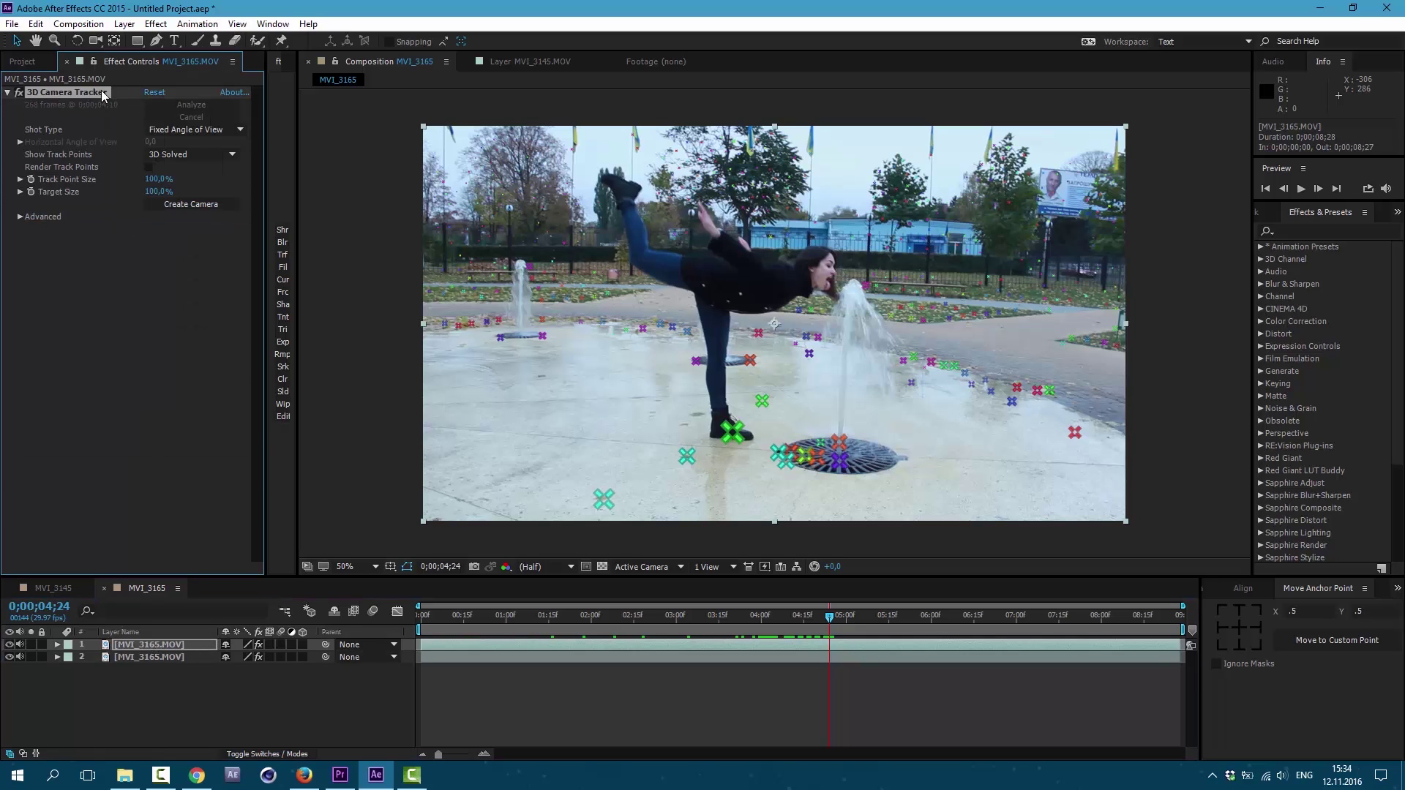
key("Delete")
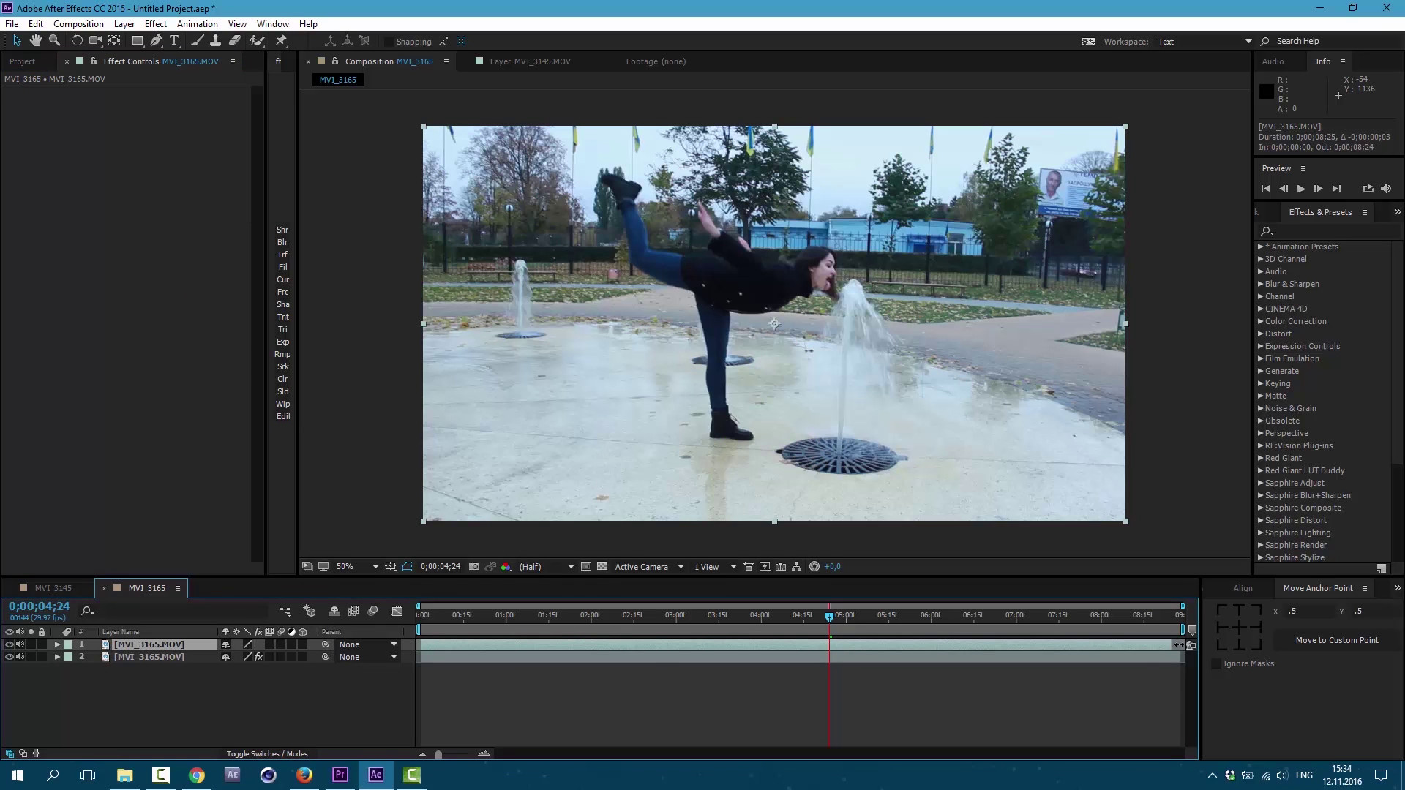
Trim the end of the upper MVI_3165.MOV layer to 0;00;04;24 and freeze that frame
left_click_drag(1003, 641, 835, 640)
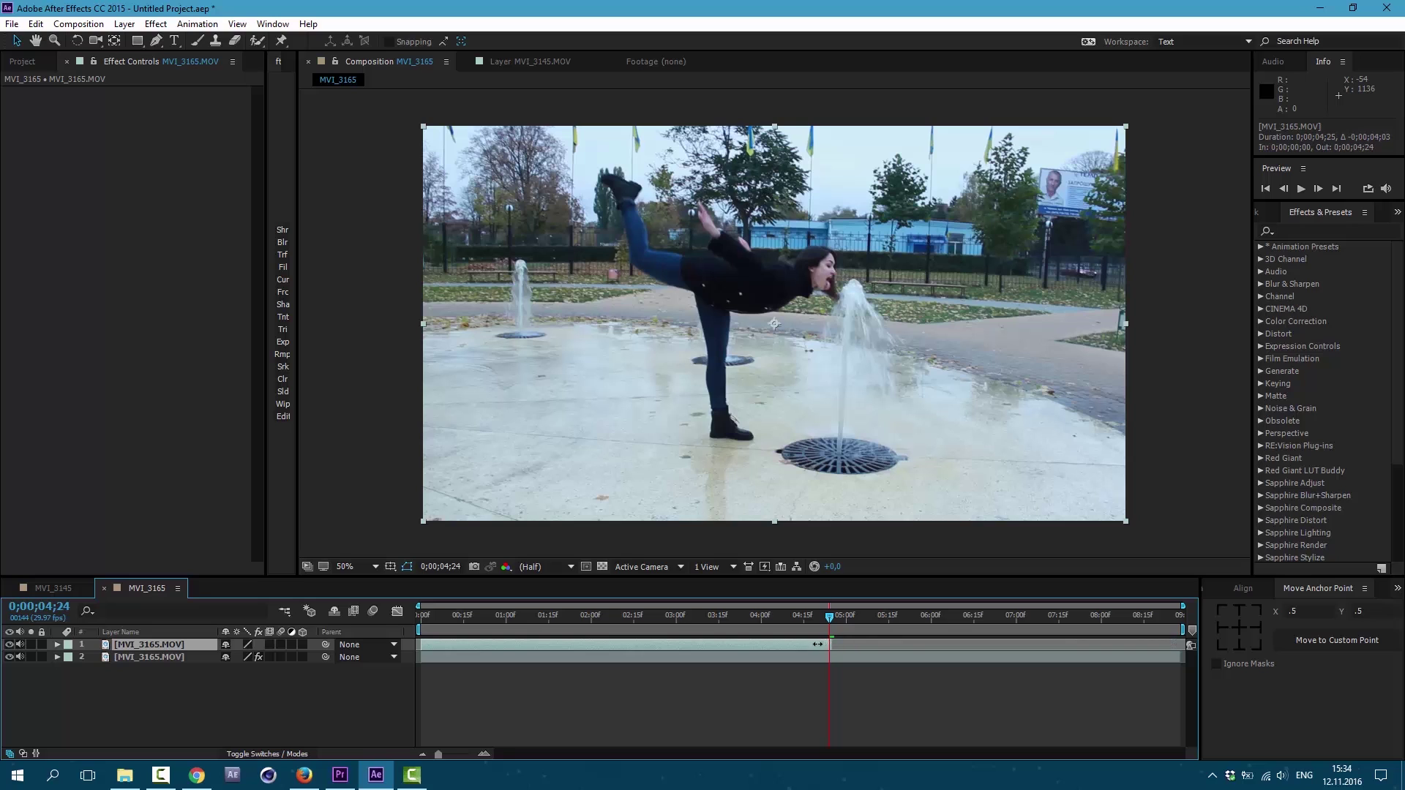
right_click(811, 642)
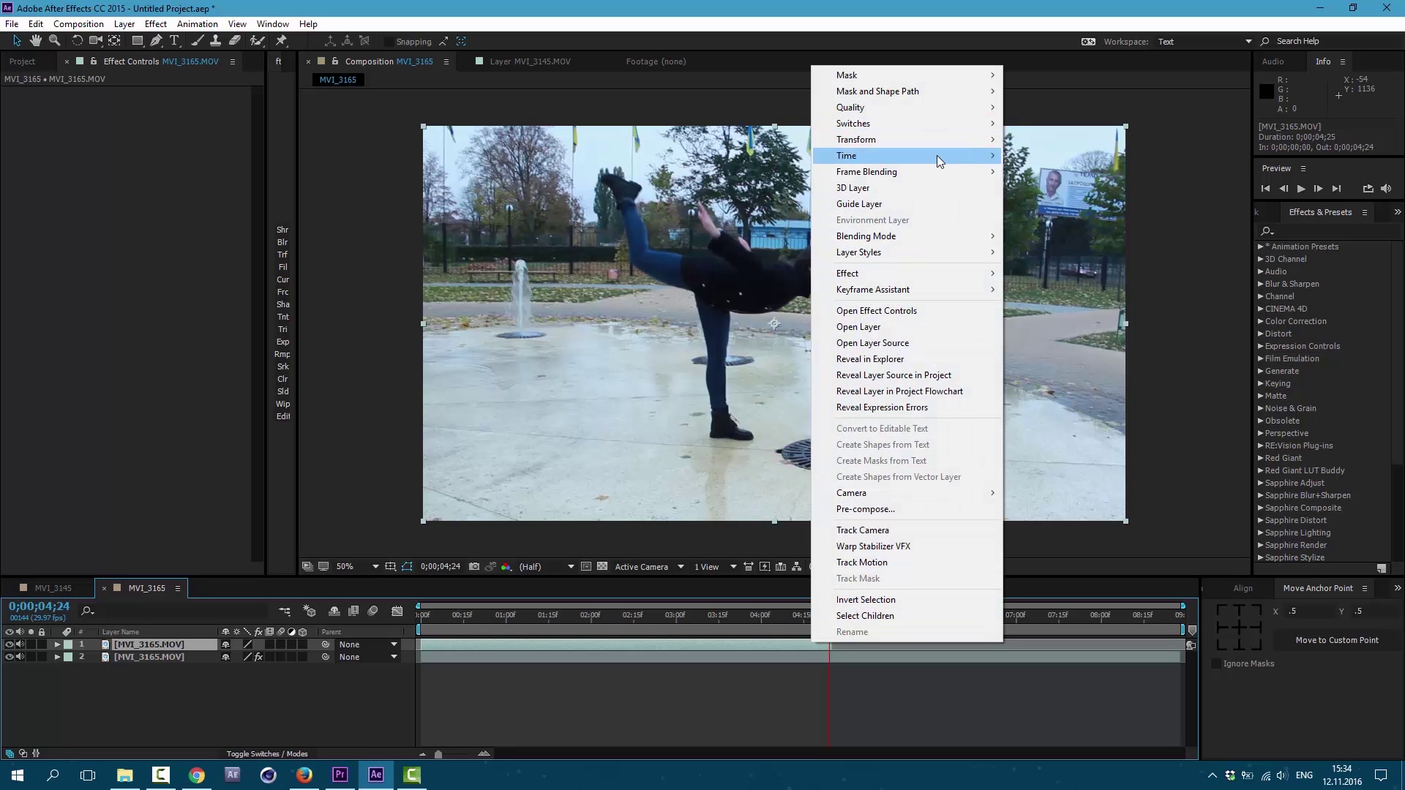
mouse_move(940, 155)
left_click(1047, 205)
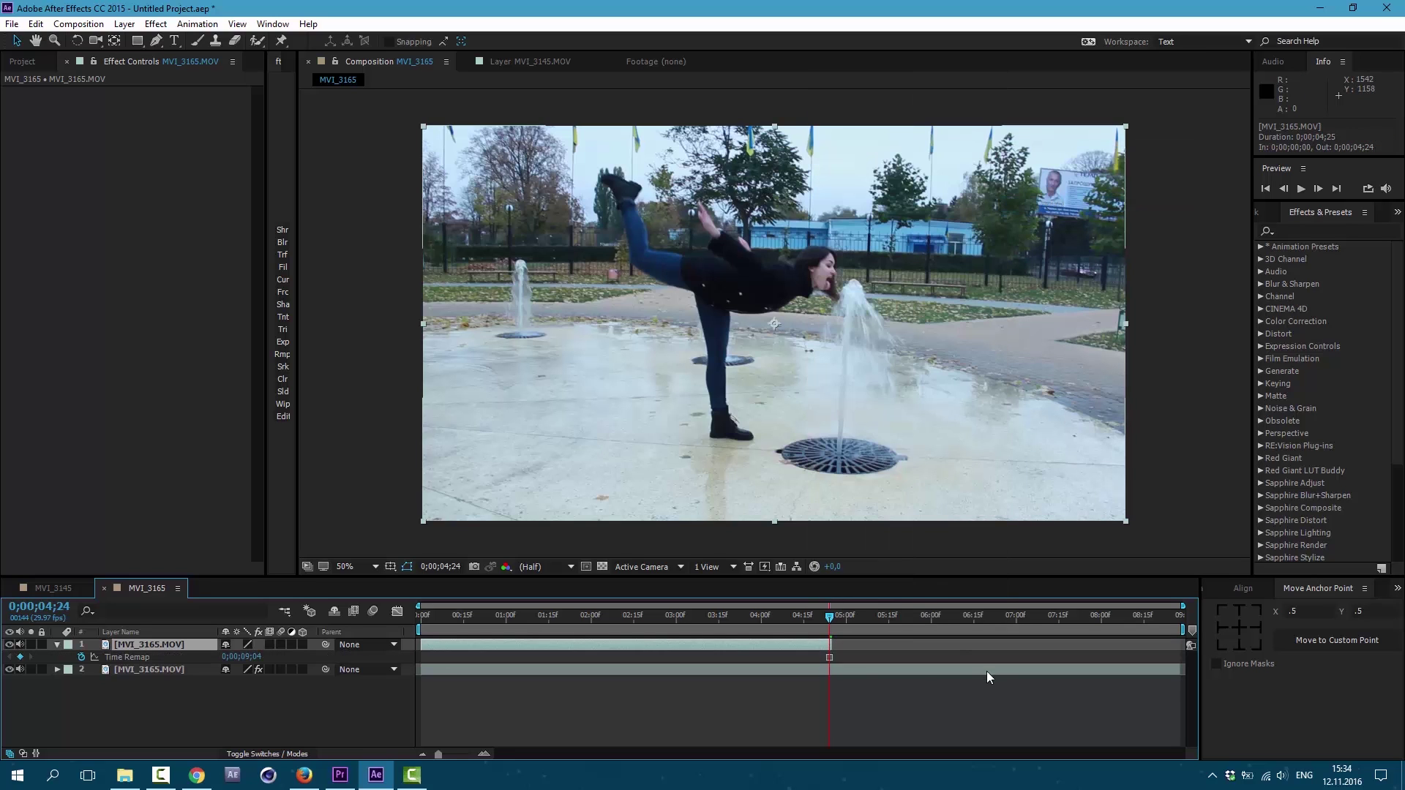
Draw a closed Pen tool mask around the woman's outline on the frozen layer and scrub the timeline to check it
left_click(157, 41)
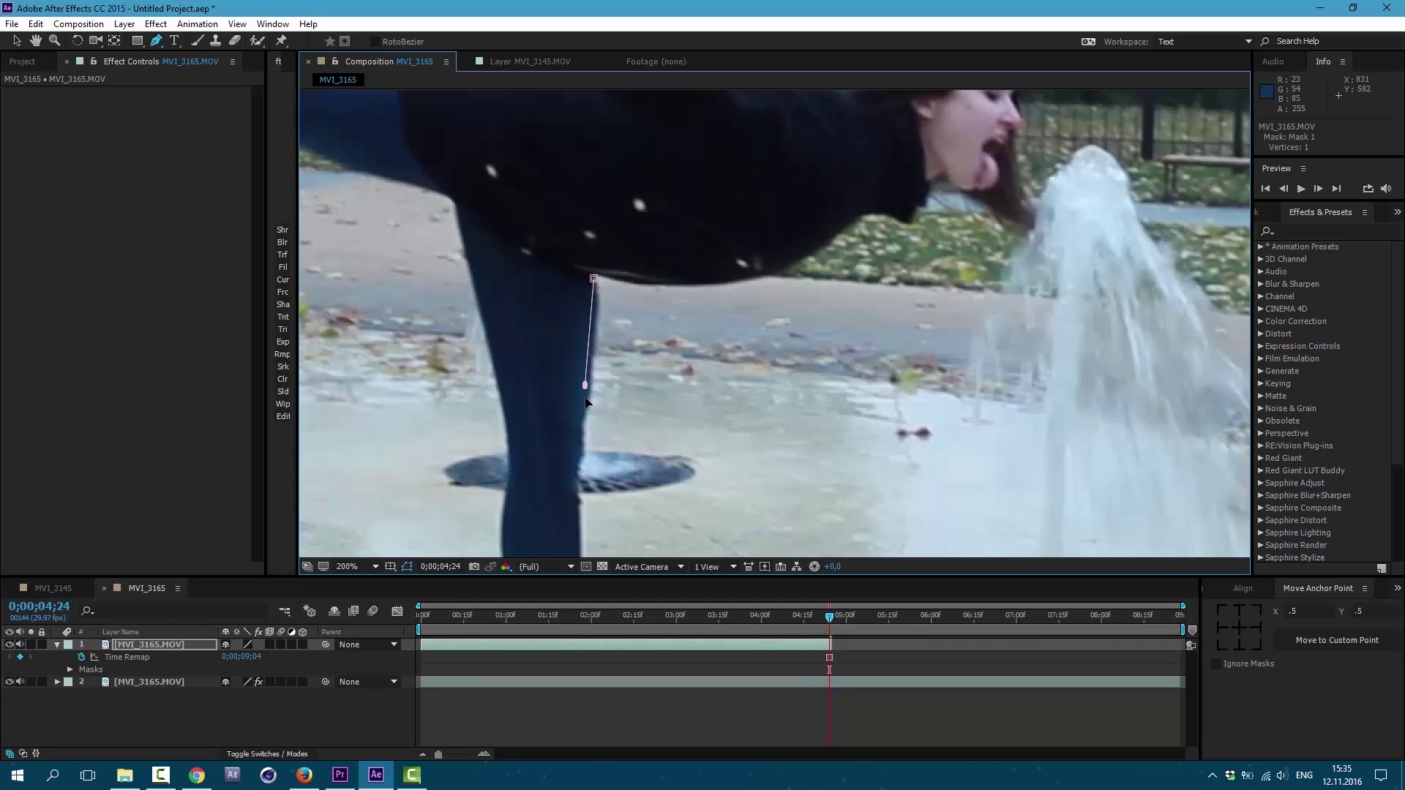
left_click(576, 492)
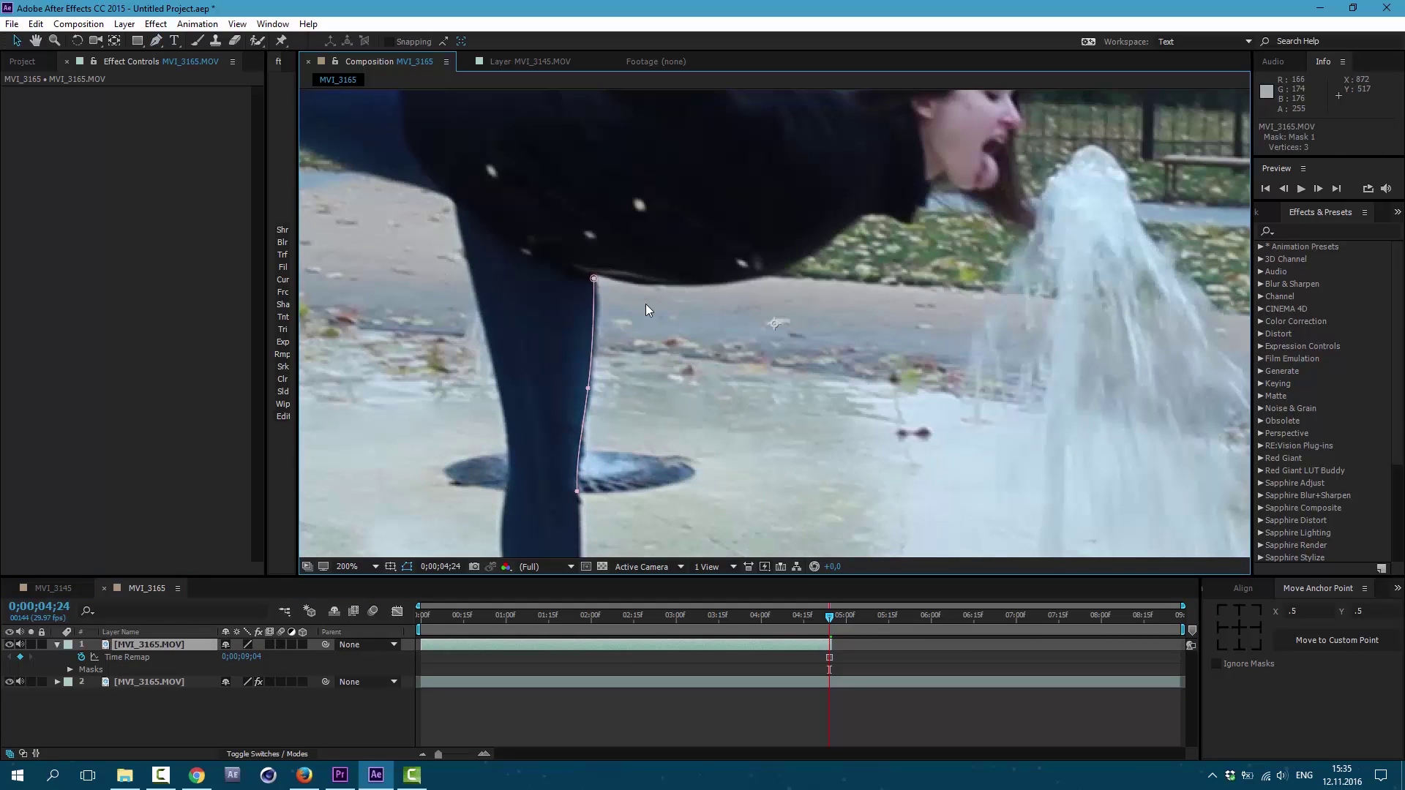
scroll(596, 341, "down", 3)
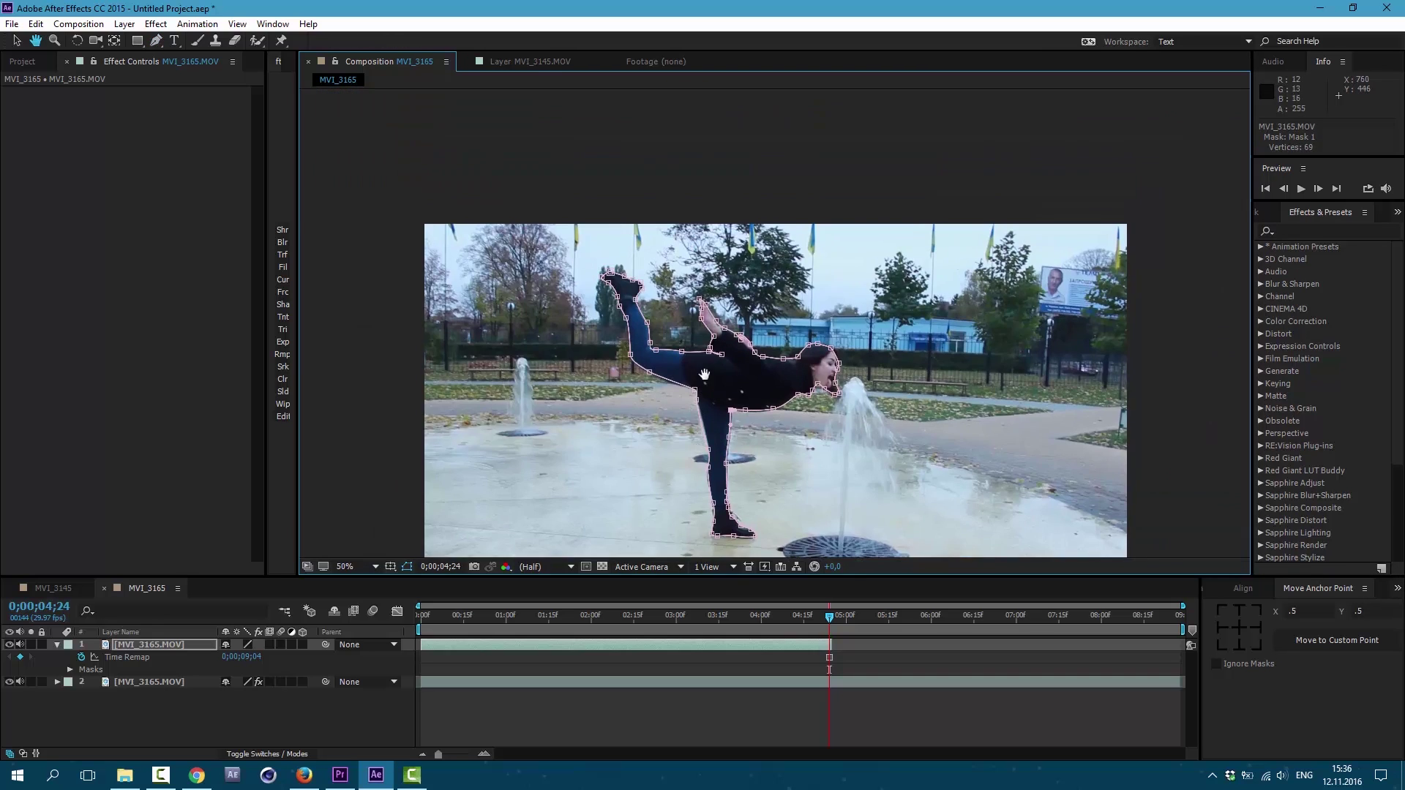
scroll(703, 386, "down", 2)
left_click_drag(836, 621, 833, 692)
Create a null and camera from 3D Camera Tracker points on the ground between the woman's foot and the fountain drain
left_click(844, 684)
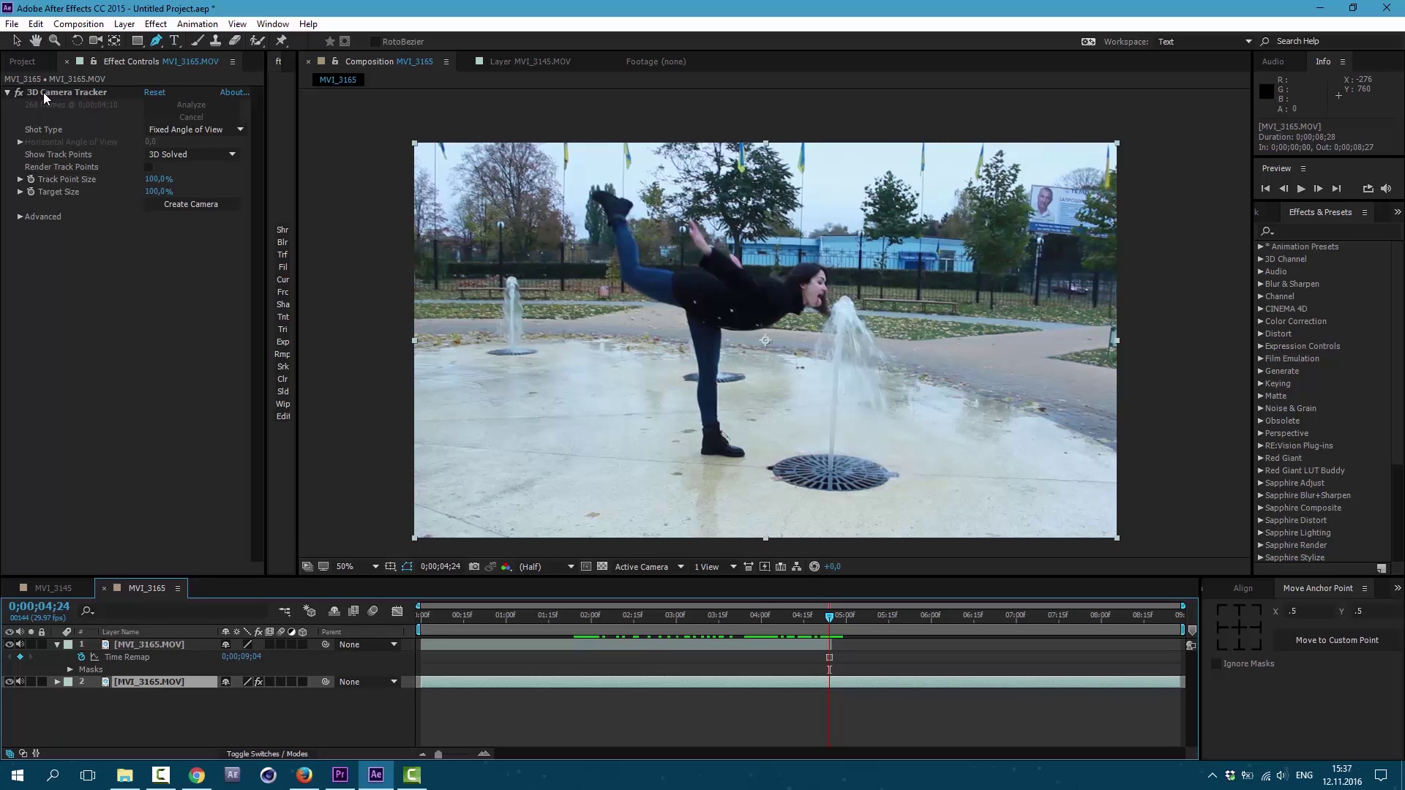
left_click(65, 94)
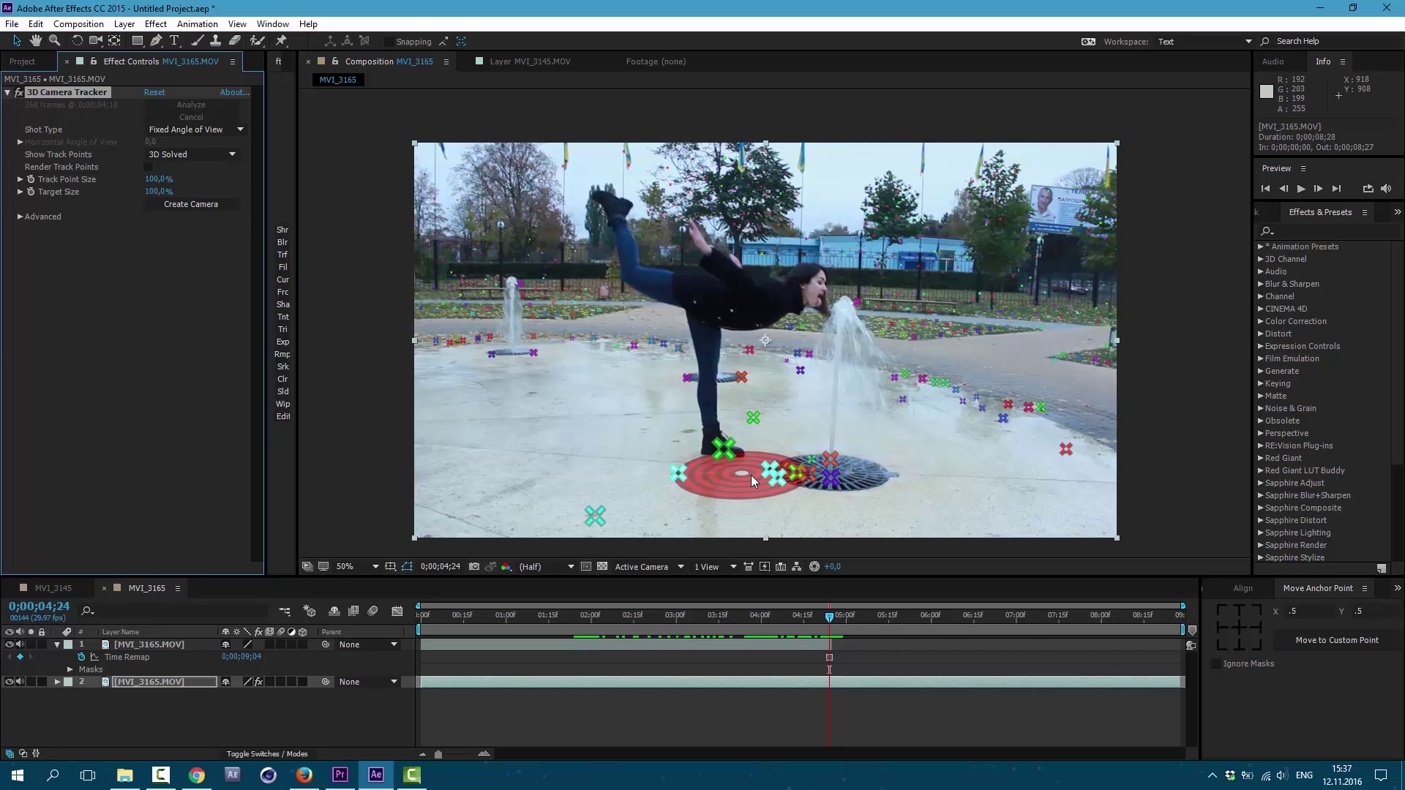
left_click(752, 472)
right_click(773, 480)
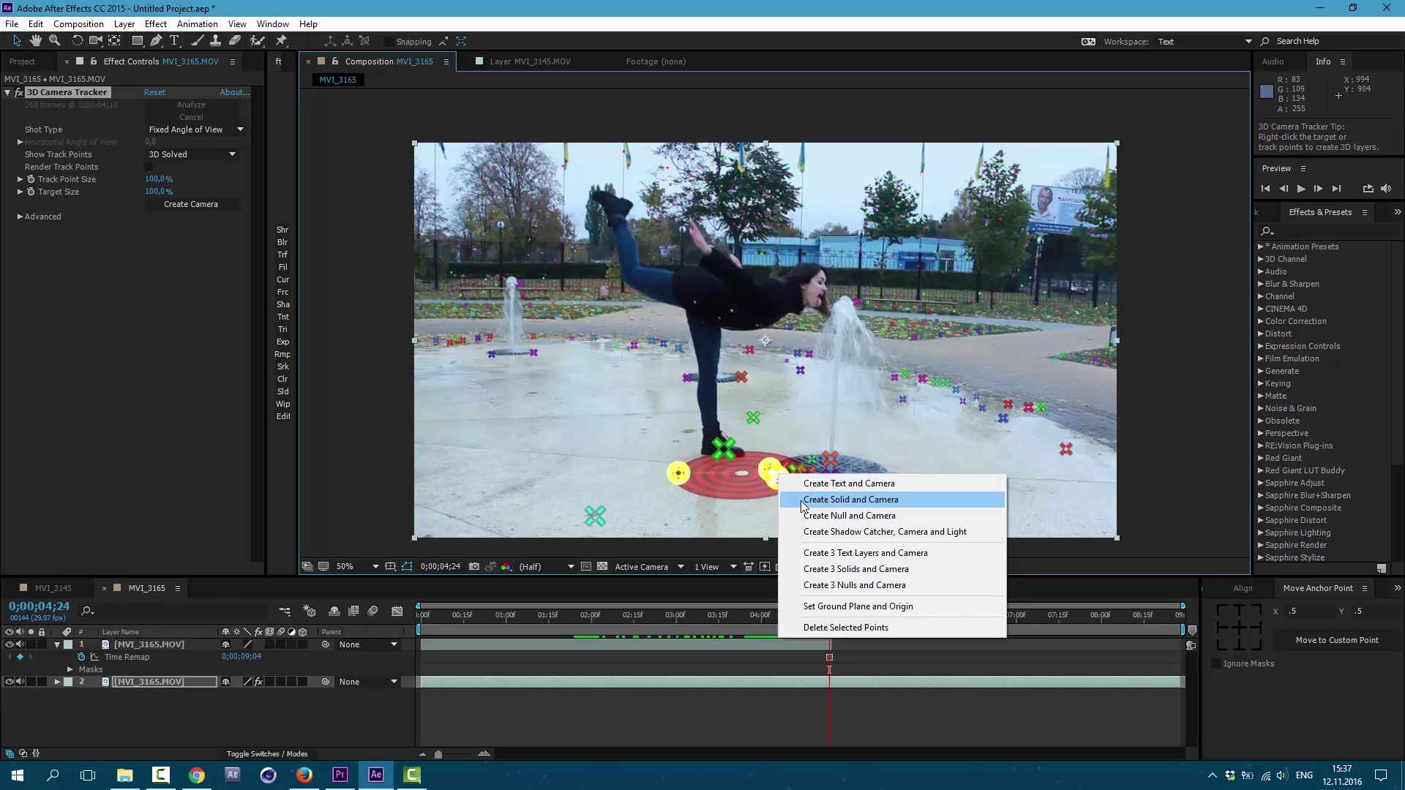
left_click(821, 517)
mouse_move(829, 659)
left_mouse_down()
mouse_move(714, 652)
mouse_move(807, 663)
mouse_move(765, 677)
mouse_move(830, 684)
left_mouse_up()
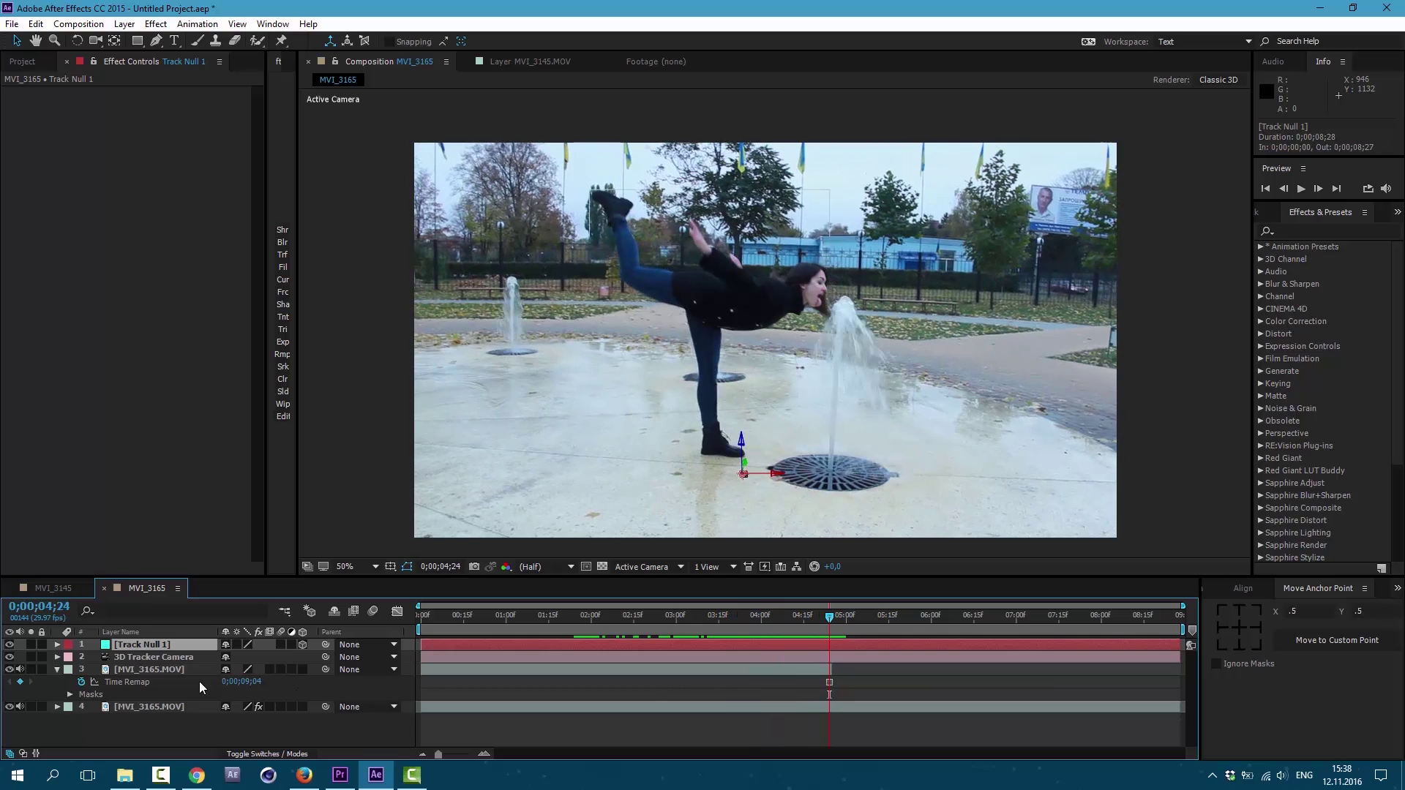
Try to parent the frozen MVI_3165.MOV layer to Track Null 1, scrub the timeline, and undo the parenting
left_click(152, 667)
left_click_drag(326, 668, 140, 644)
mouse_move(818, 618)
left_mouse_down()
mouse_move(783, 615)
mouse_move(820, 626)
left_mouse_up()
key("ctrl+z")
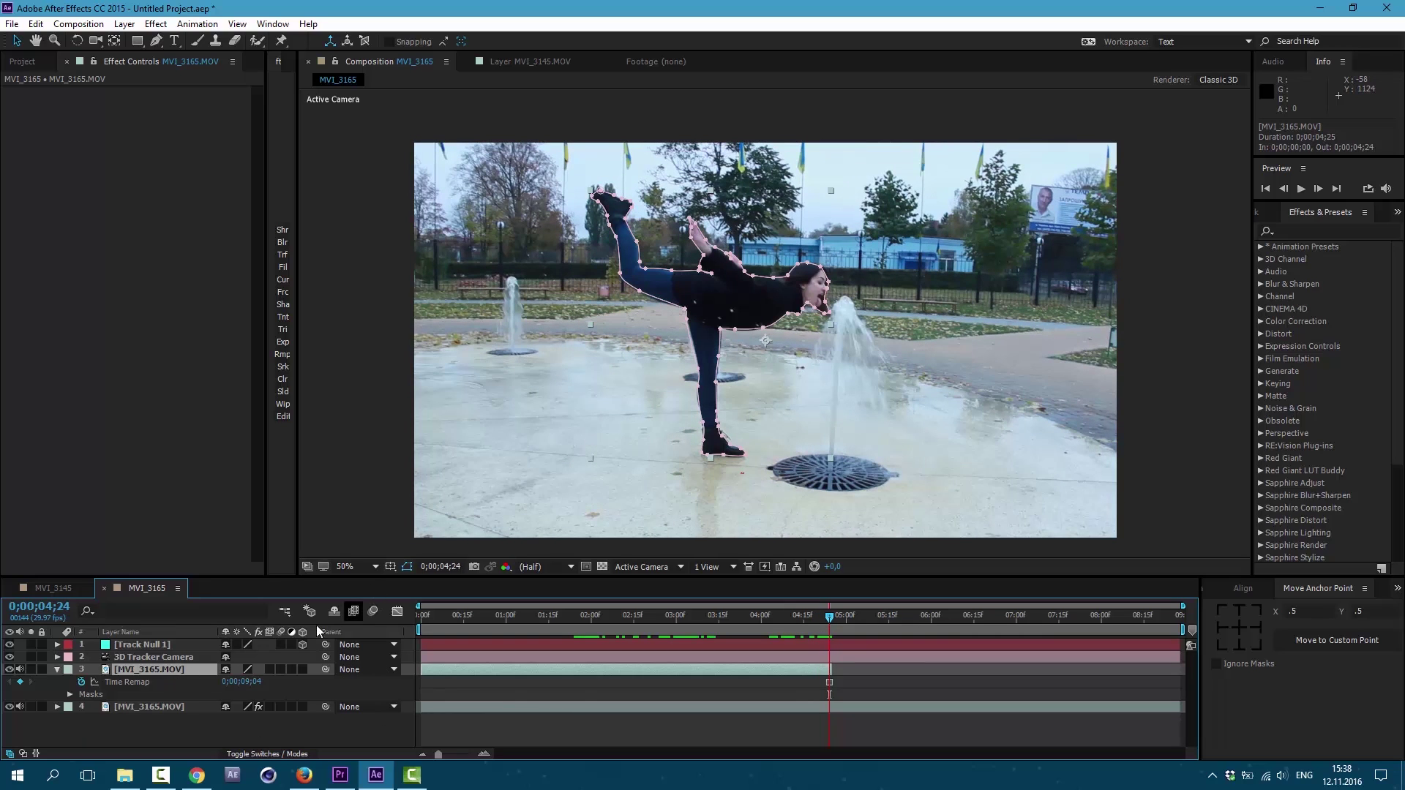
Make the frozen MVI_3165.MOV layer 3D and copy Track Null 1's Position value onto it
left_click(303, 670)
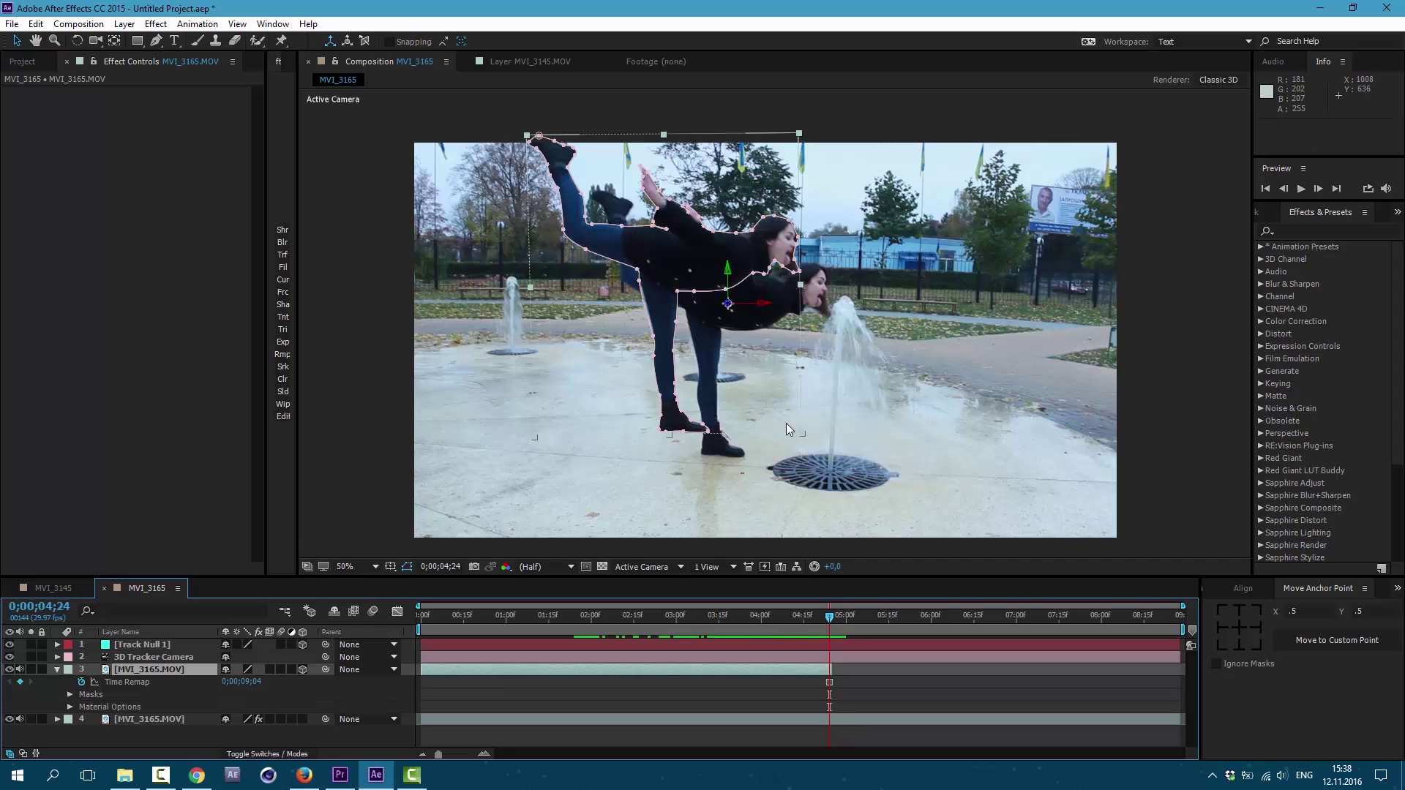
left_click_drag(829, 618, 832, 669)
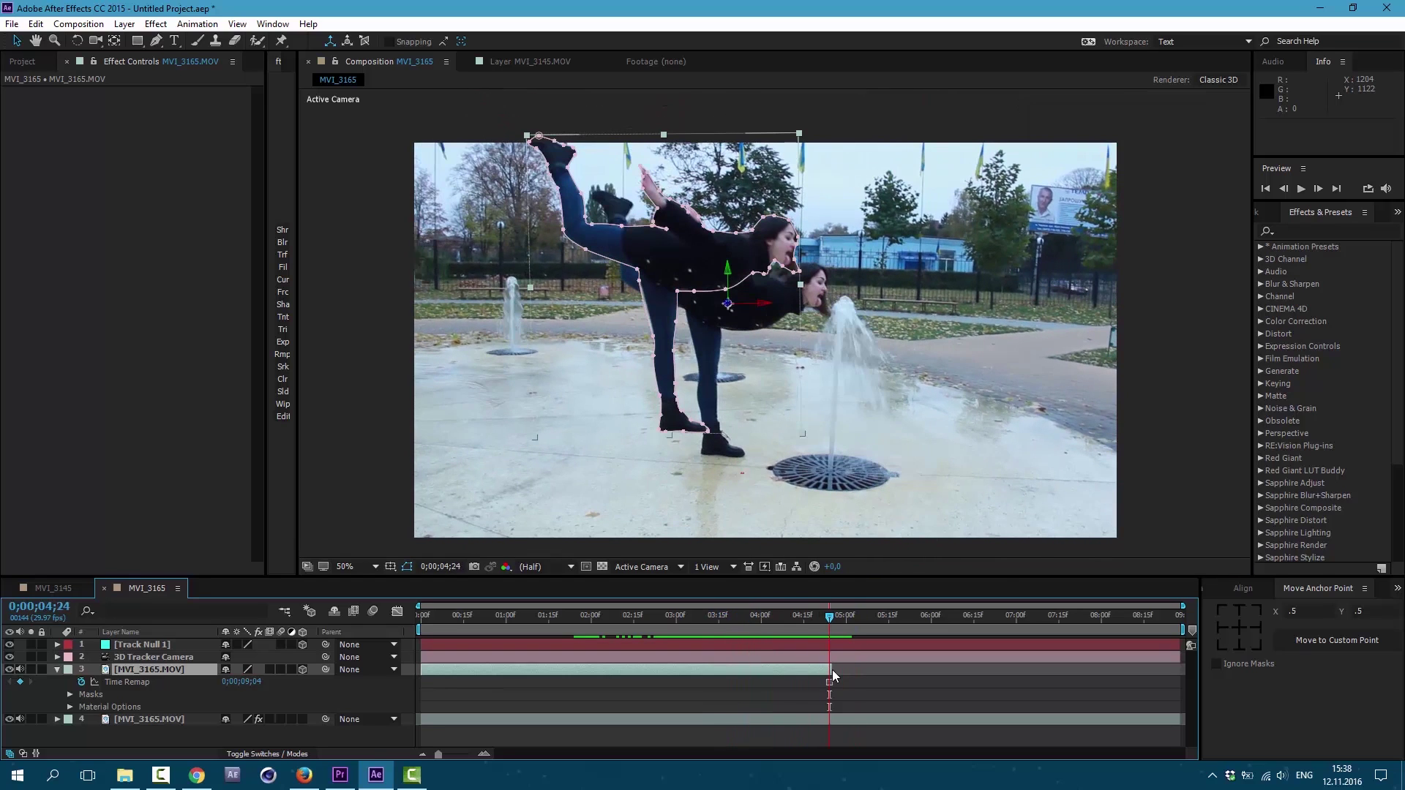
left_click(149, 646)
key("p")
left_click(120, 661)
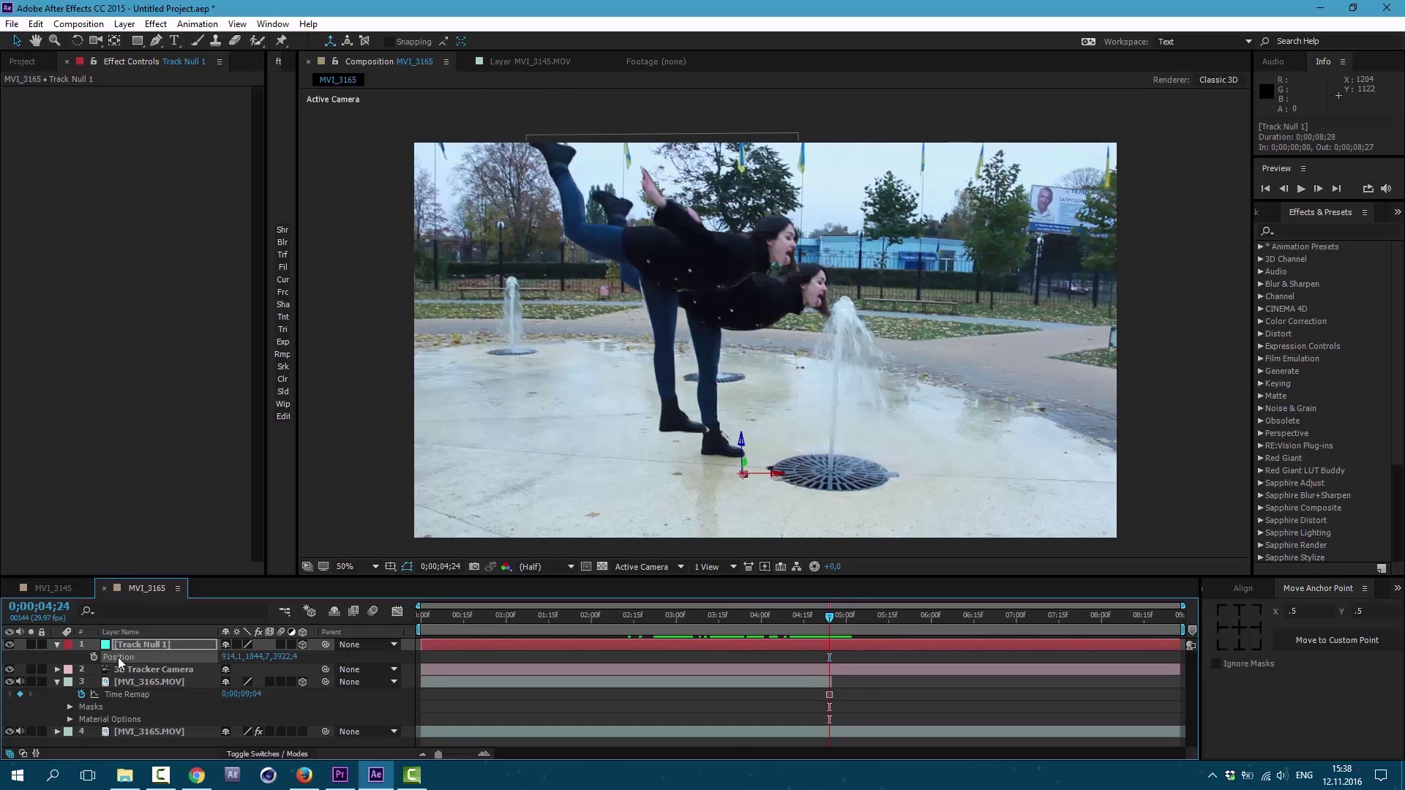
left_click(38, 24)
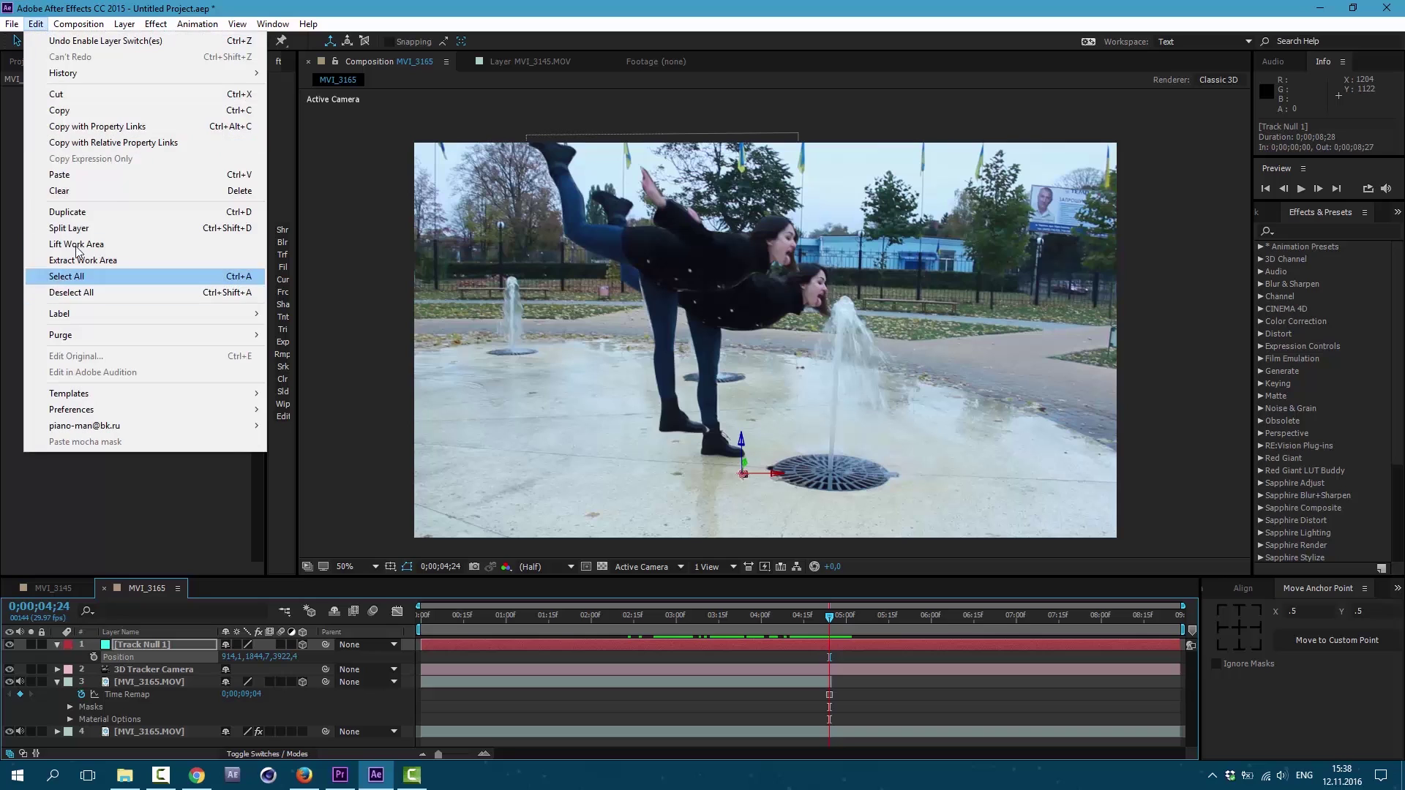
left_click(109, 112)
left_click(758, 266)
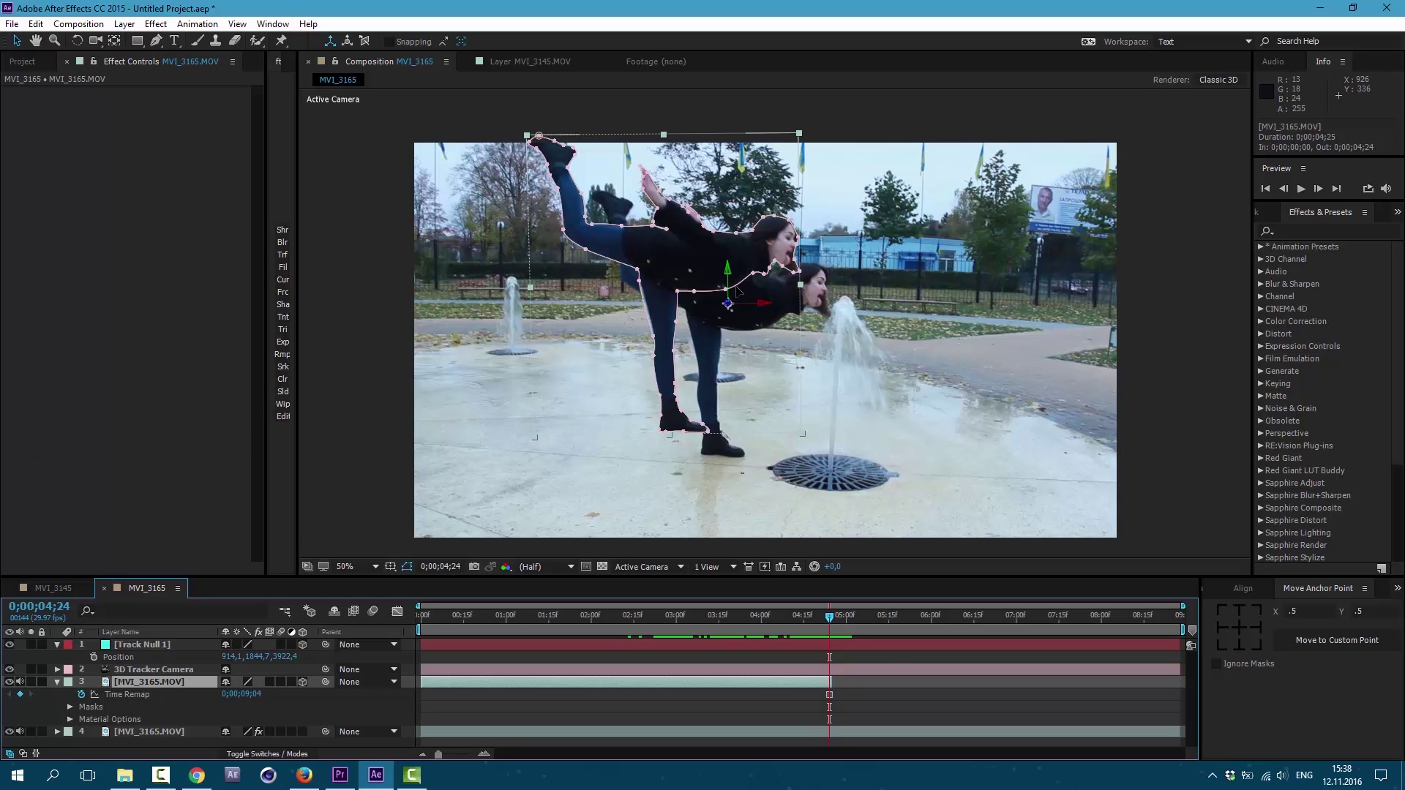
left_click(38, 24)
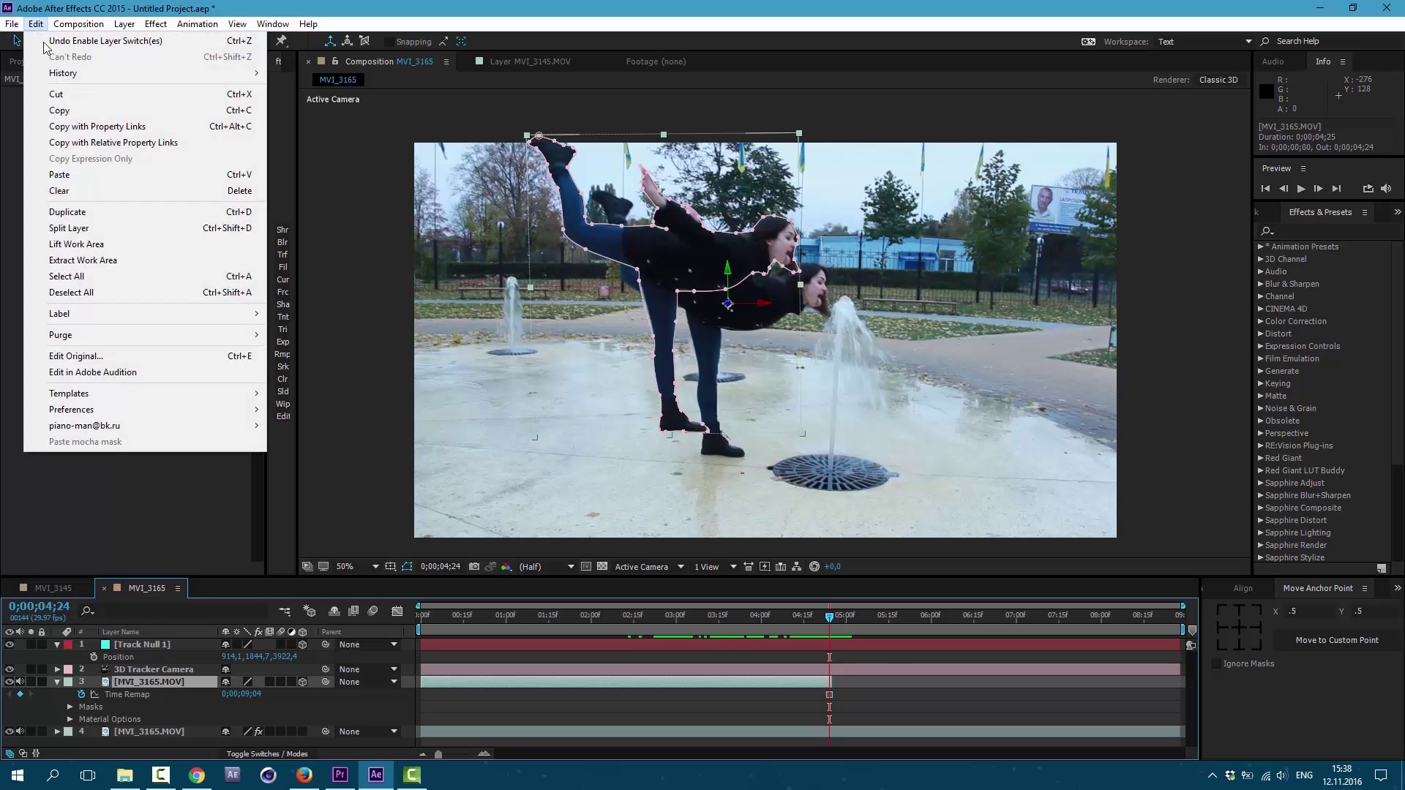
left_click(84, 176)
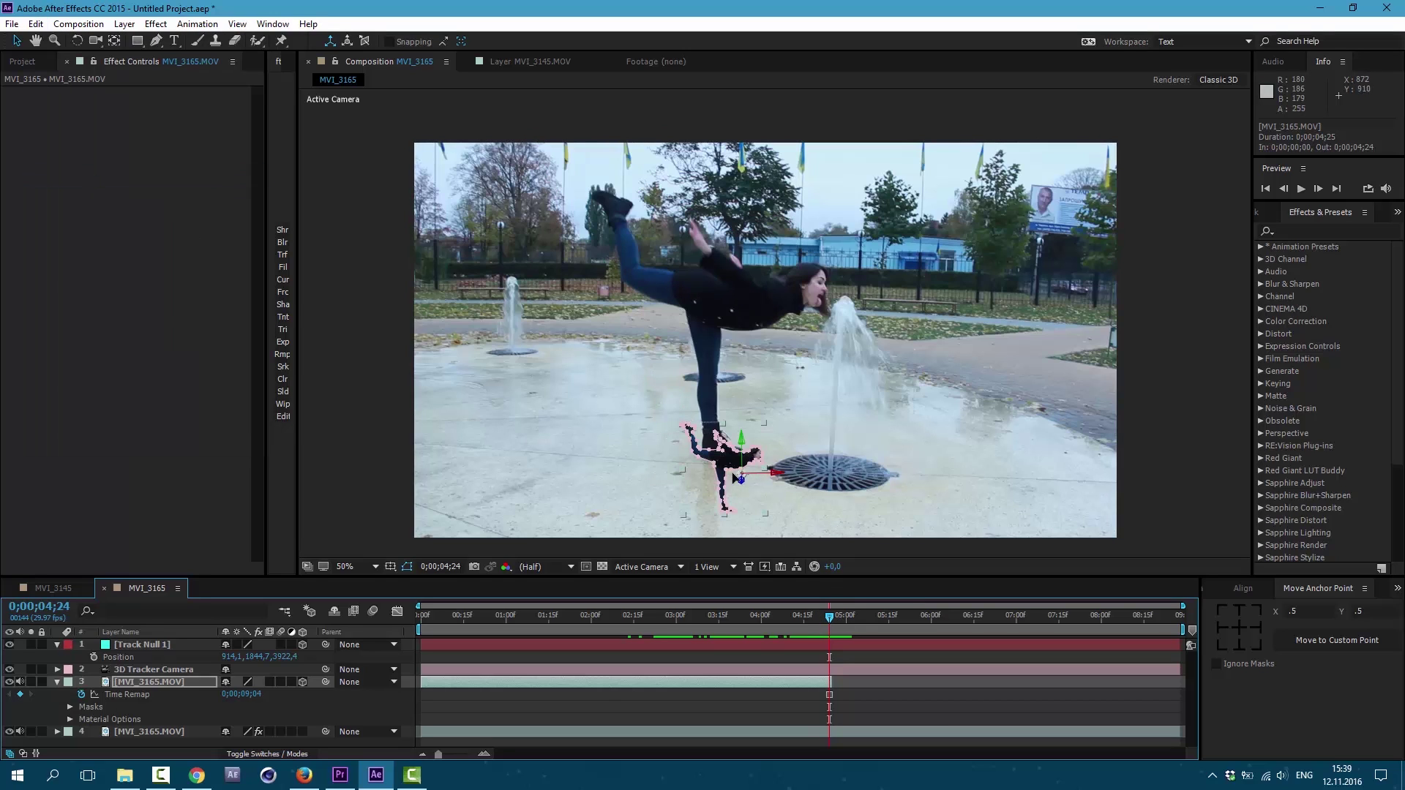
Scale the frozen layer up to about 301% and move its cutout over the woman in the footage
key("Return")
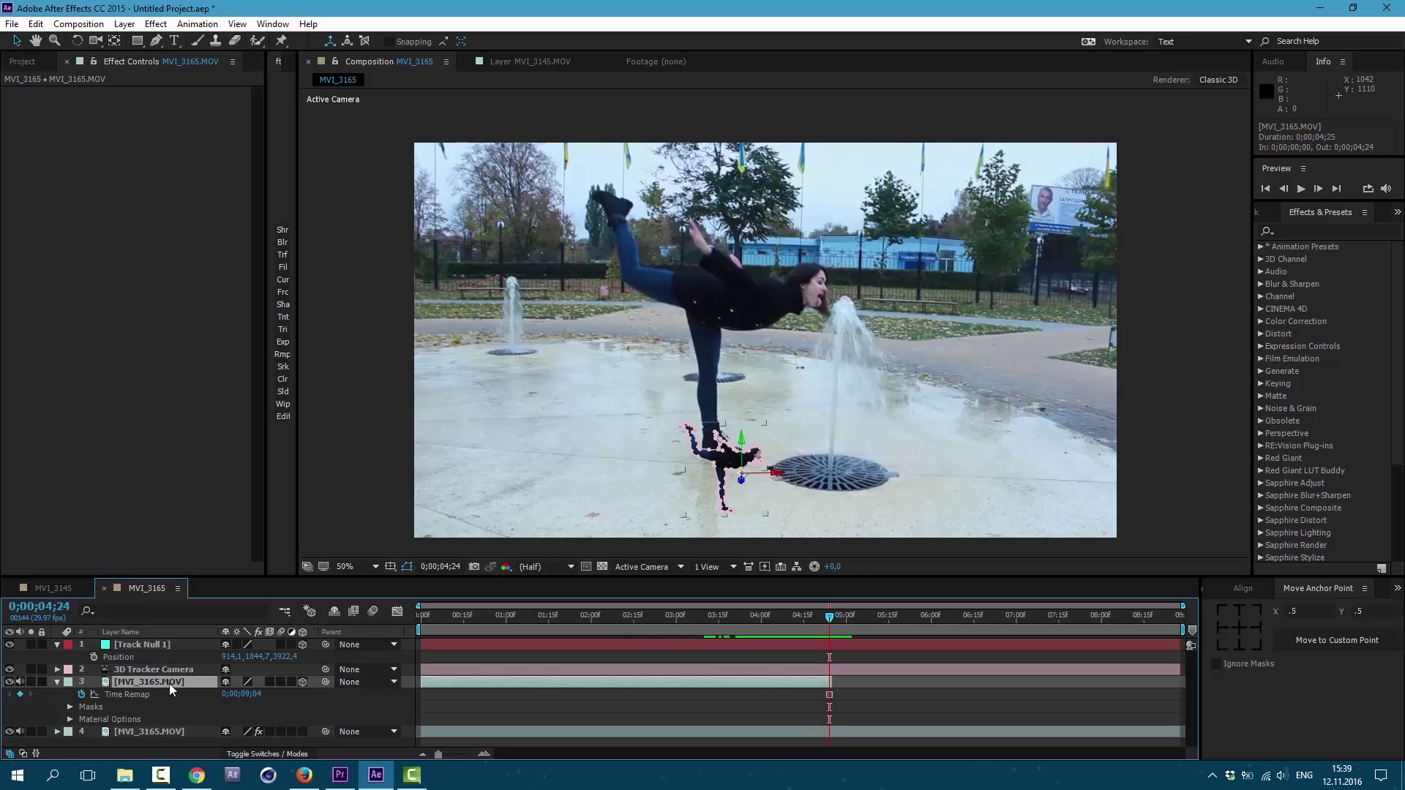
key("s")
left_click_drag(241, 693, 419, 722)
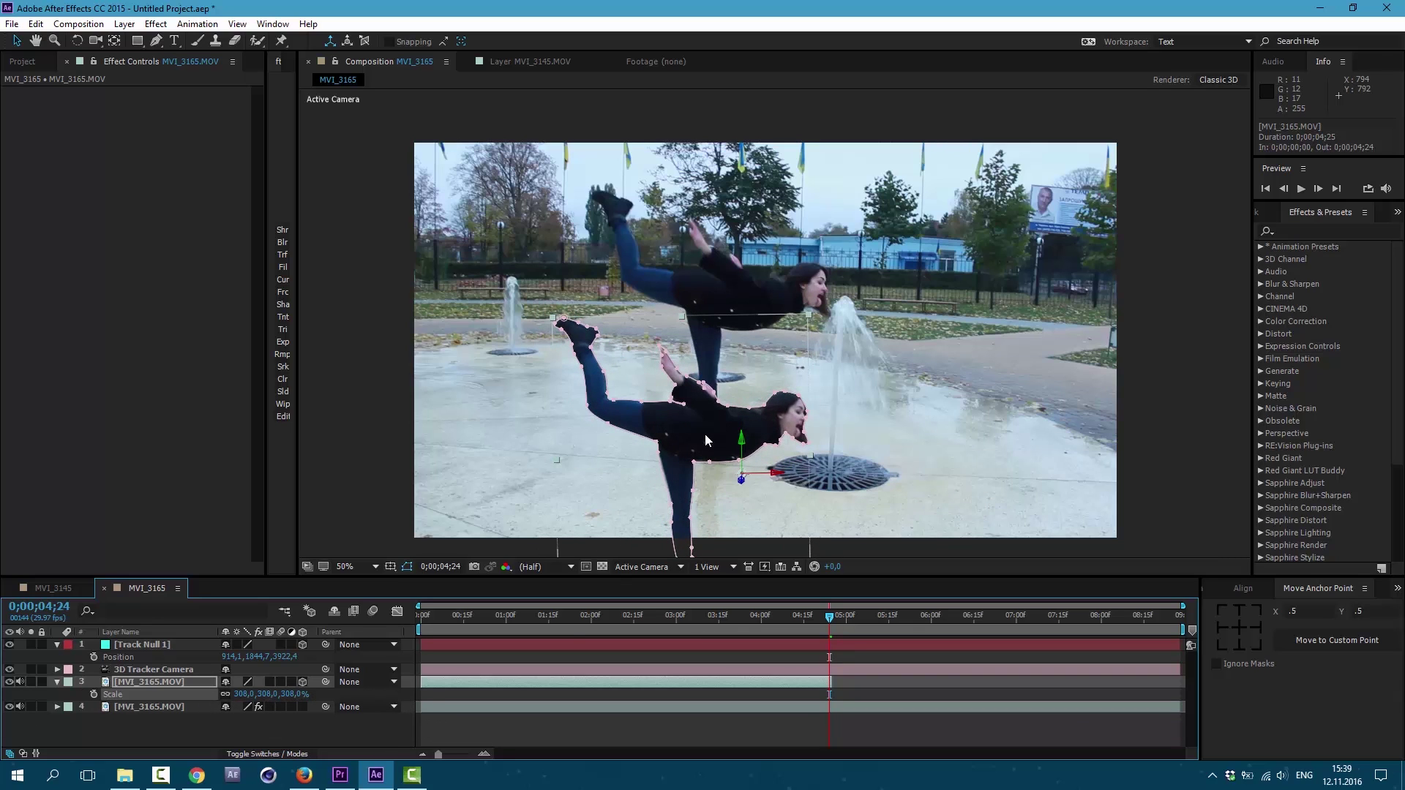
key("period")
left_click_drag(660, 322, 699, 303)
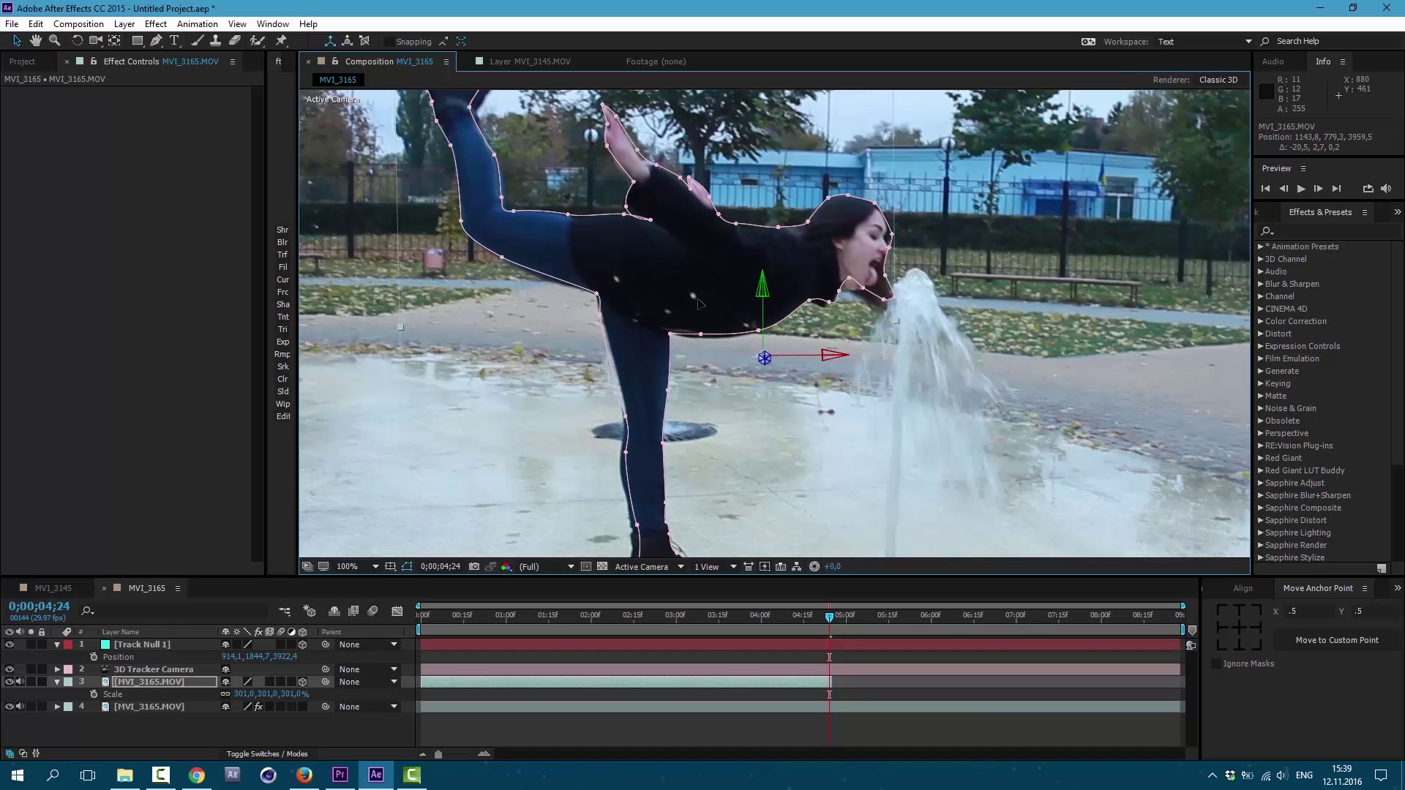
Set the frozen layer's Auto-Orientation to Orient Towards Camera
right_click(161, 682)
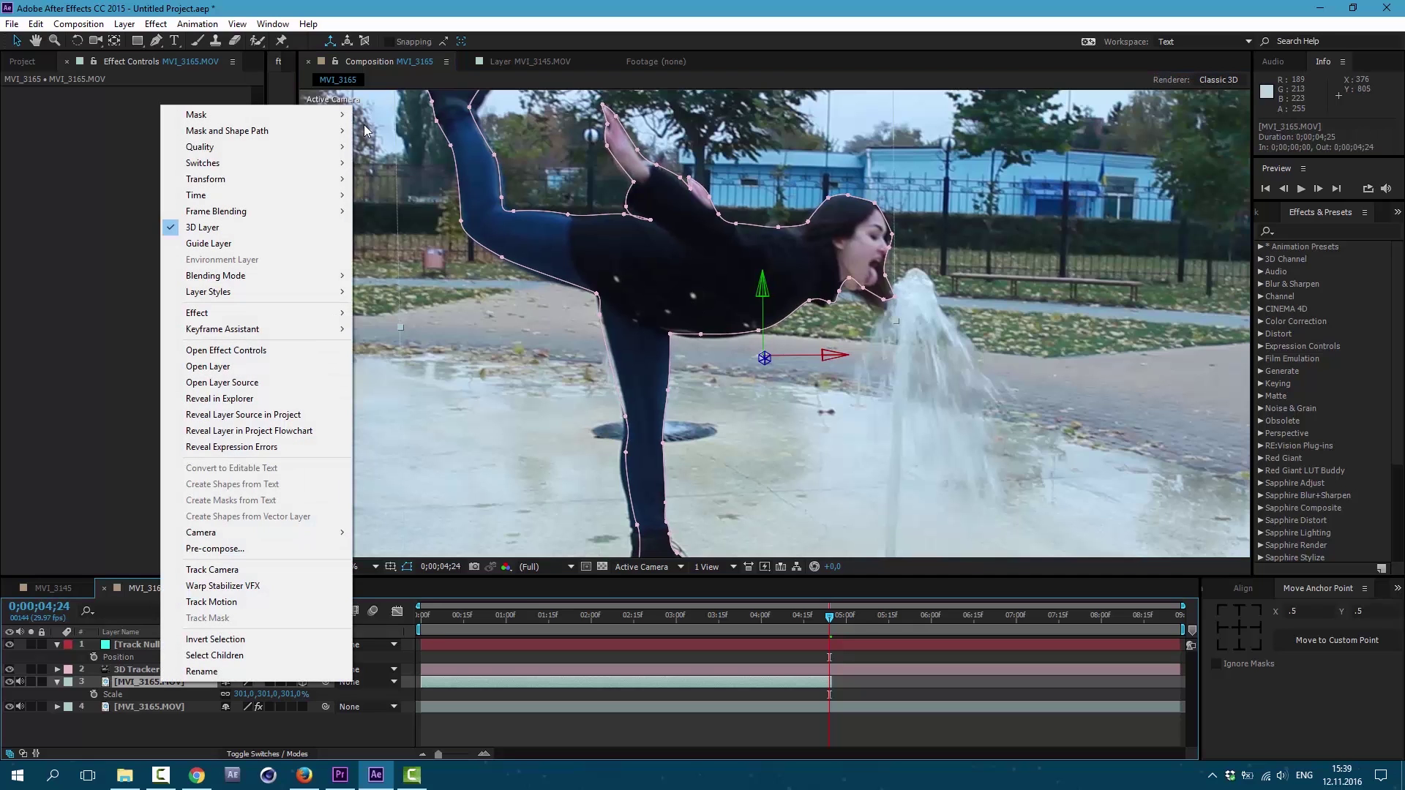
mouse_move(288, 183)
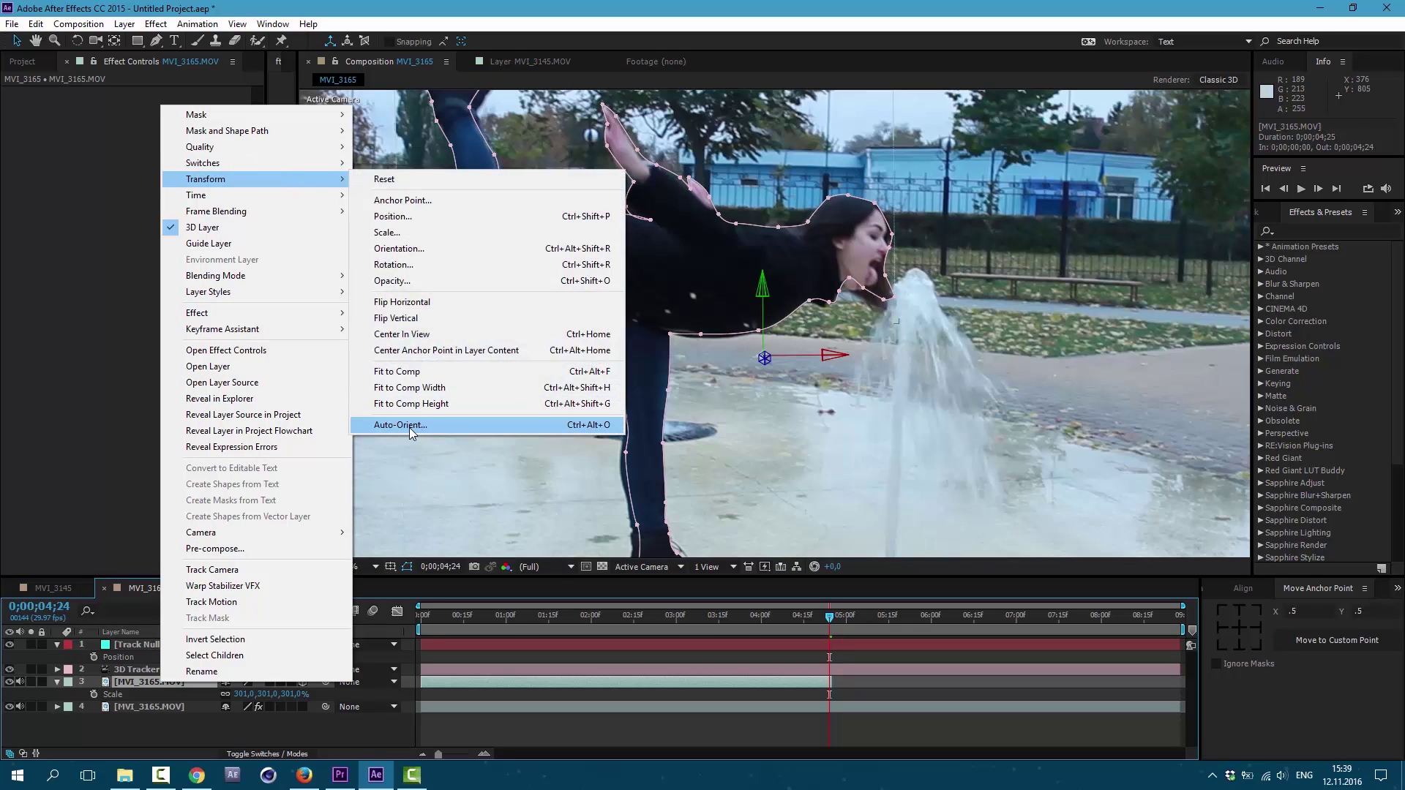
left_click(427, 424)
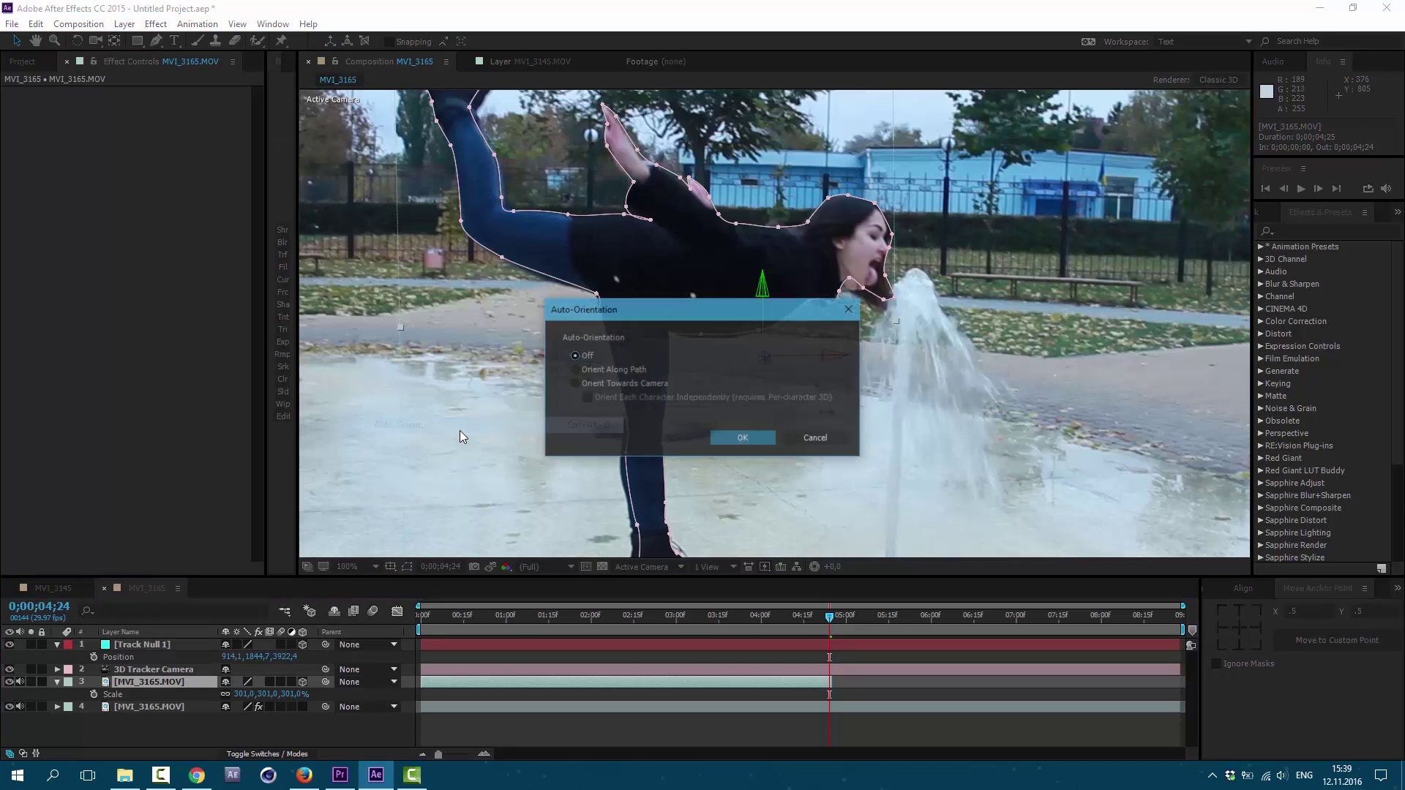
left_click(628, 384)
left_click(742, 438)
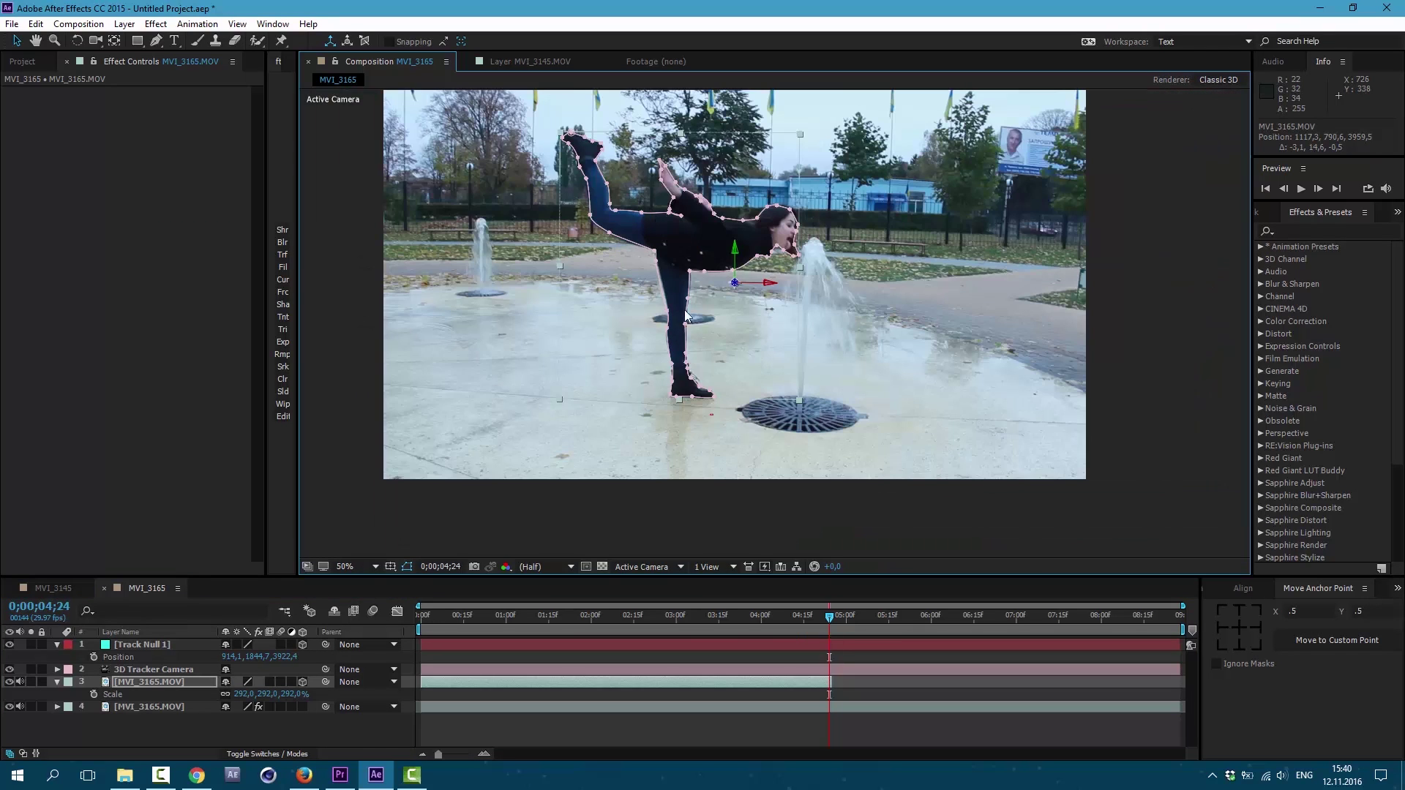
Enable motion blur for the MVI_3165 composition and scrub the timeline to check the frozen clone against the moving footage
left_click_drag(829, 617, 564, 651)
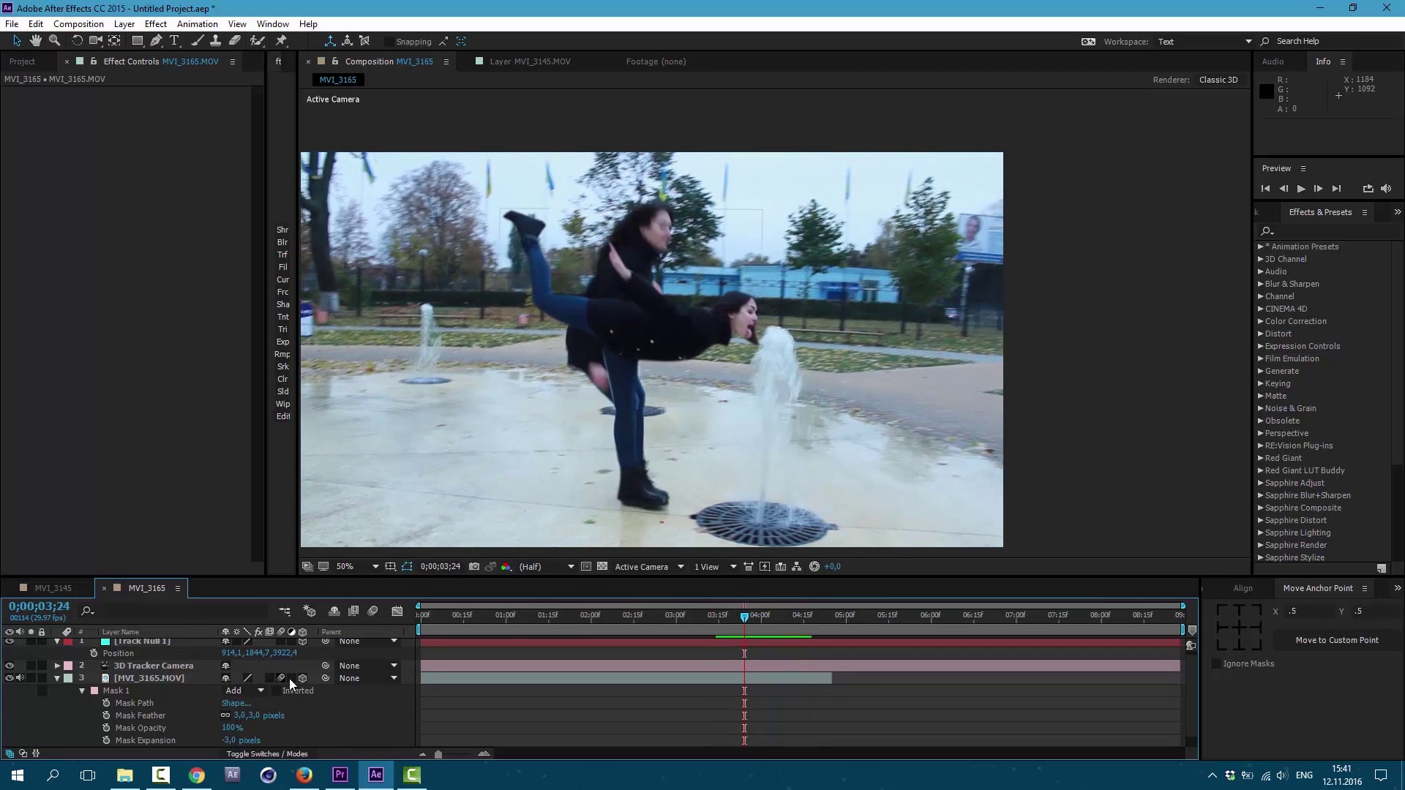
left_click(373, 612)
left_click_drag(735, 619, 649, 644)
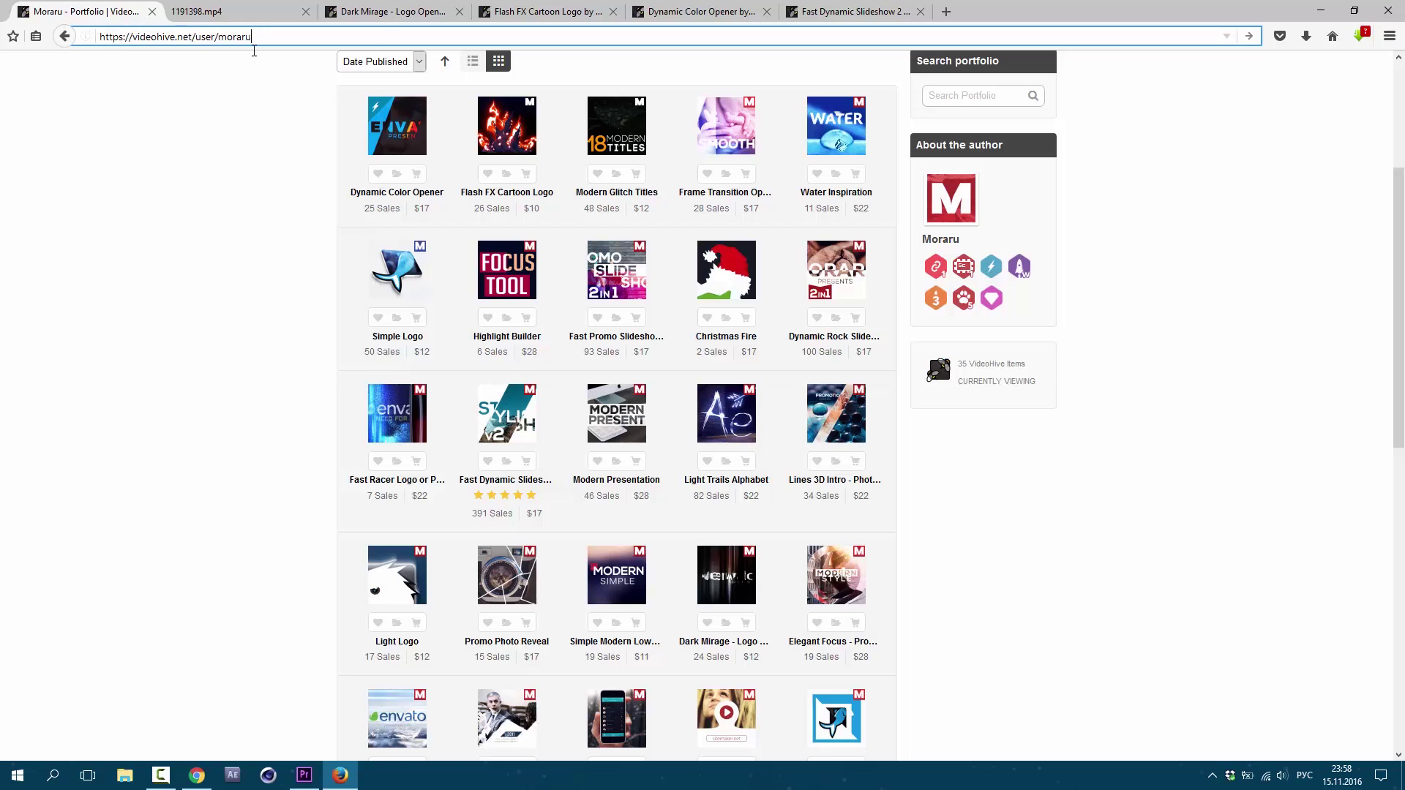
Switch to Firefox and preview the Light Trails Alphabet and Fast Racer Logo or Promo items in the VideoHive portfolio
left_click(130, 41)
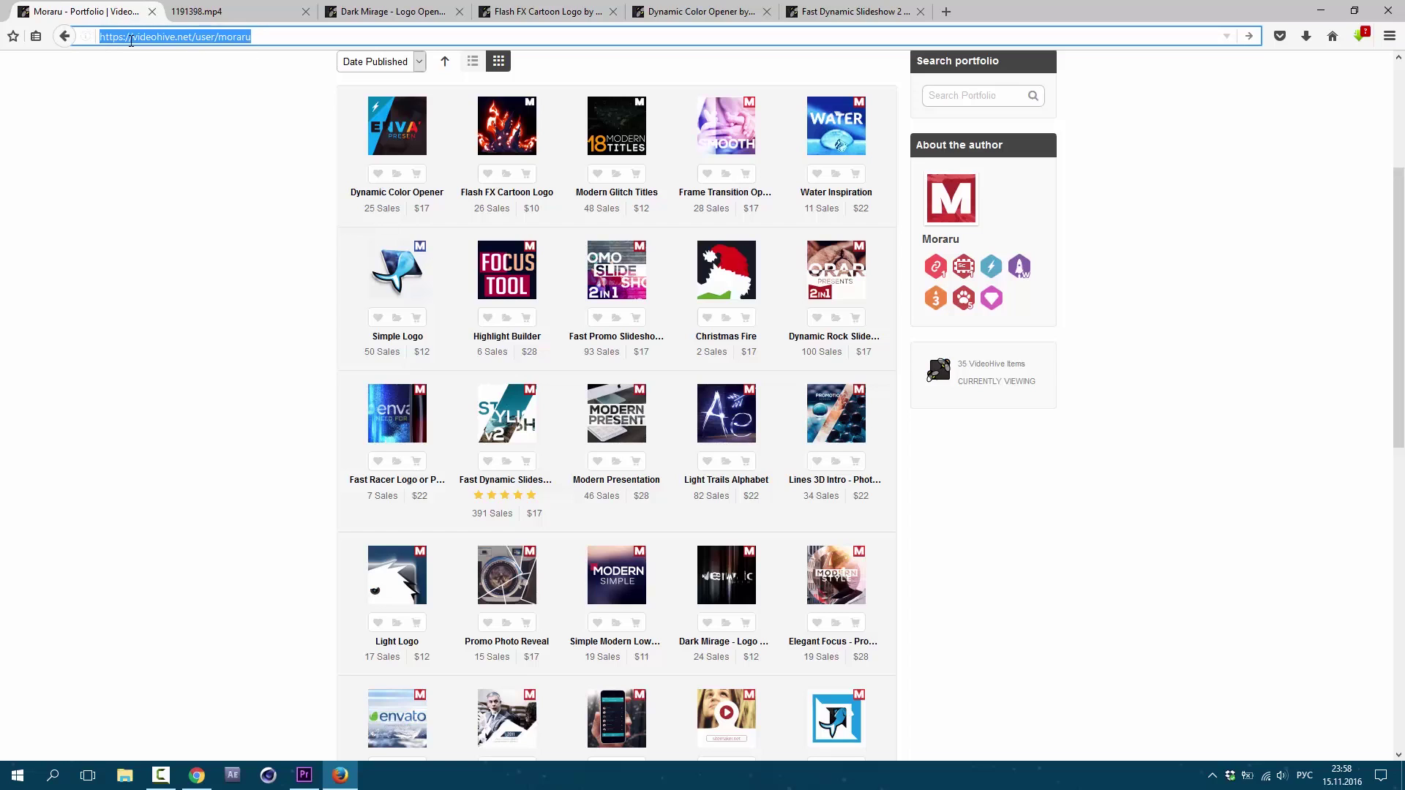
left_click(235, 62)
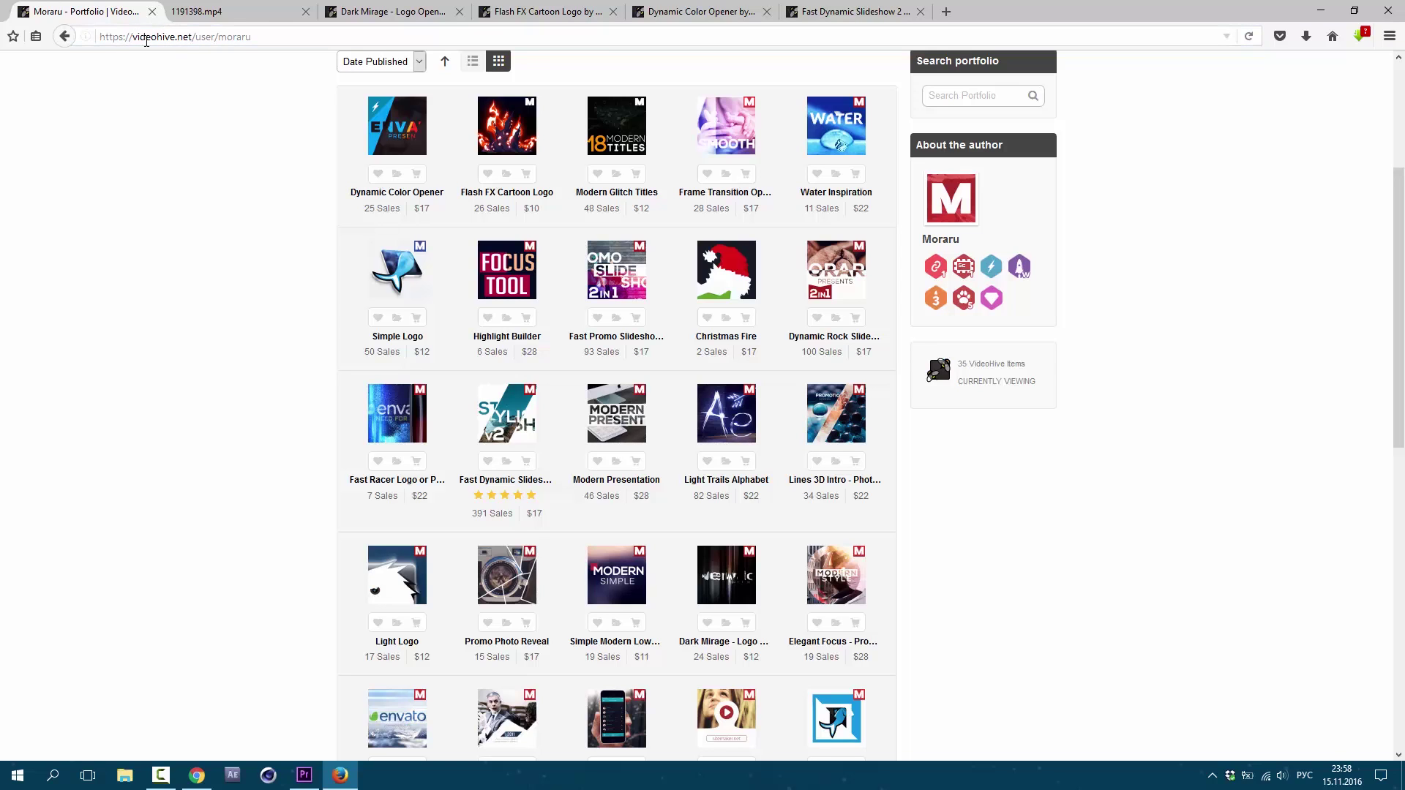
mouse_move(726, 412)
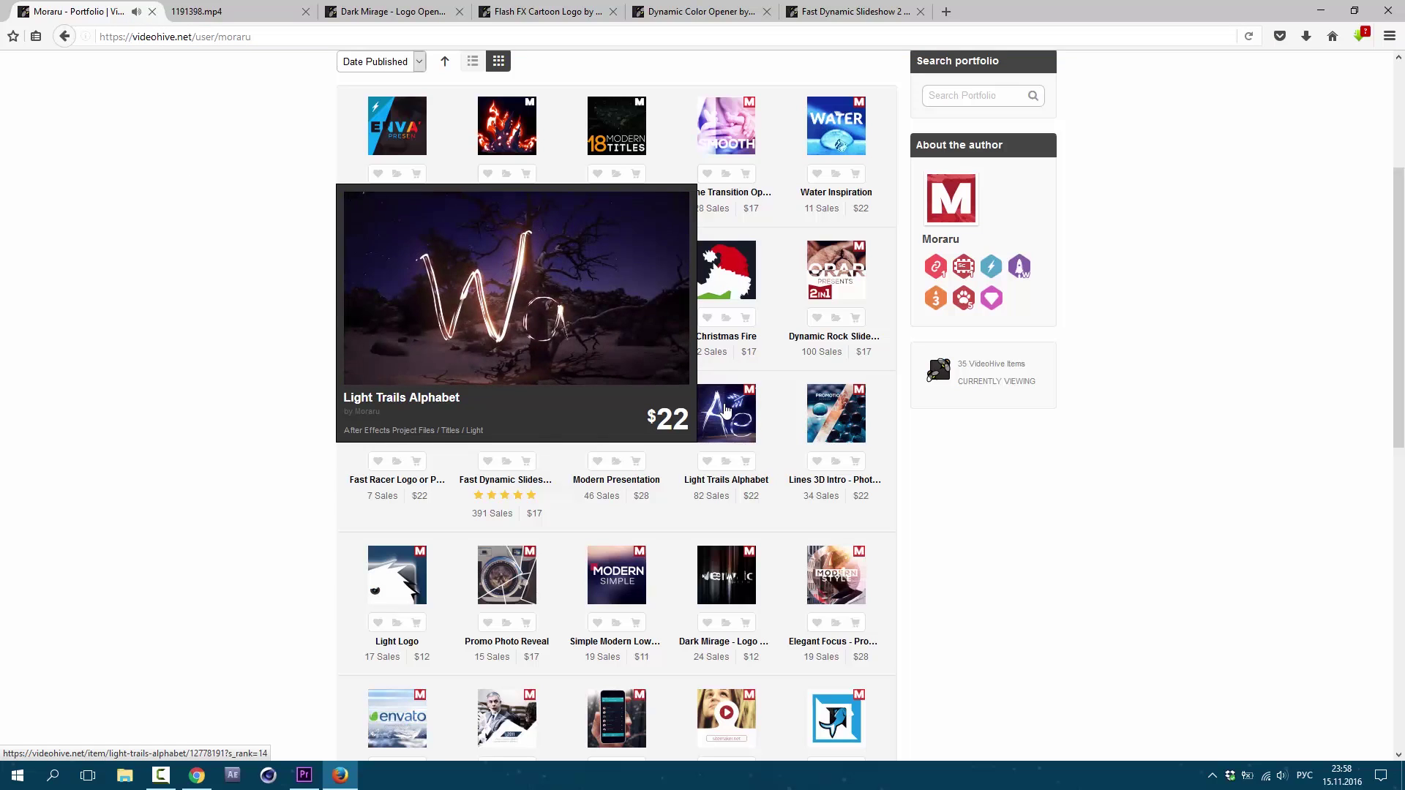
mouse_move(404, 413)
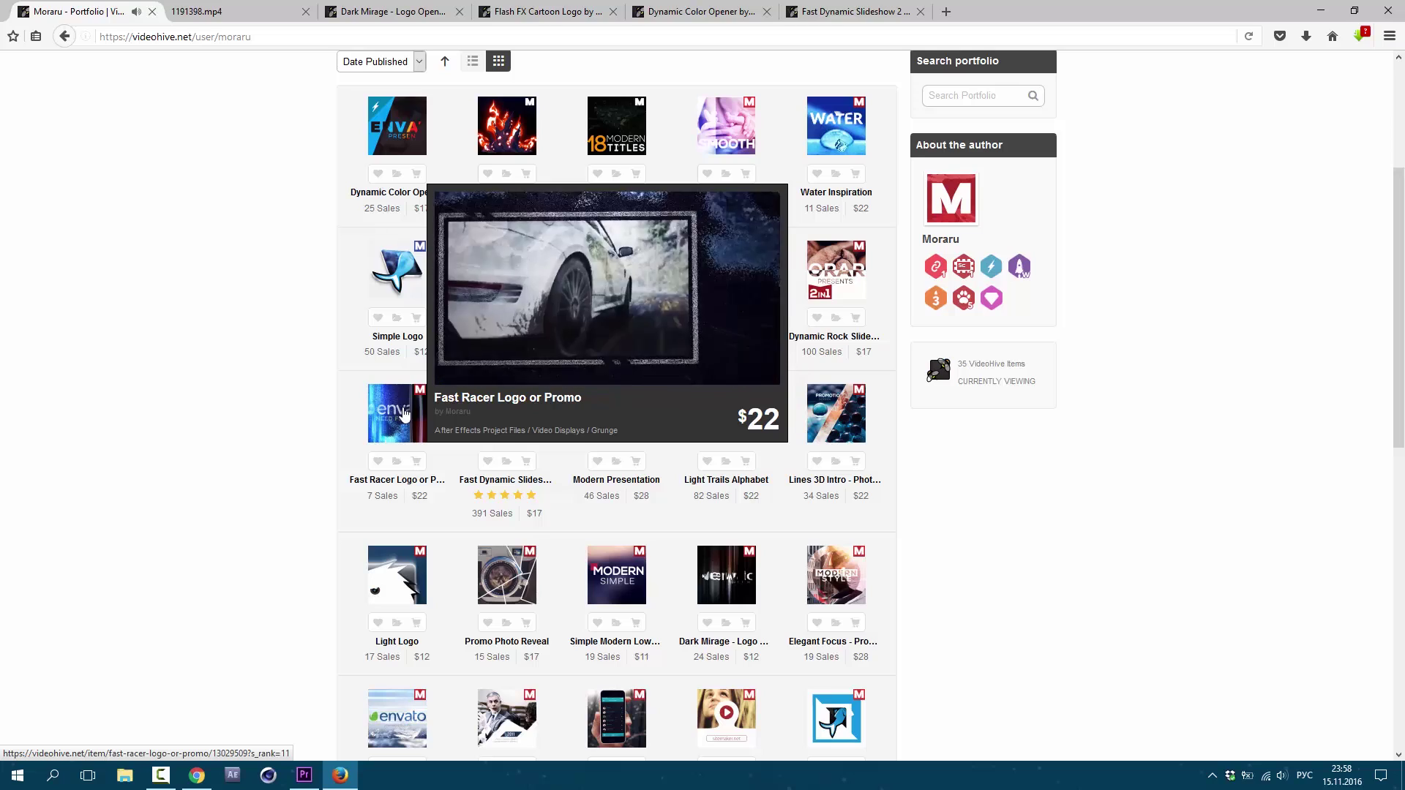
View the preview videos of Dark Mirage, Flash FX Cartoon Logo, Dynamic Color Opener and Fast Dynamic Slideshow 2 in 1
key("ctrl+Tab")
key("ctrl+w")
left_click(635, 428)
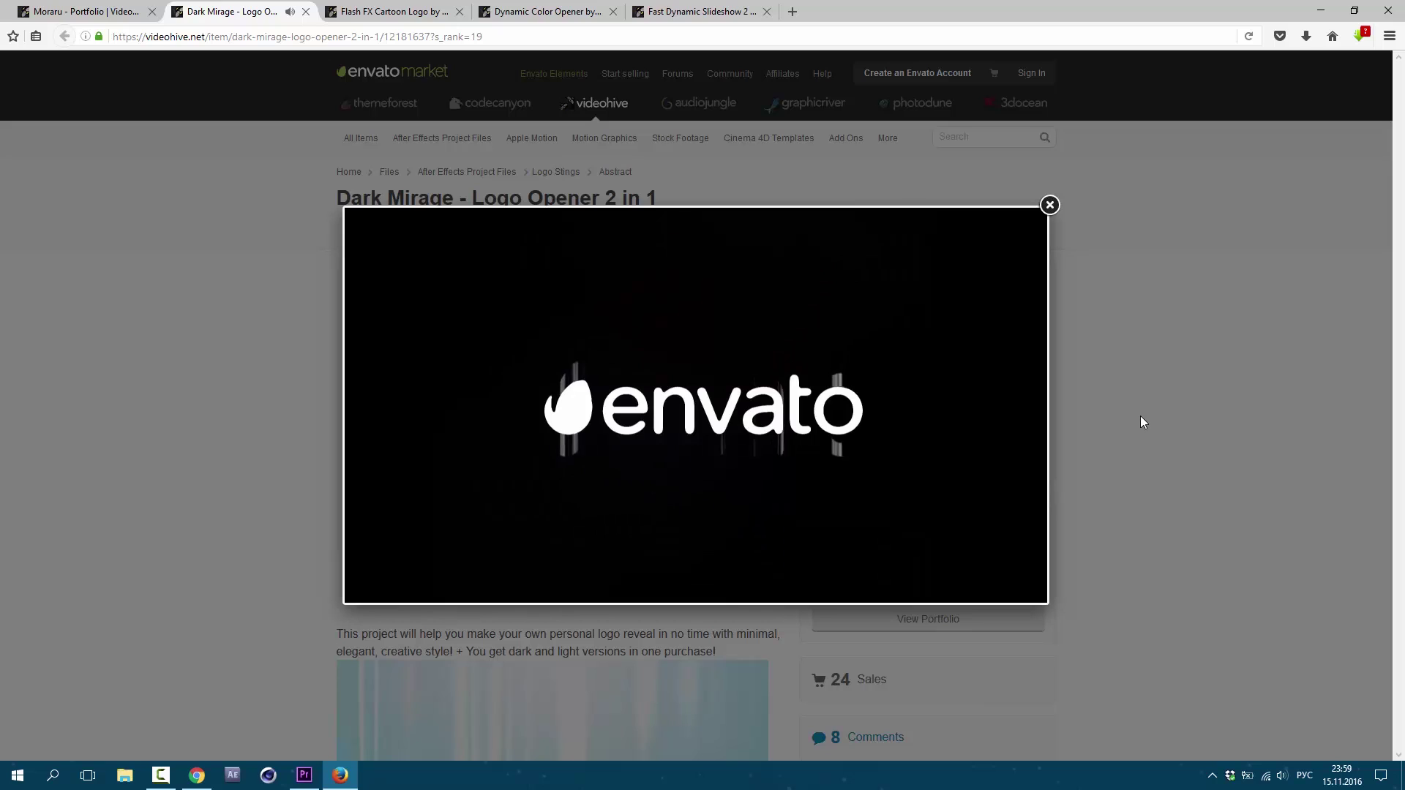
key("ctrl+w")
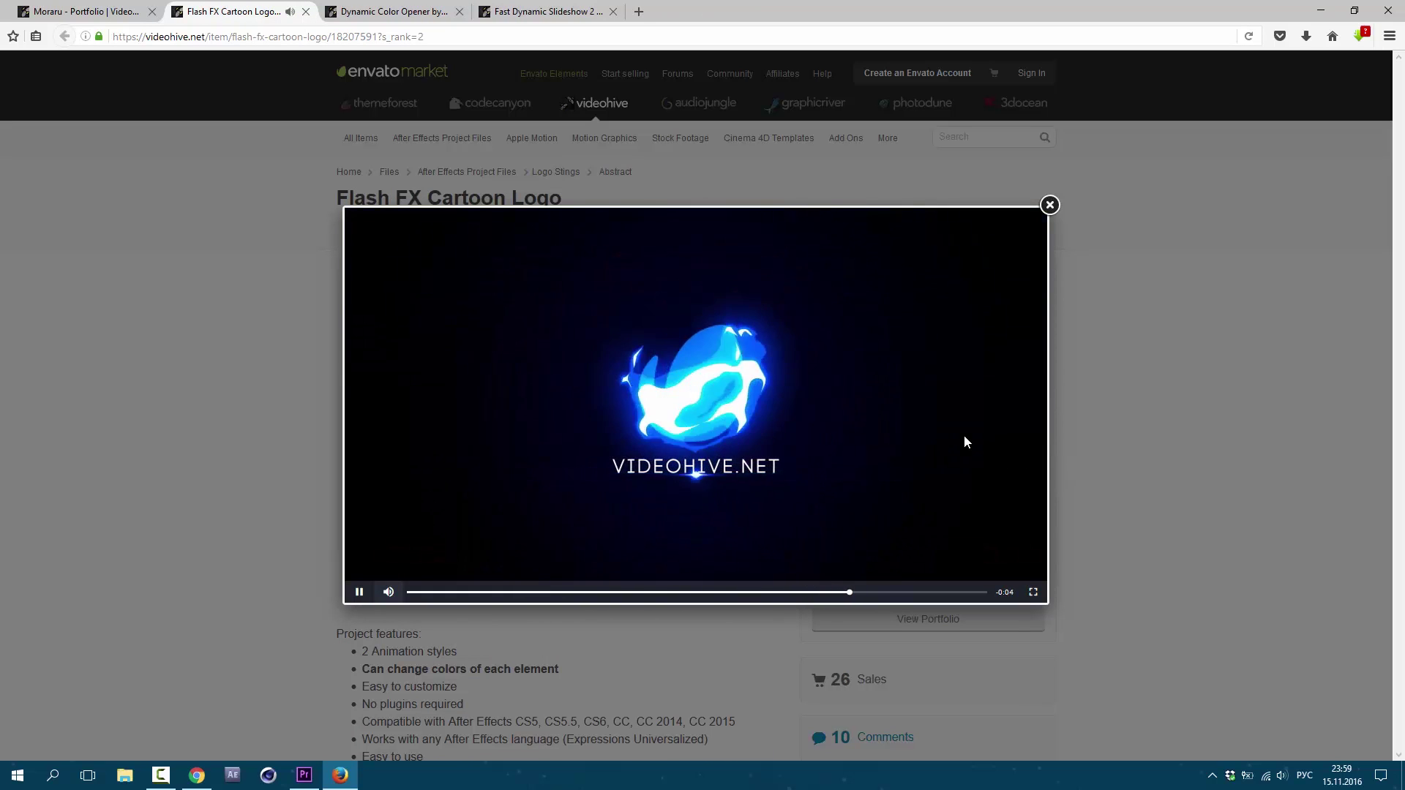
left_click(1092, 406)
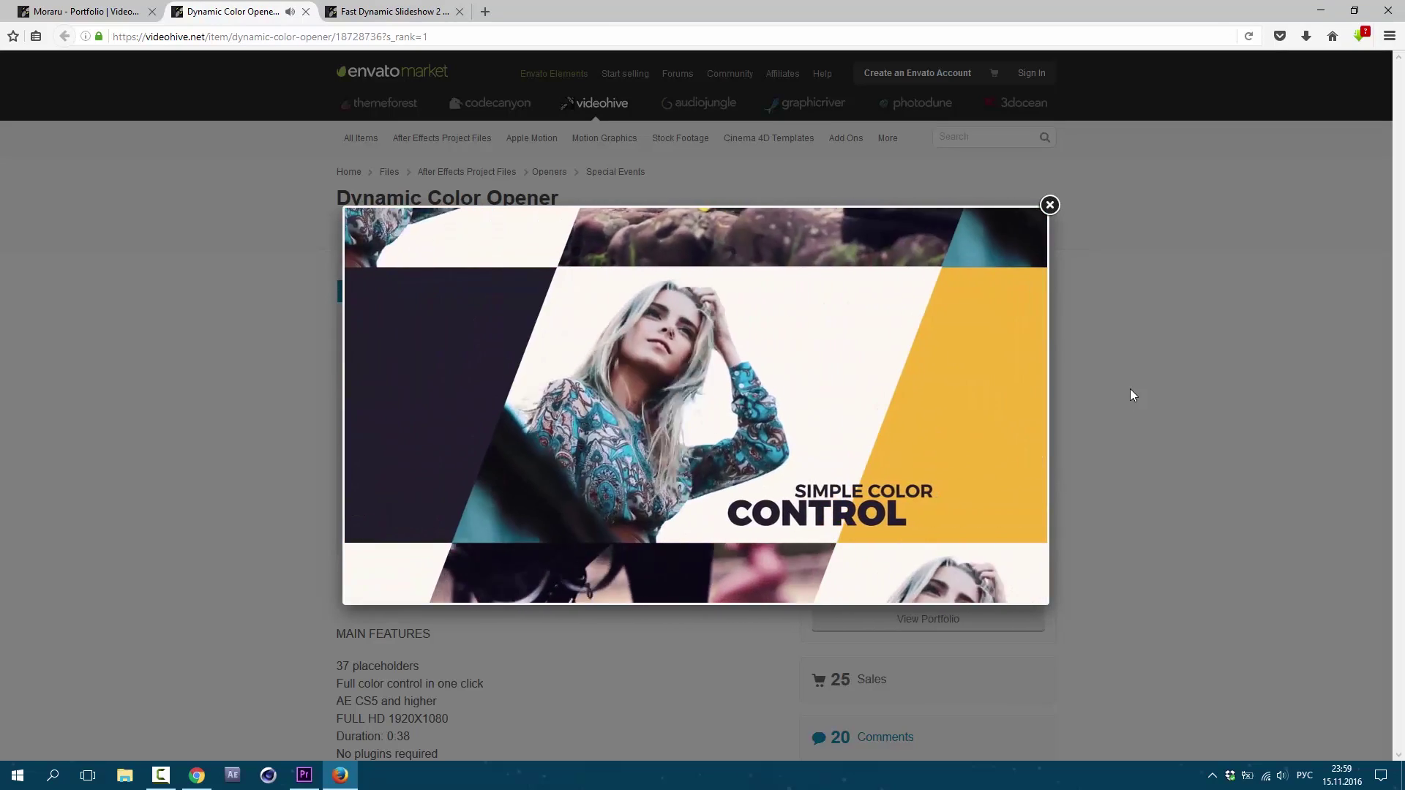
key("ctrl+Tab")
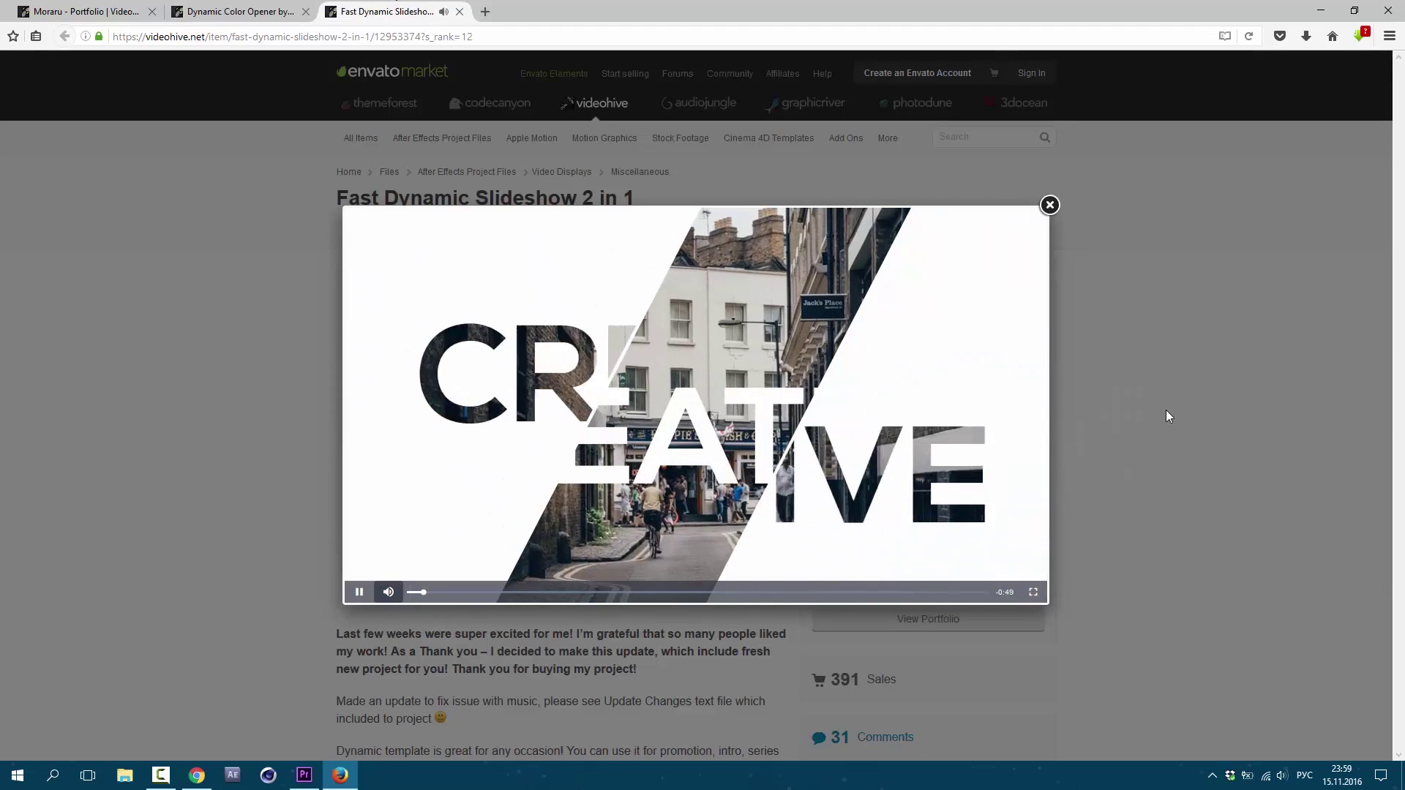